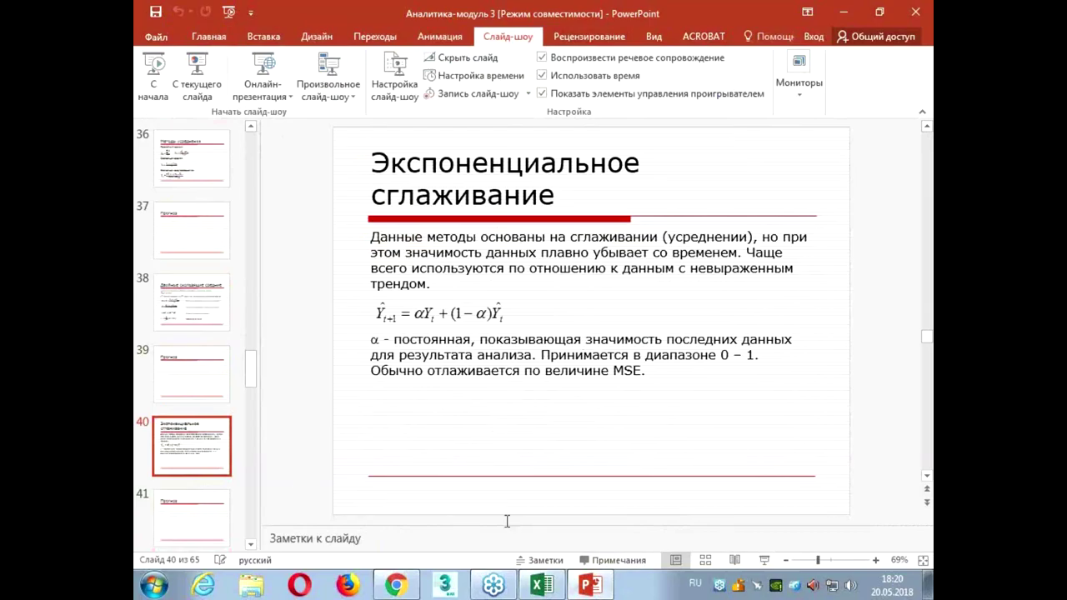
# Present the exponential smoothing slides full screen, end the show, and switch to the Задачи-прогноз workbook
pyautogui.click(763, 560)
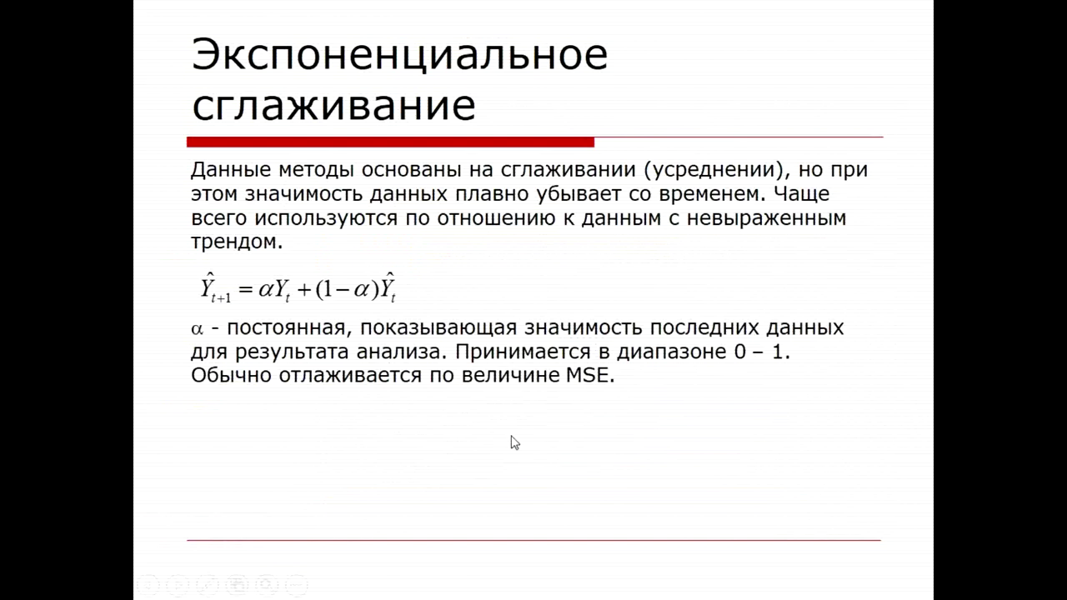
pyautogui.click(504, 343)
pyautogui.press('Left')
pyautogui.click(494, 351)
pyautogui.press('Escape')
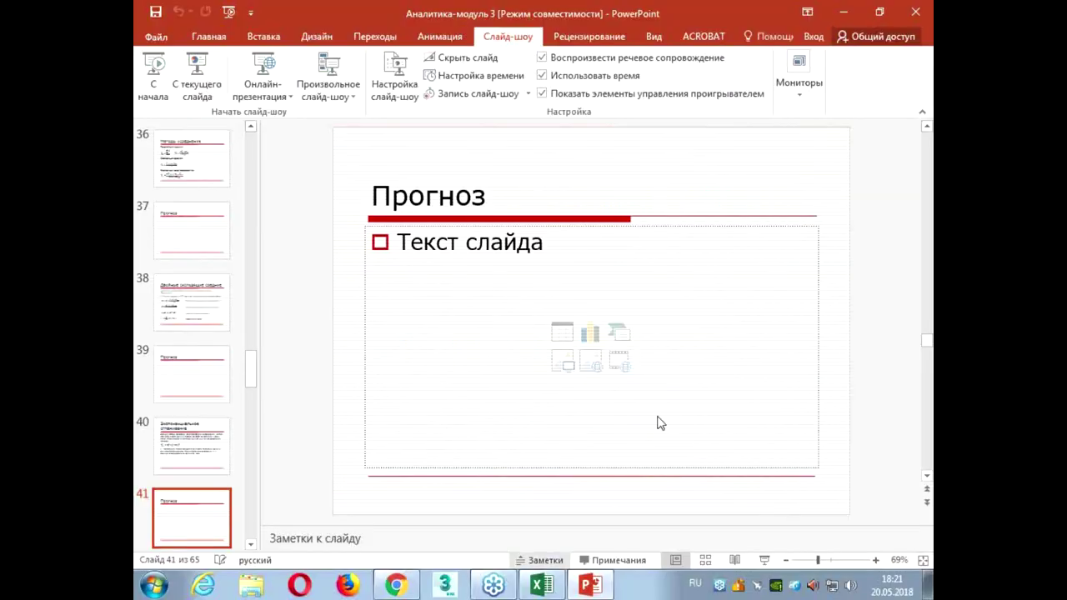
pyautogui.moveTo(590, 587)
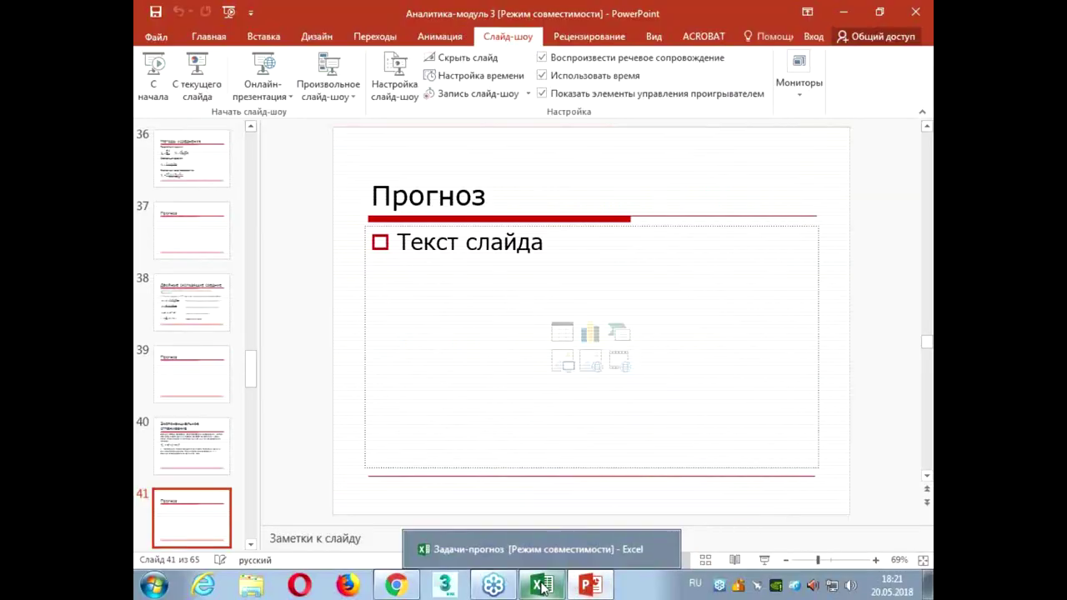
pyautogui.click(542, 586)
# Label cell A10 with the letter a
pyautogui.click(224, 275)
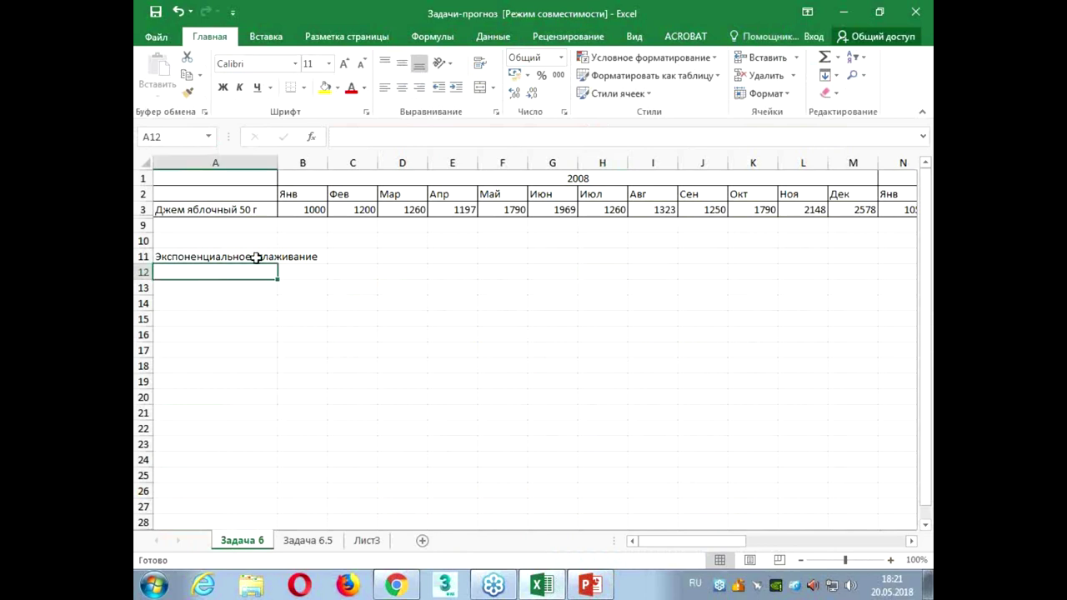
pyautogui.click(235, 242)
pyautogui.write('=')
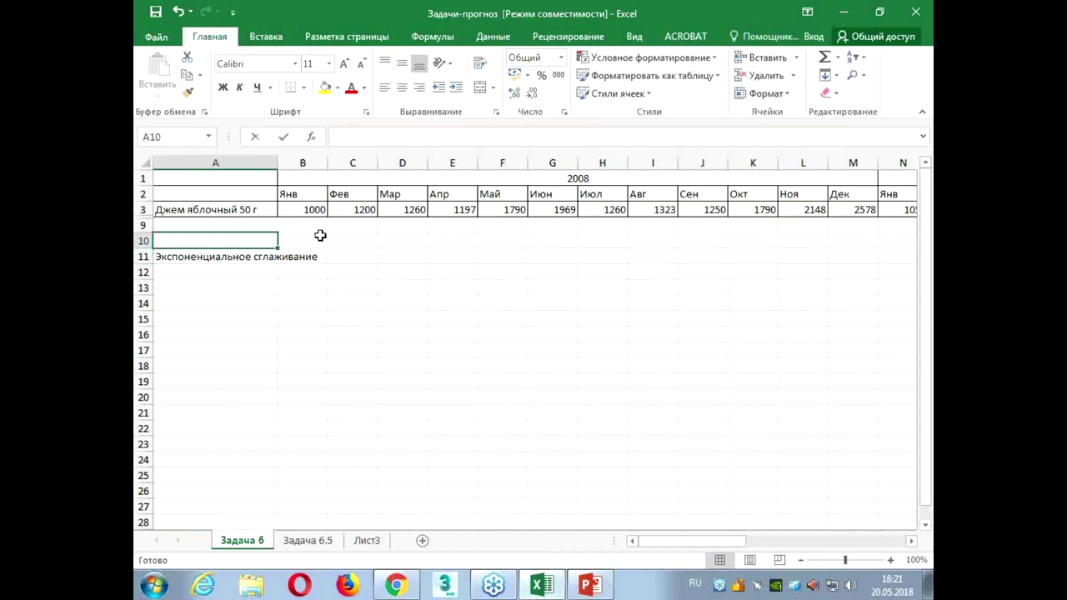
pyautogui.press('BackSpace')
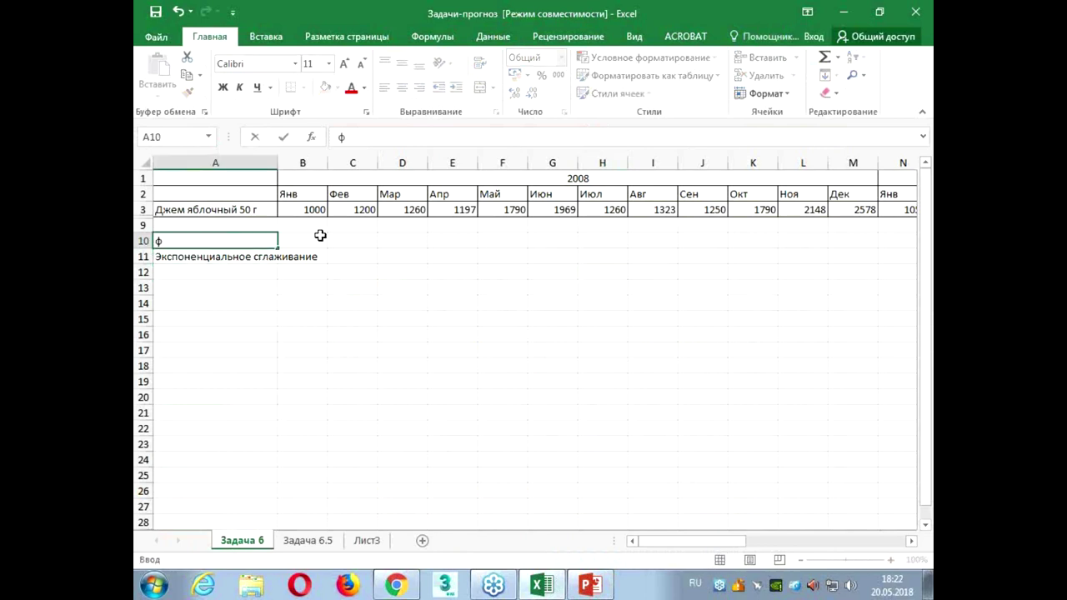
pyautogui.write('a')
pyautogui.hotkey('alt', 'shift')
pyautogui.press('Return')
pyautogui.press('Up')
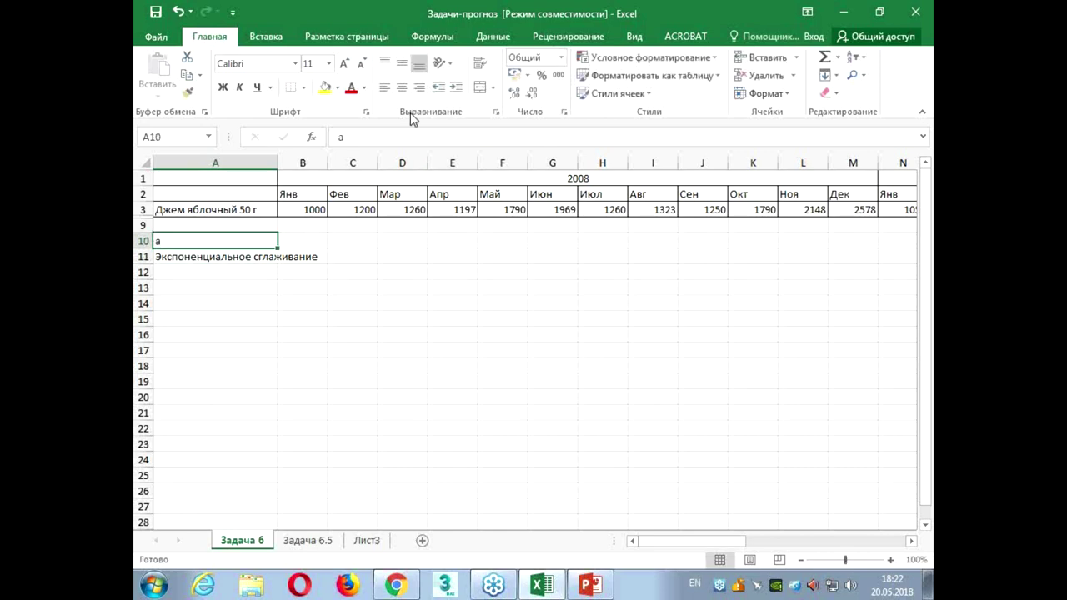
# Enter the smoothing constant 0,3 in B10
pyautogui.click(313, 241)
pyautogui.write('0,3')
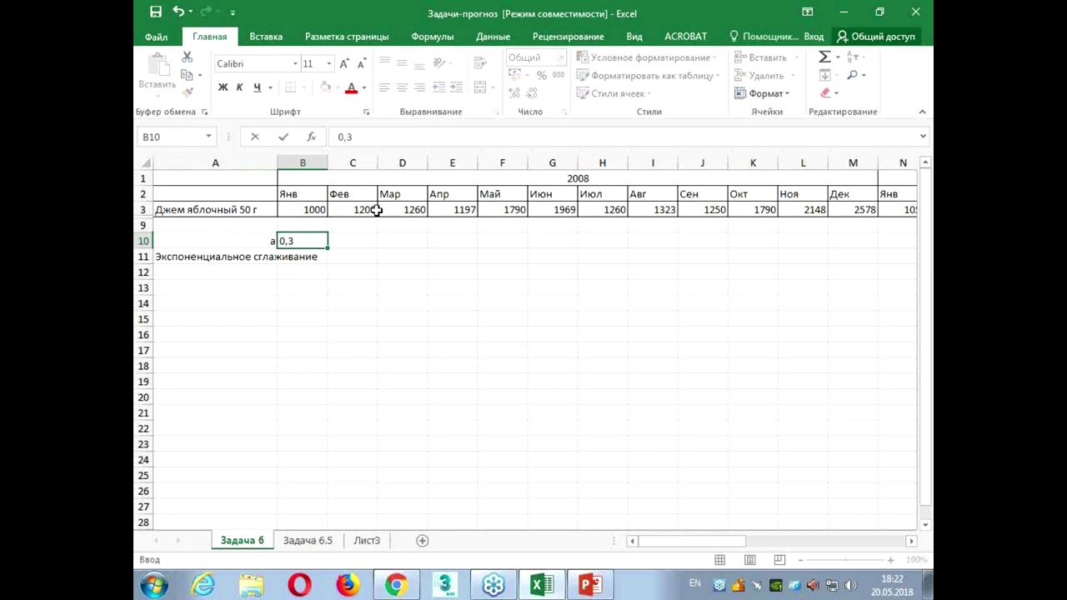
pyautogui.press('Return')
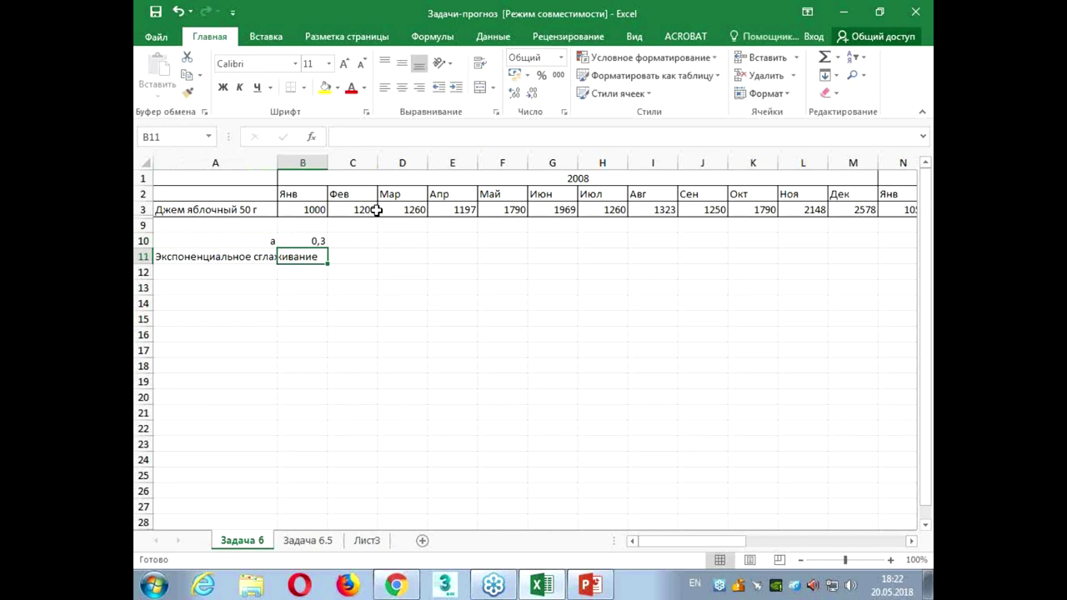
pyautogui.click(143, 257)
# Give row 11 a yellow fill and put the starting smoothed value 1000 in B11
pyautogui.click(326, 87)
pyautogui.click(348, 394)
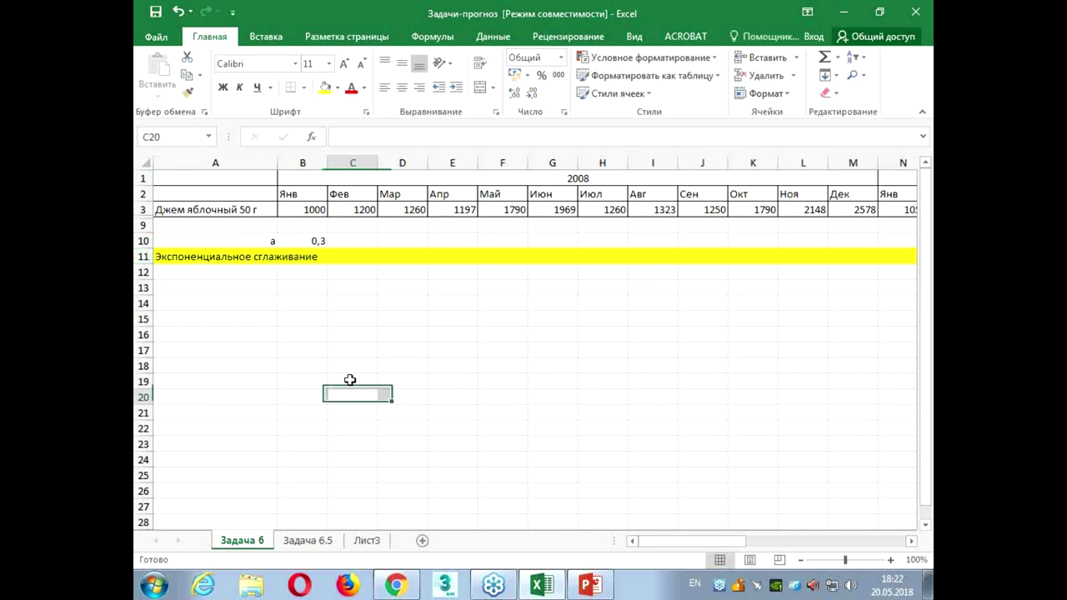
pyautogui.moveTo(293, 241); pyautogui.dragTo(310, 256)
pyautogui.click(310, 257)
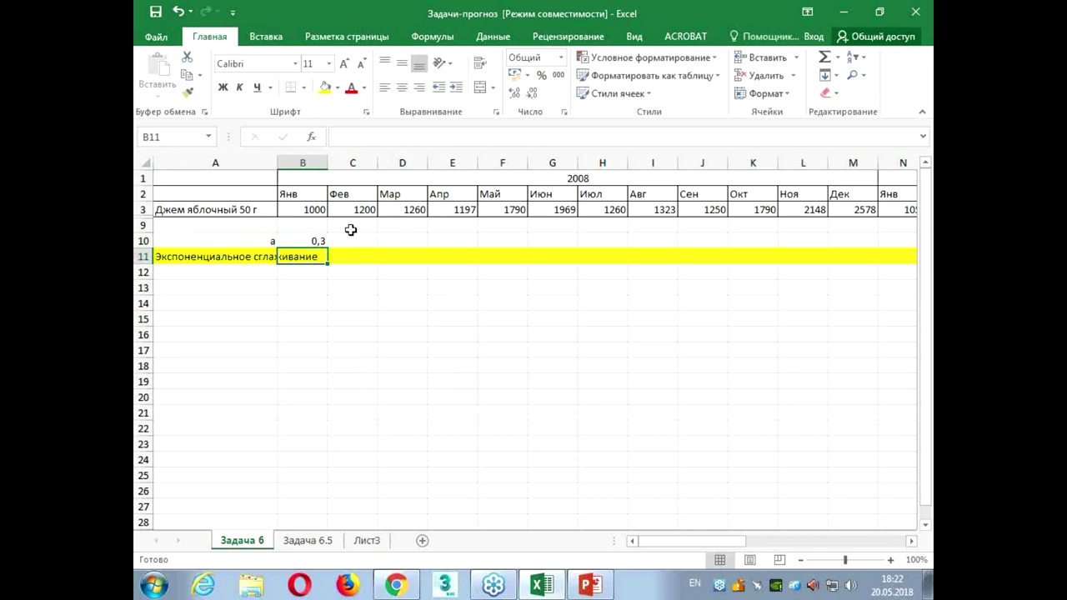
pyautogui.write('1000')
pyautogui.press('Return')
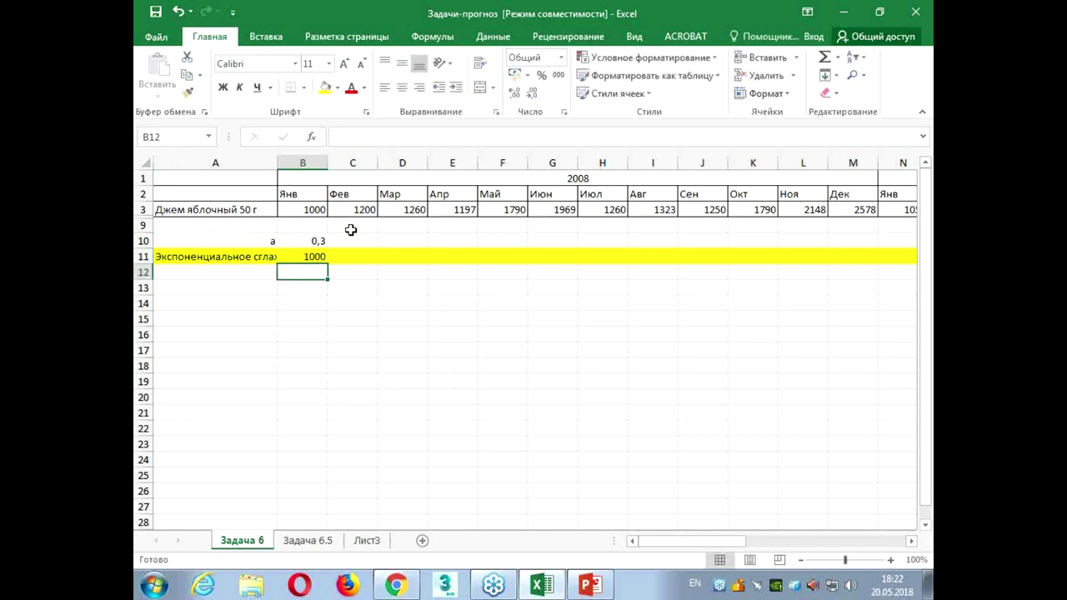
pyautogui.press('Up')
pyautogui.press('Right')
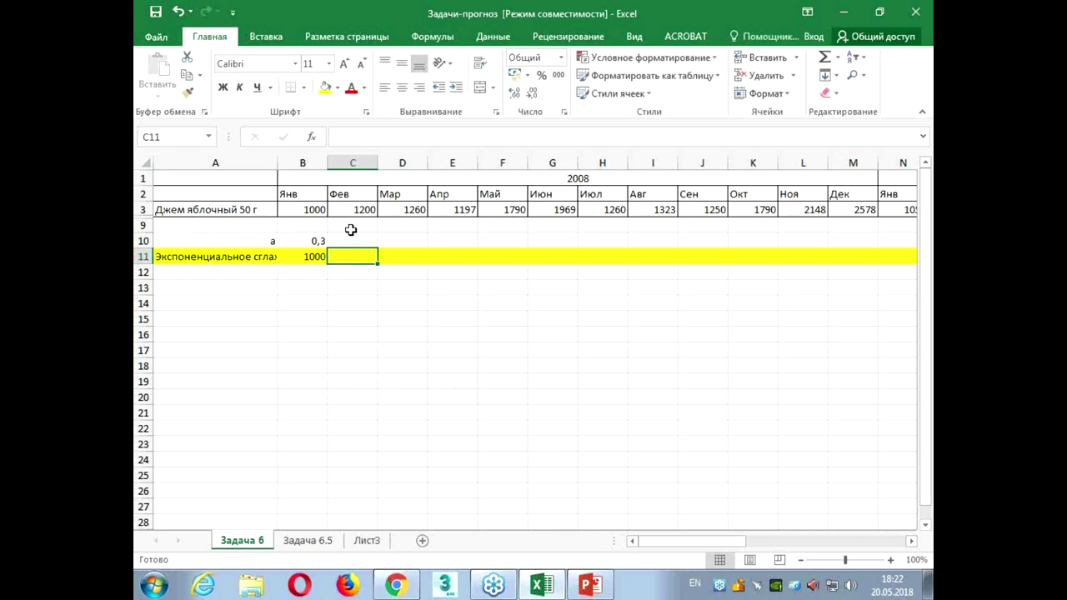
# Start the C11 formula as the absolute α reference $B$10 times January sales B3
pyautogui.write('=')
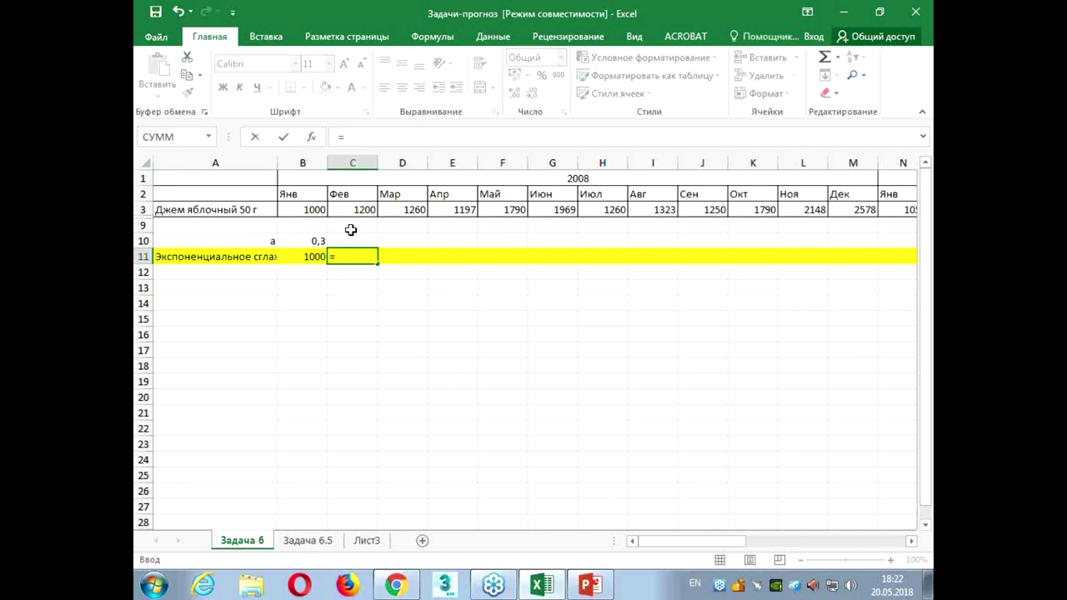
pyautogui.press('Escape')
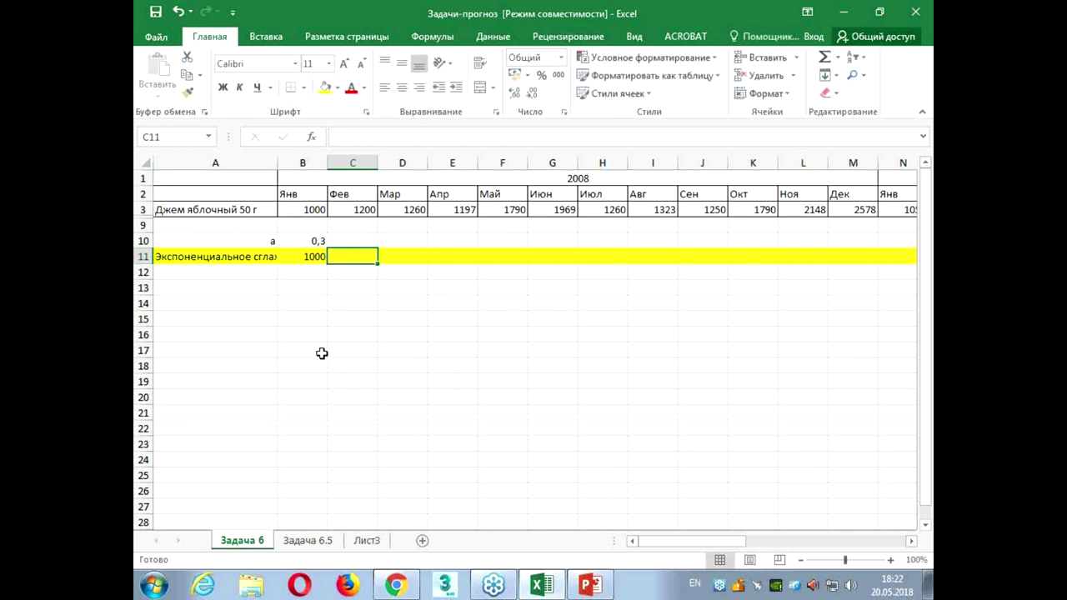
pyautogui.keyDown('ctrl'); pyautogui.scroll(7, 319, 352); pyautogui.keyUp('ctrl')
pyautogui.press('Home')
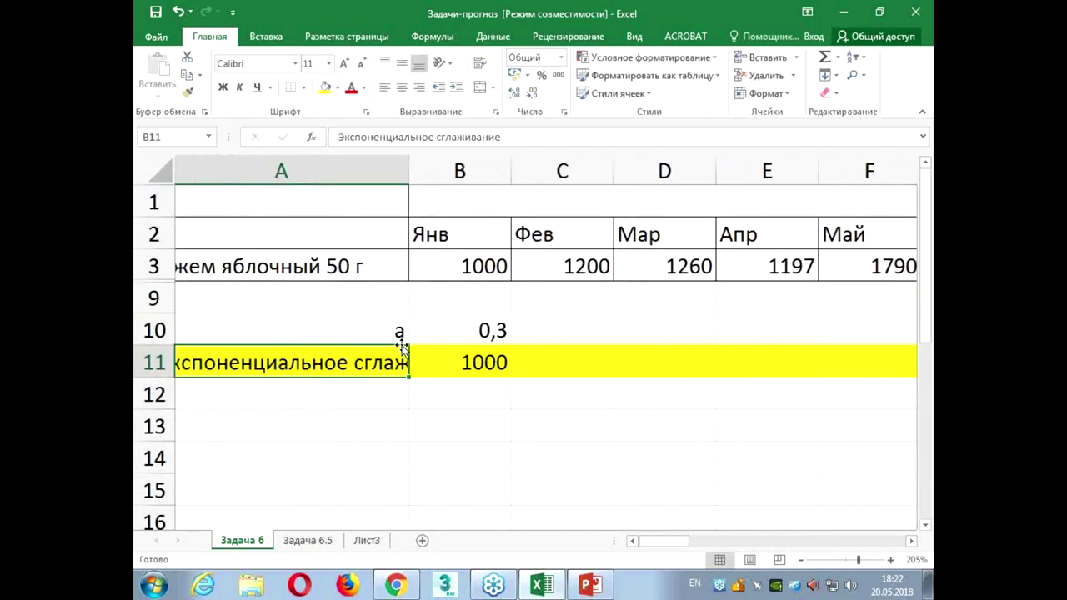
pyautogui.click(504, 363)
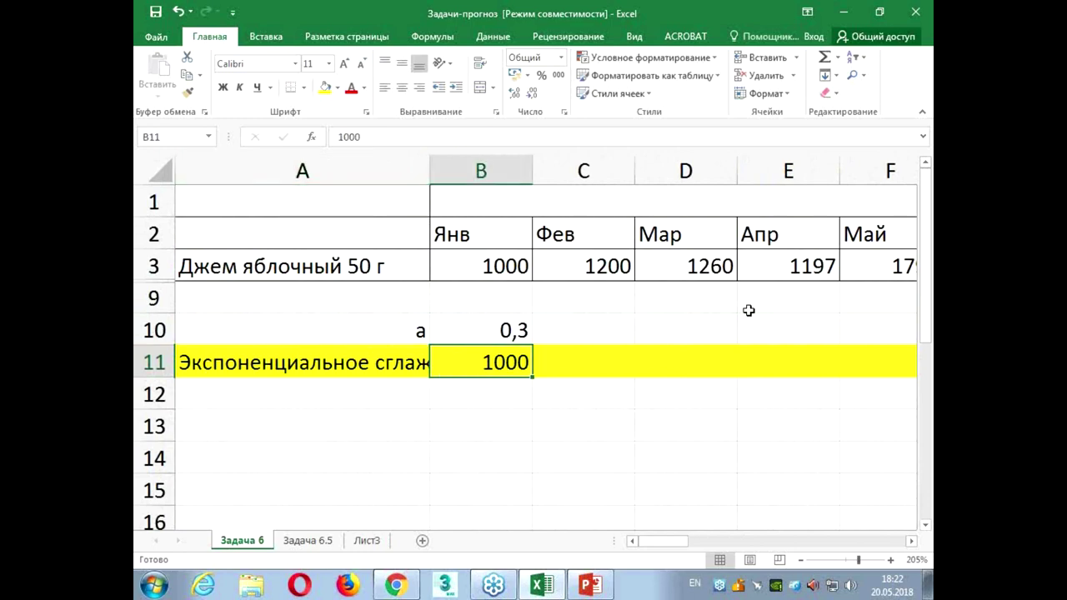
pyautogui.click(609, 371)
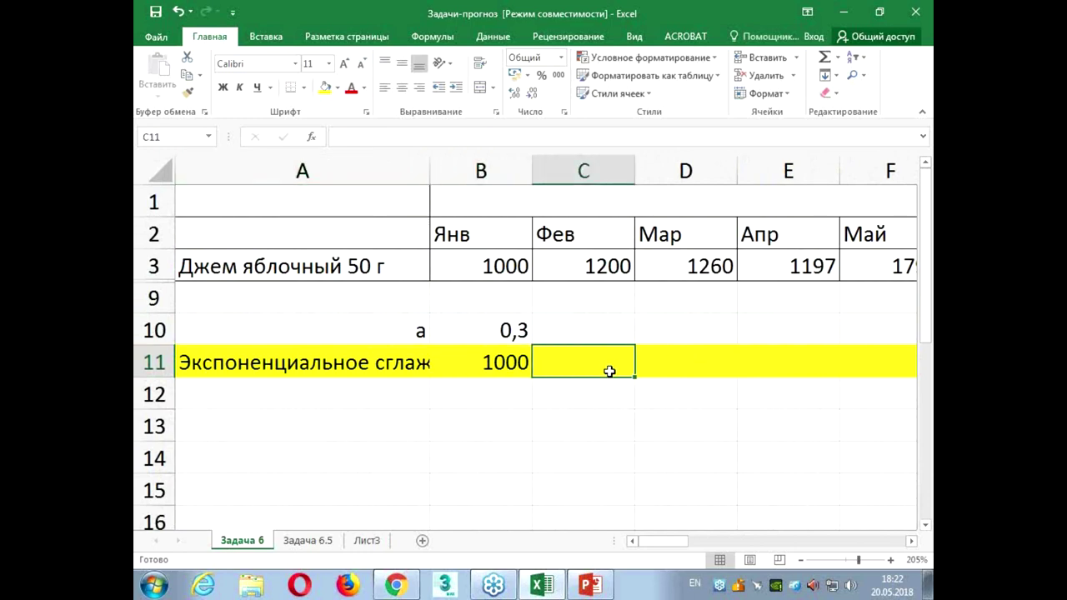
pyautogui.write('=')
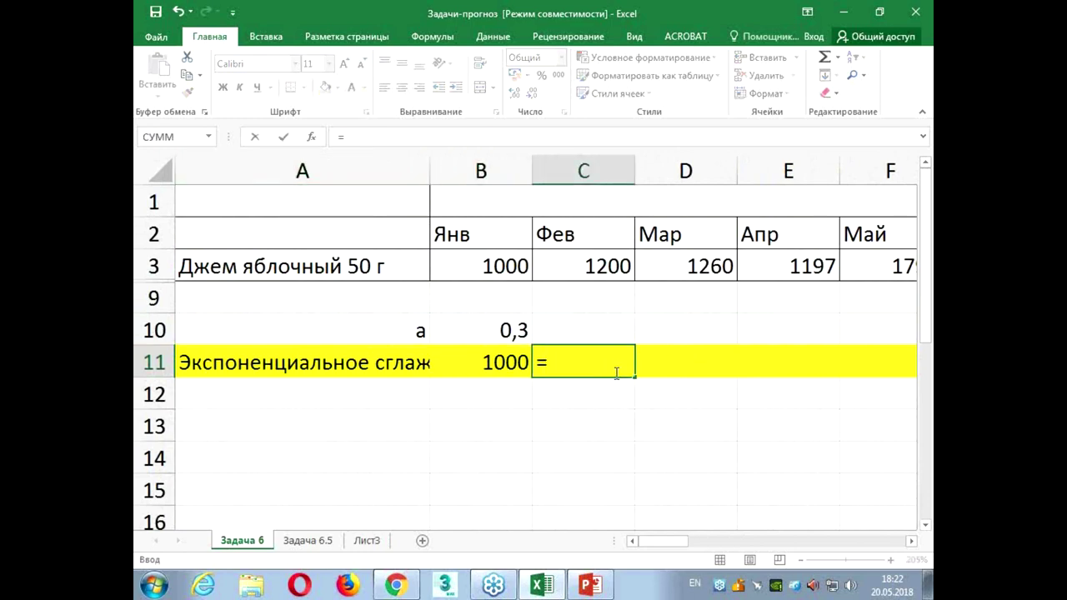
pyautogui.click(494, 330)
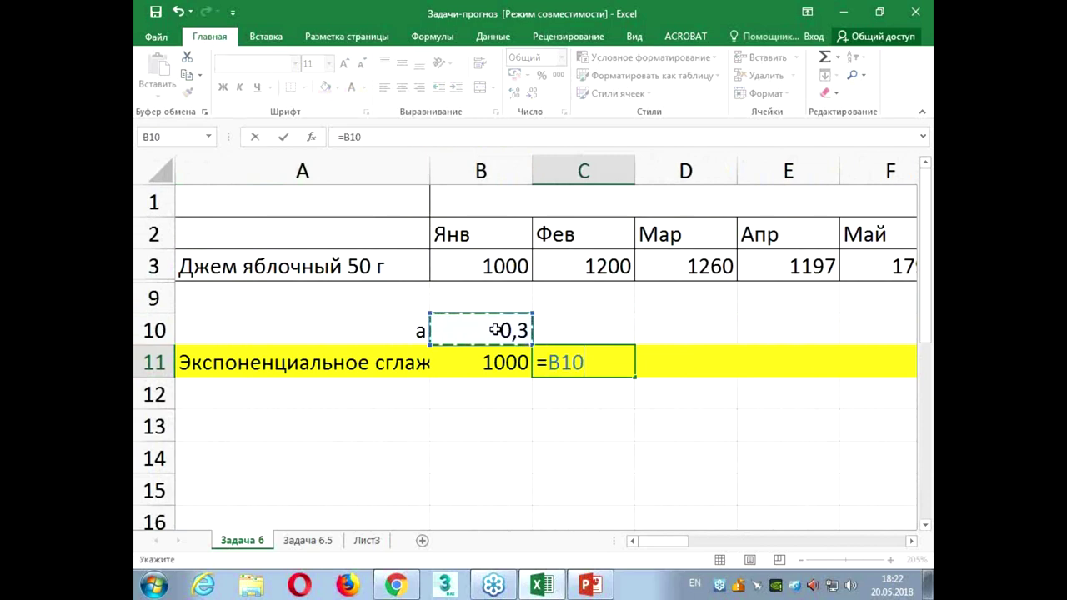
pyautogui.press('F4')
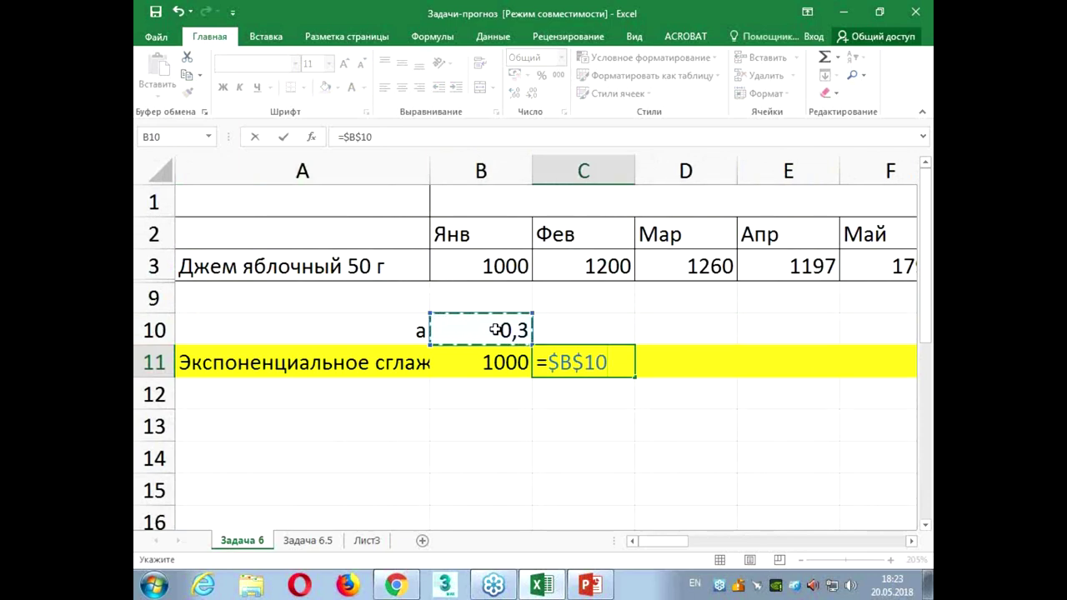
pyautogui.write('*')
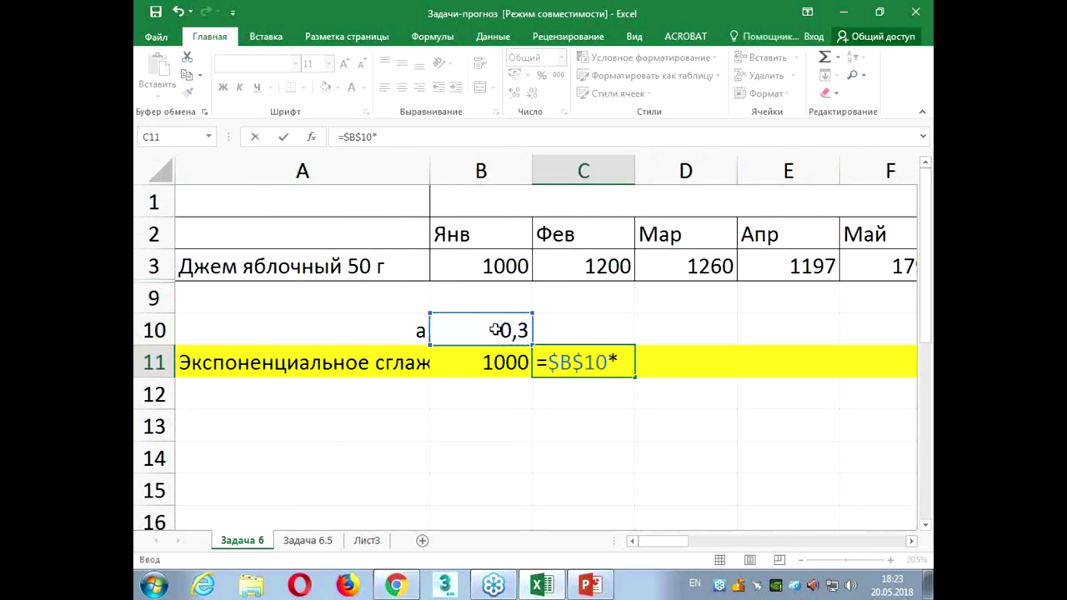
pyautogui.click(511, 259)
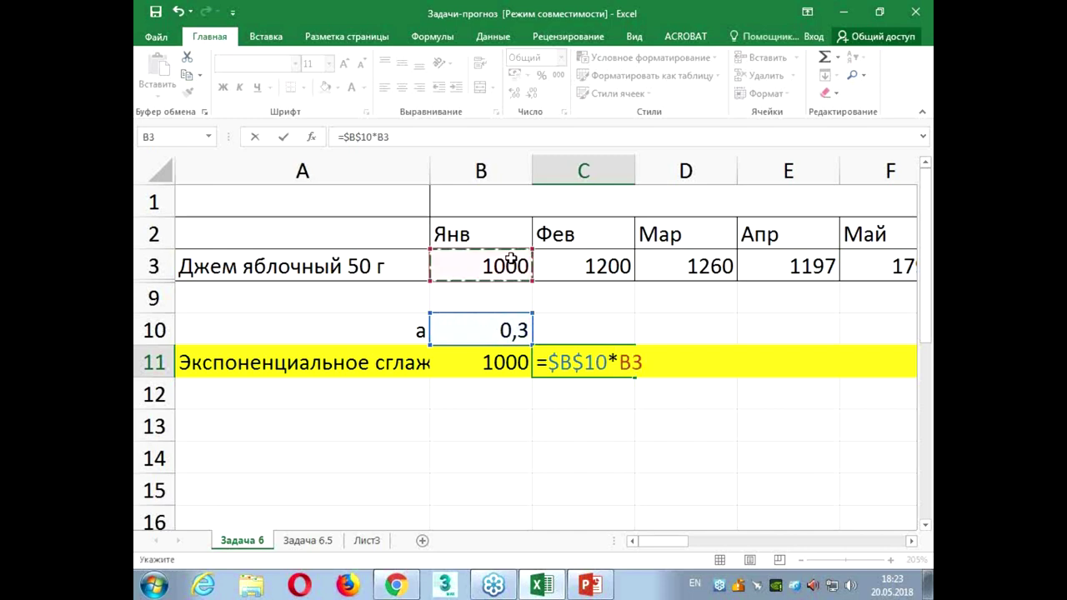
# Finish it with +(1-$B$10)*B11 so C11 returns 1000
pyautogui.write('+')
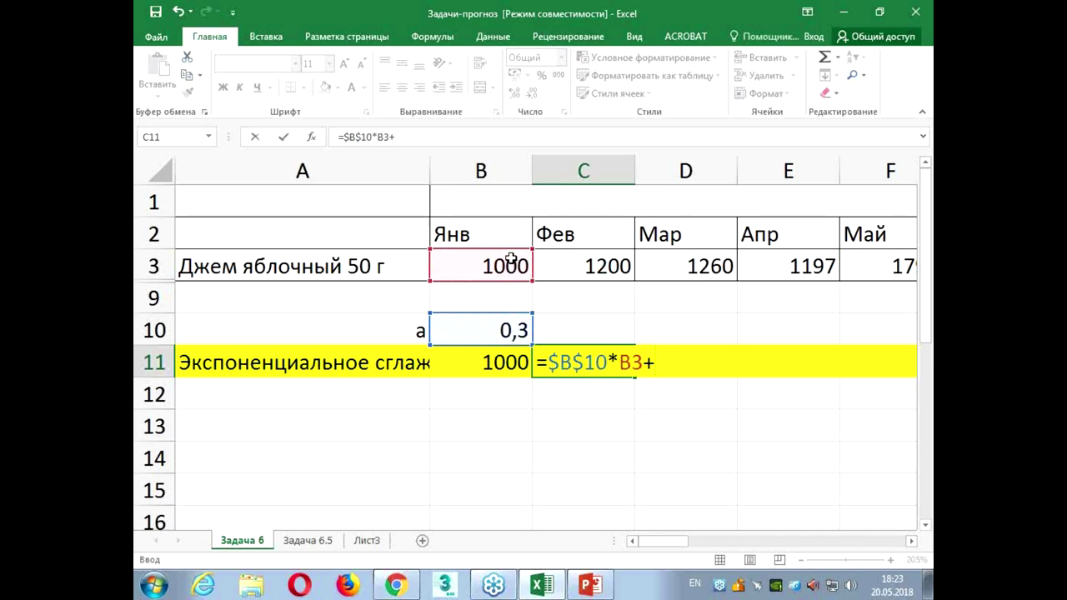
pyautogui.write('(1-')
pyautogui.click(473, 330)
pyautogui.press('F4')
pyautogui.write(')')
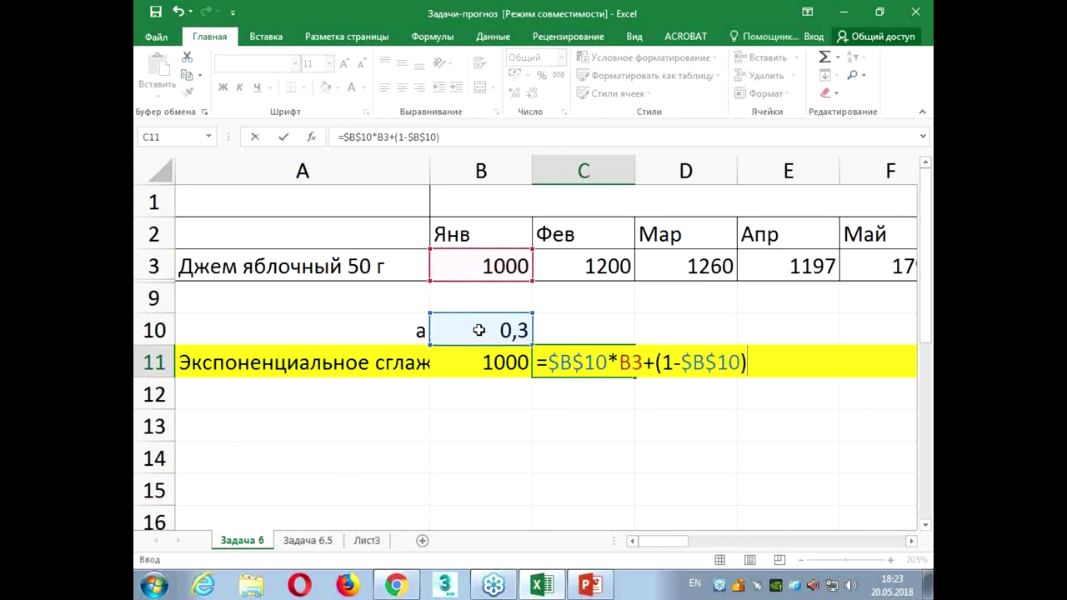
pyautogui.write('*')
pyautogui.click(475, 368)
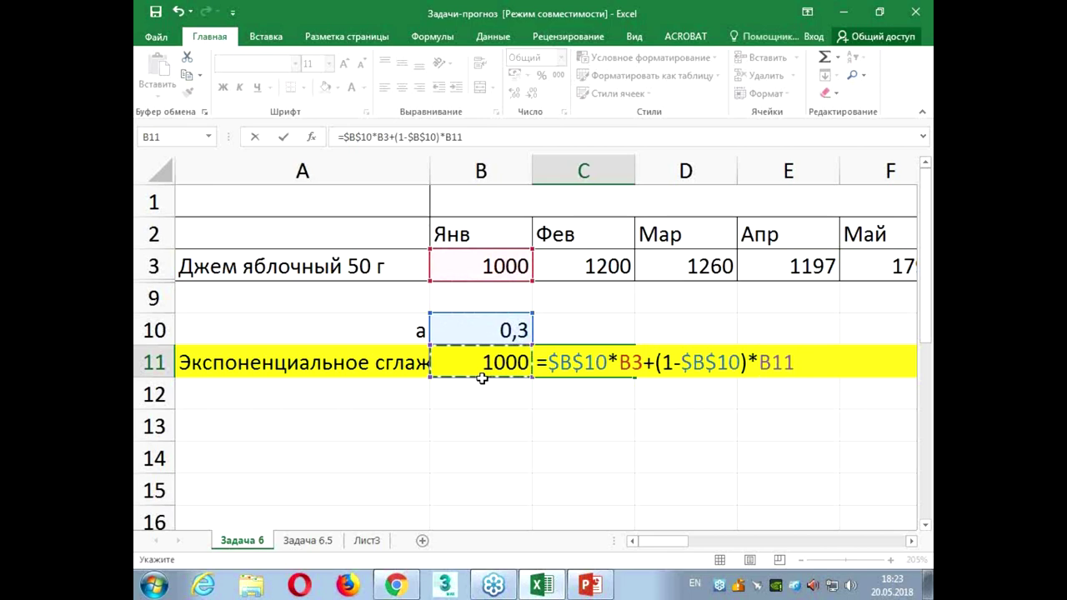
pyautogui.press('Return')
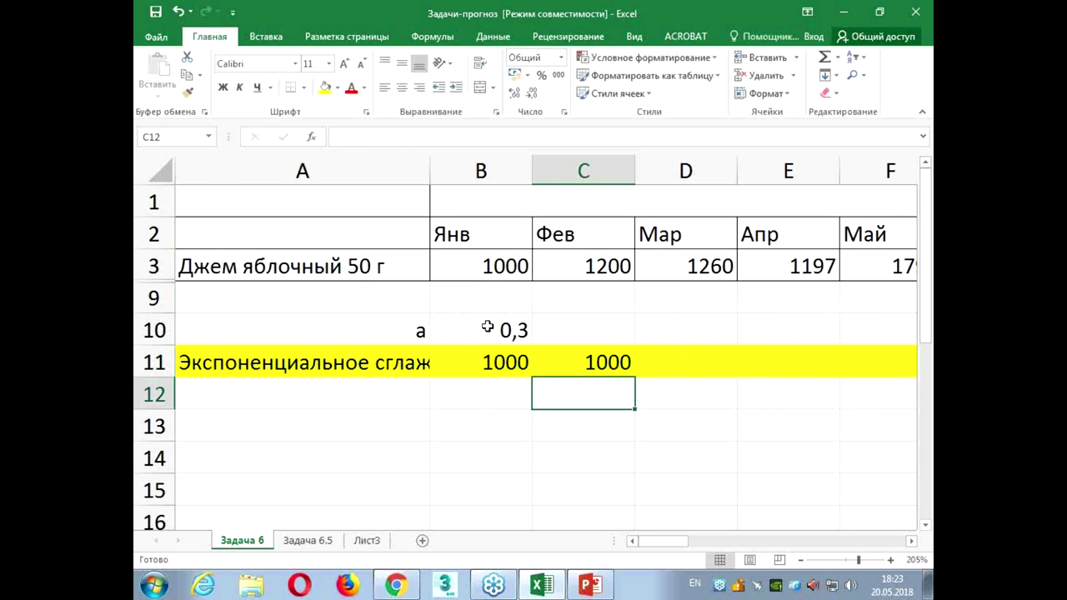
pyautogui.click(612, 364)
pyautogui.moveTo(634, 377)
pyautogui.mouseDown()
pyautogui.moveTo(756, 380)
pyautogui.moveTo(138, 339)
pyautogui.mouseUp()
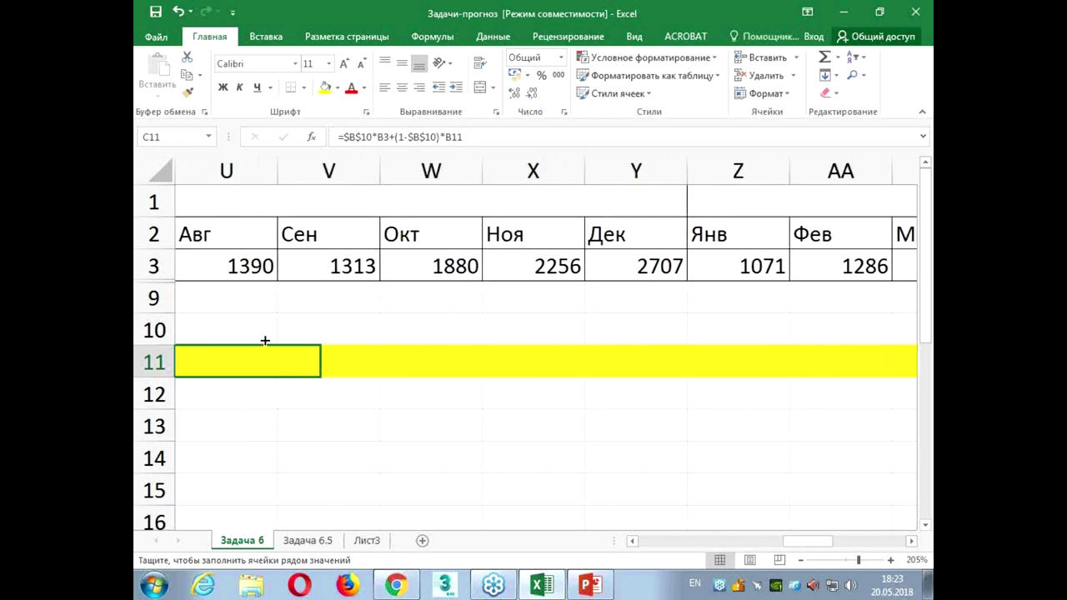
pyautogui.moveTo(138, 339); pyautogui.dragTo(782, 348)
pyautogui.moveTo(634, 396)
pyautogui.mouseDown()
pyautogui.moveTo(136, 421)
pyautogui.moveTo(361, 398)
pyautogui.mouseUp()
pyautogui.keyDown('ctrl'); pyautogui.scroll(-4, 321, 351); pyautogui.keyUp('ctrl')
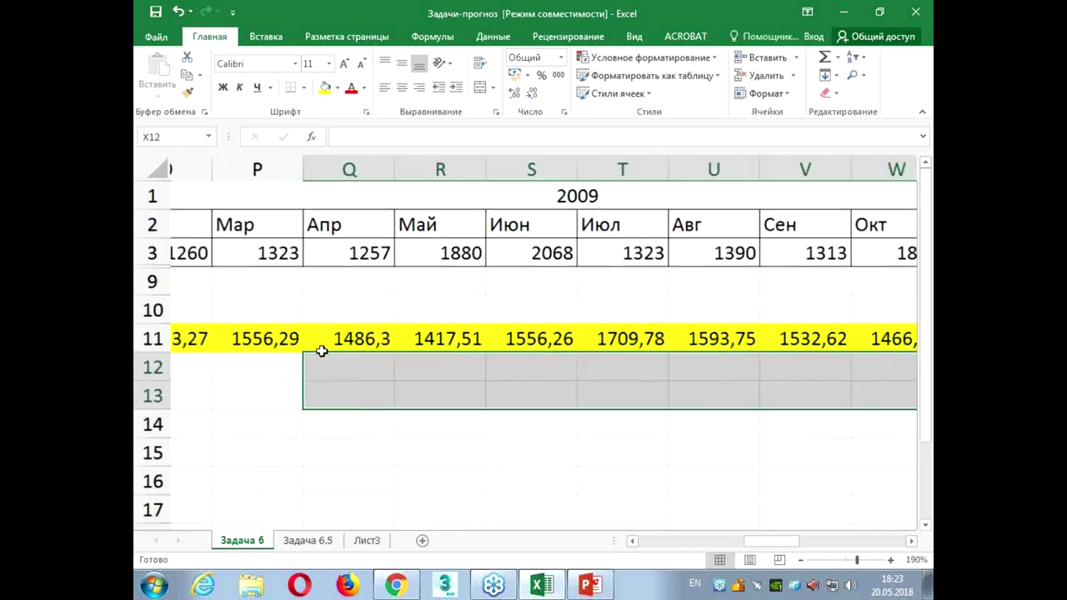
pyautogui.keyDown('ctrl'); pyautogui.scroll(-1, 322, 351); pyautogui.keyUp('ctrl')
pyautogui.keyDown('ctrl'); pyautogui.scroll(-2, 322, 351); pyautogui.keyUp('ctrl')
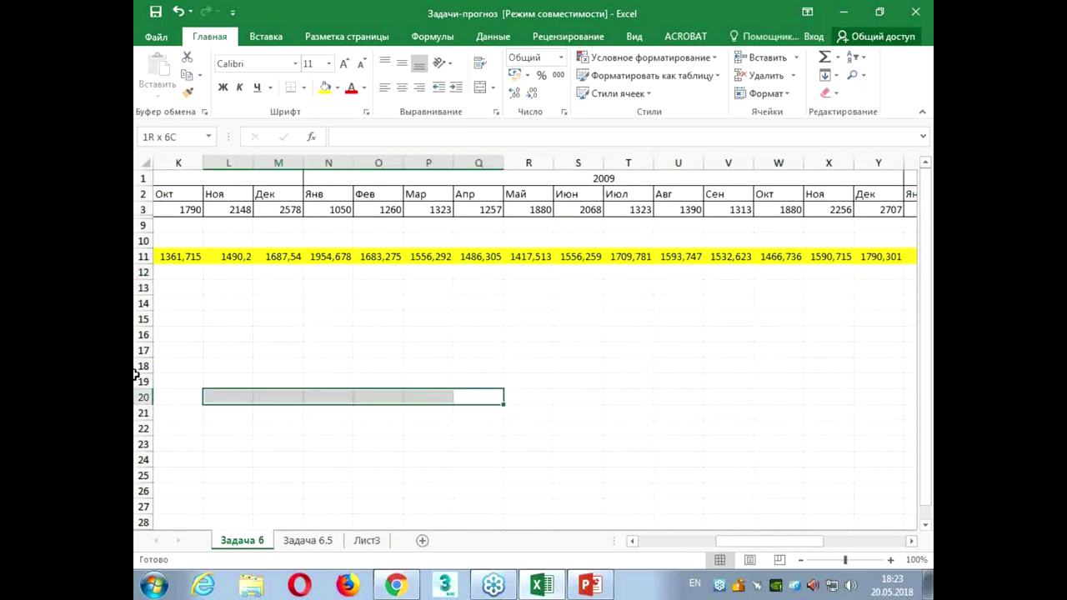
pyautogui.moveTo(528, 397); pyautogui.dragTo(341, 353)
pyautogui.moveTo(388, 255); pyautogui.dragTo(683, 259)
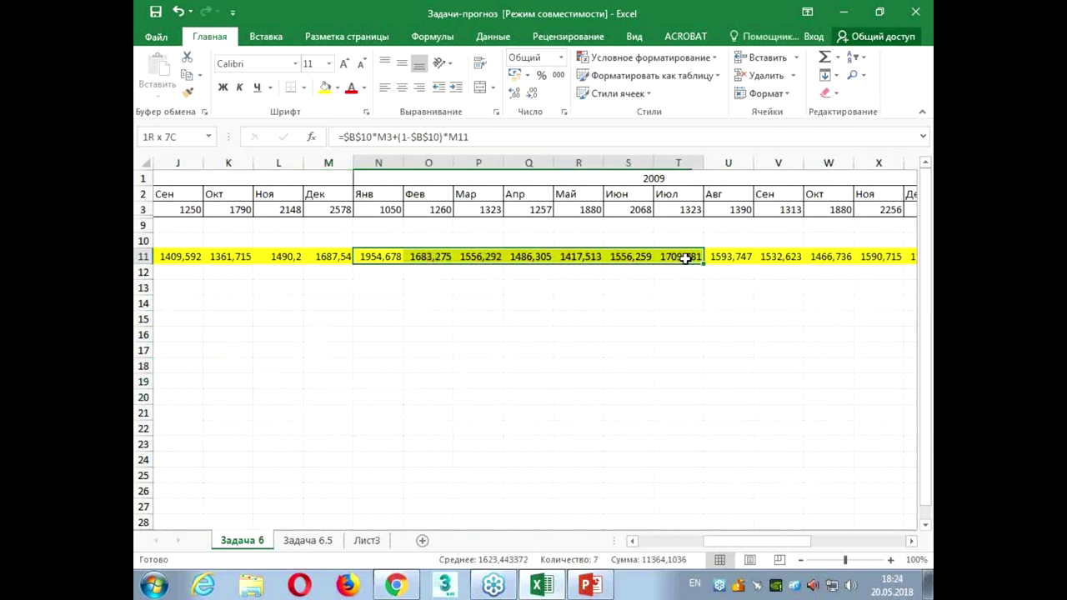
pyautogui.click(678, 332)
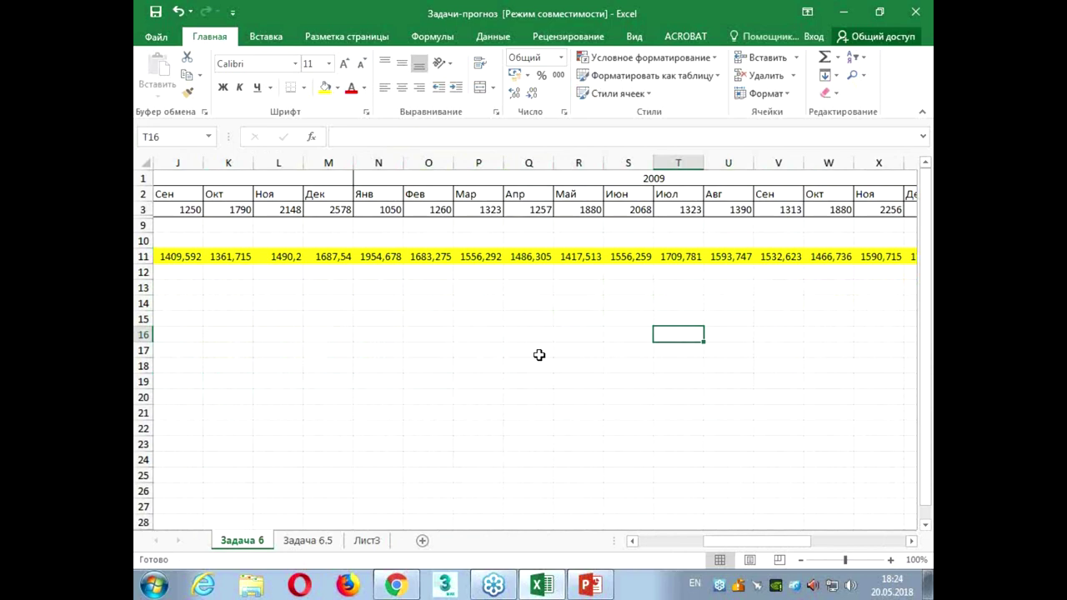
pyautogui.click(393, 288)
pyautogui.click(333, 290)
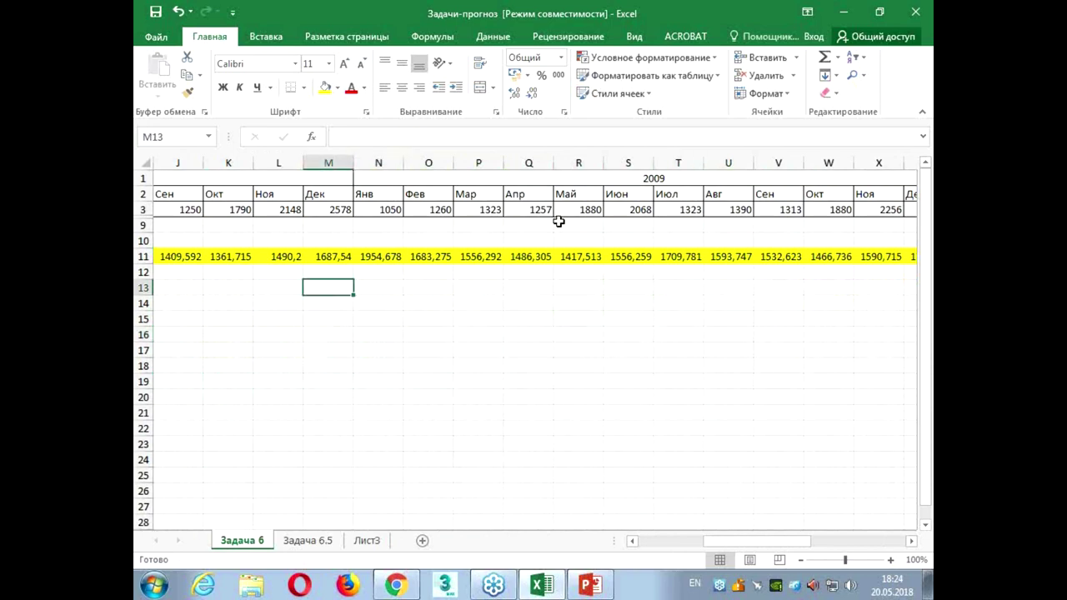
pyautogui.press('Right')
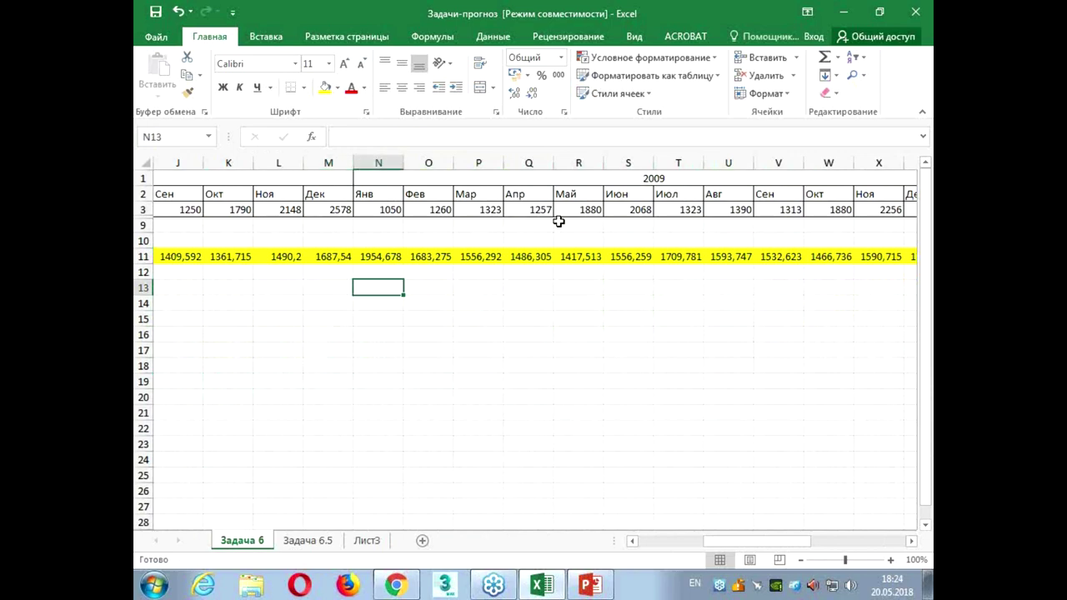
pyautogui.click(592, 587)
pyautogui.scroll(2, 183, 375)
pyautogui.scroll(3, 178, 381)
pyautogui.click(225, 283)
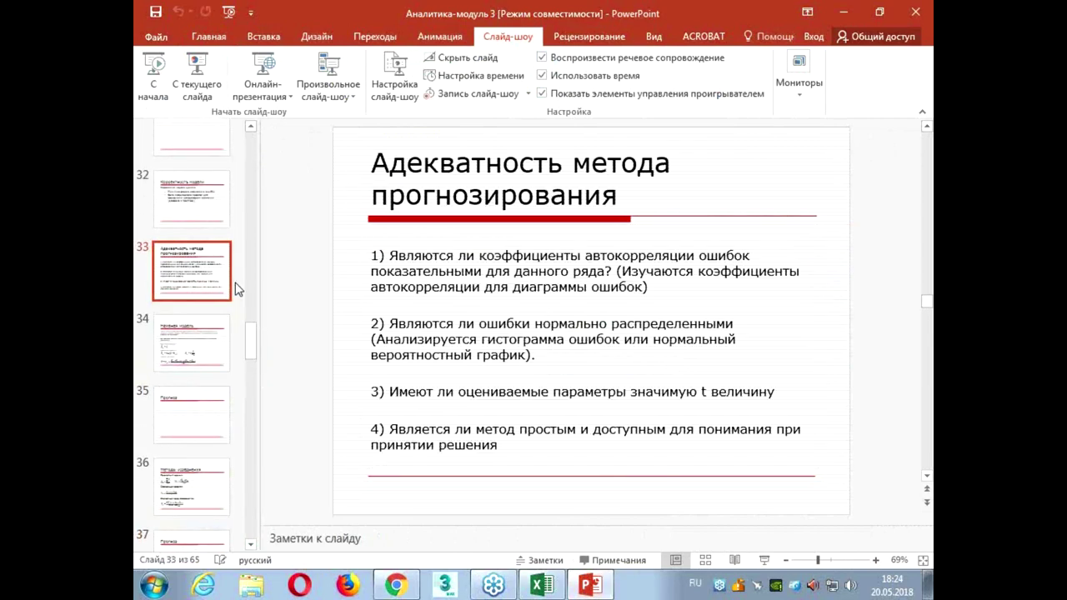
pyautogui.press('Up')
pyautogui.press('Up')
pyautogui.press('Up')
pyautogui.press('Up')
pyautogui.press('Up')
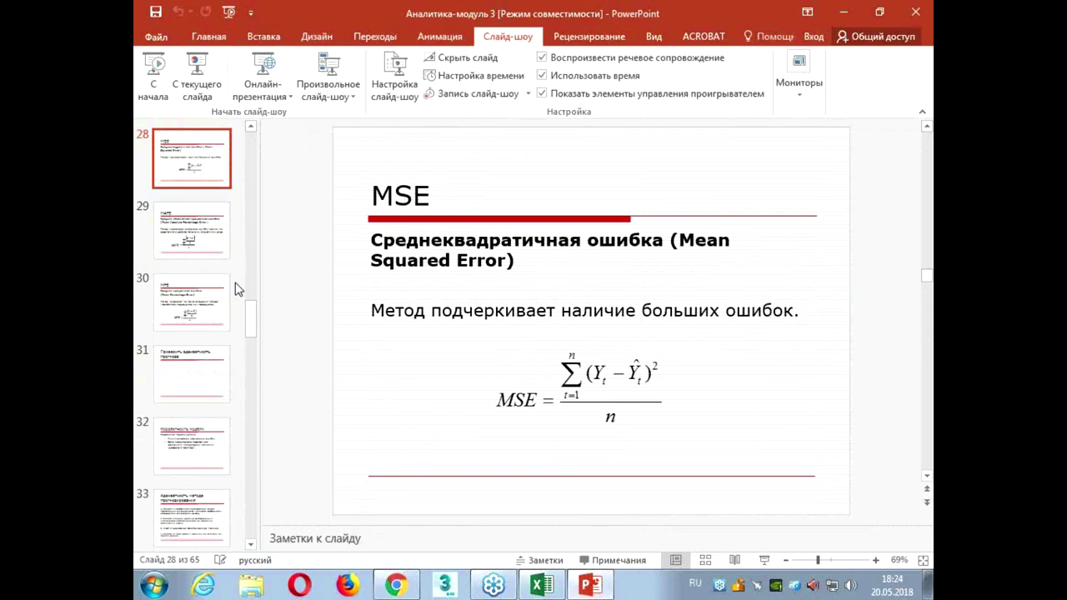
pyautogui.hotkey('alt', 'Tab')
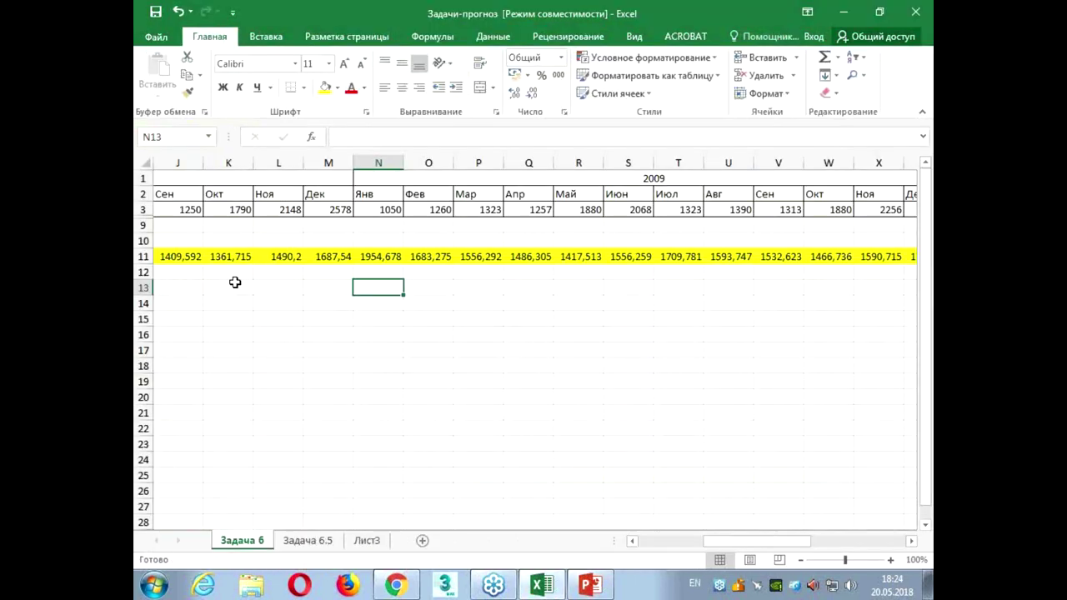
# Enter the squared-error formula =(N3-N11)^2 in N13 for January 2009
pyautogui.write('=(')
pyautogui.click(386, 209)
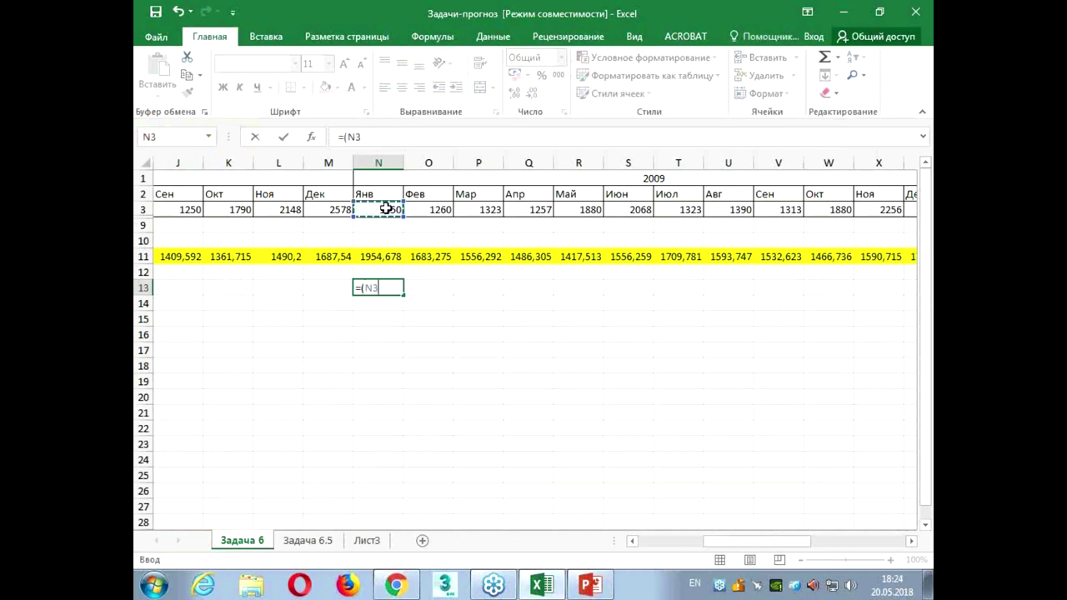
pyautogui.write('-')
pyautogui.click(384, 257)
pyautogui.write(')')
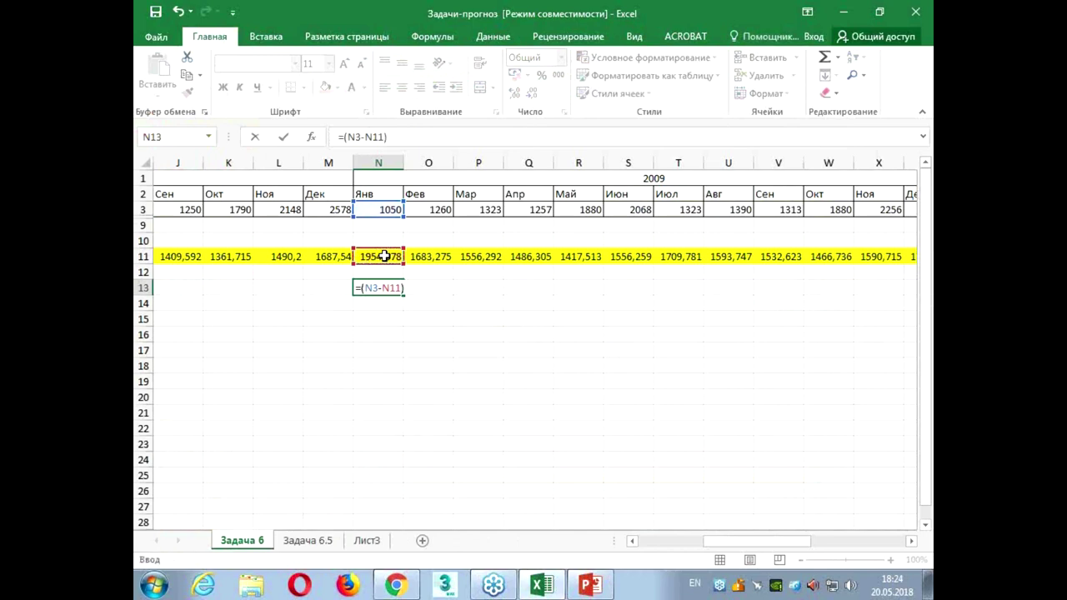
pyautogui.write('^2')
pyautogui.press('Return')
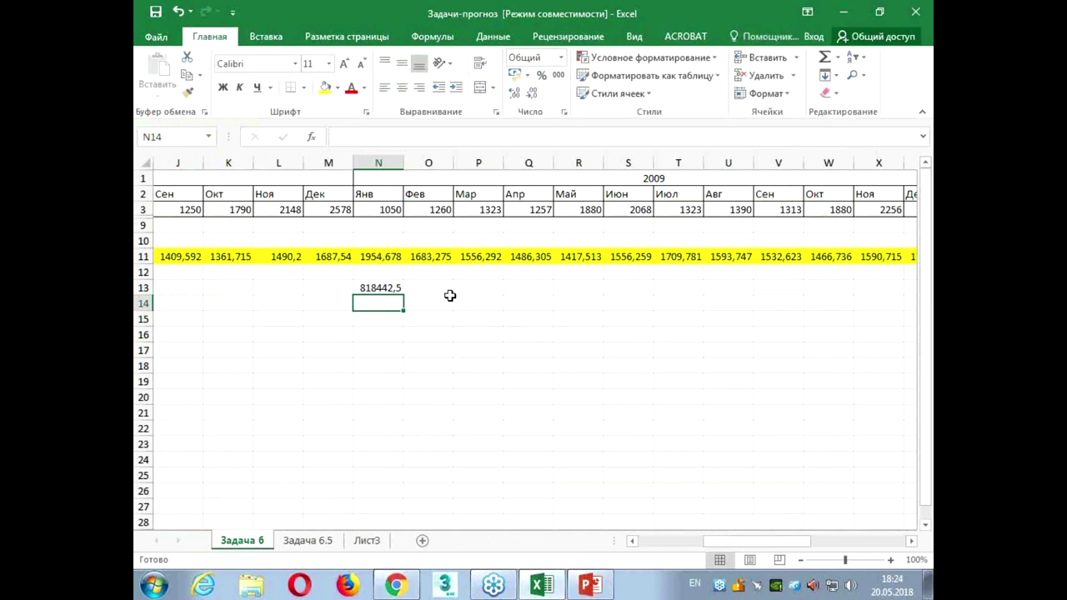
# Copy the squared-error formula across N13:Y13 for all 2009 months
pyautogui.click(376, 289)
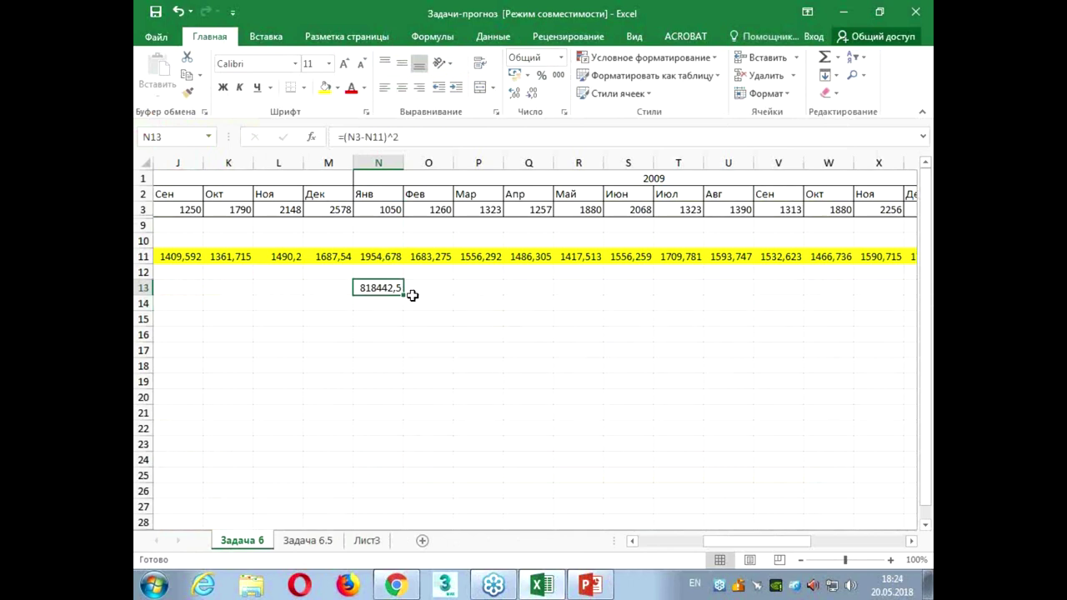
pyautogui.moveTo(405, 293)
pyautogui.mouseDown()
pyautogui.moveTo(845, 312)
pyautogui.moveTo(793, 300)
pyautogui.mouseUp()
pyautogui.click(555, 364)
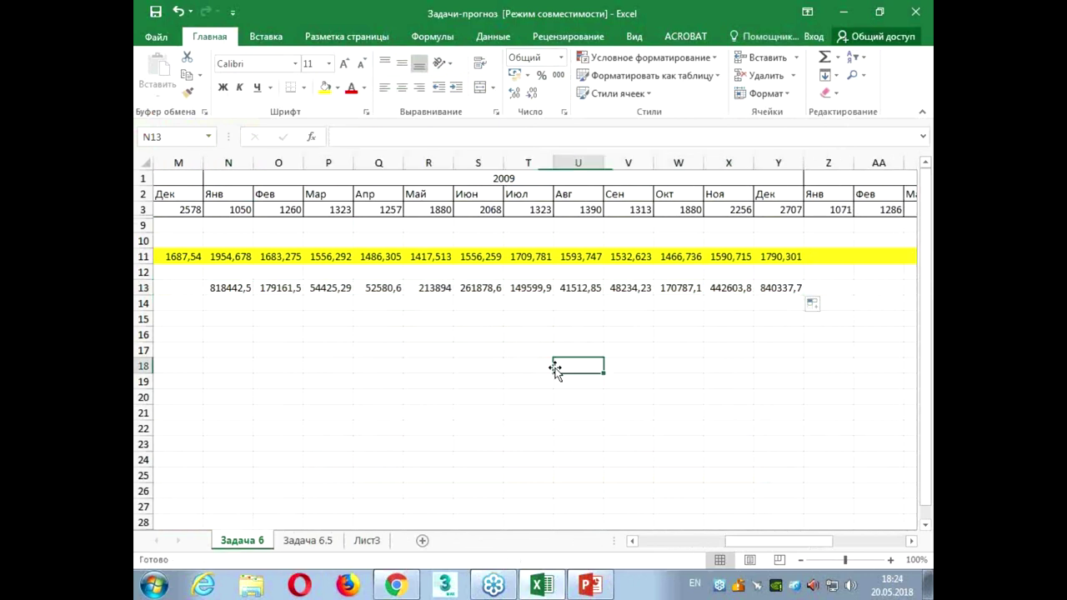
pyautogui.moveTo(252, 336); pyautogui.dragTo(191, 334)
# Begin a Russian-named sum formula in M13 for the average error
pyautogui.click(322, 287)
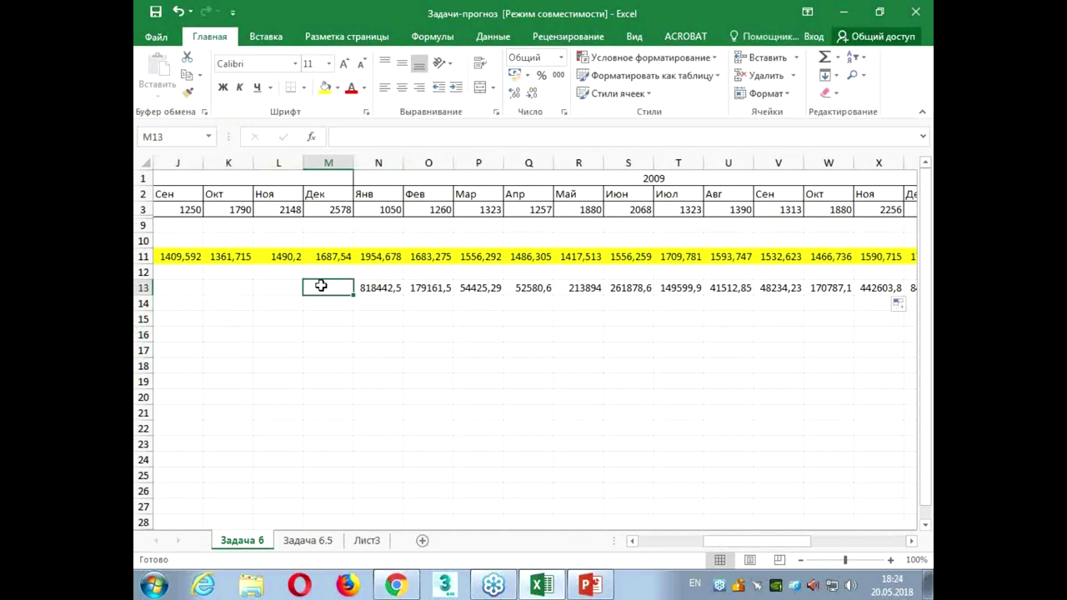
pyautogui.write('=')
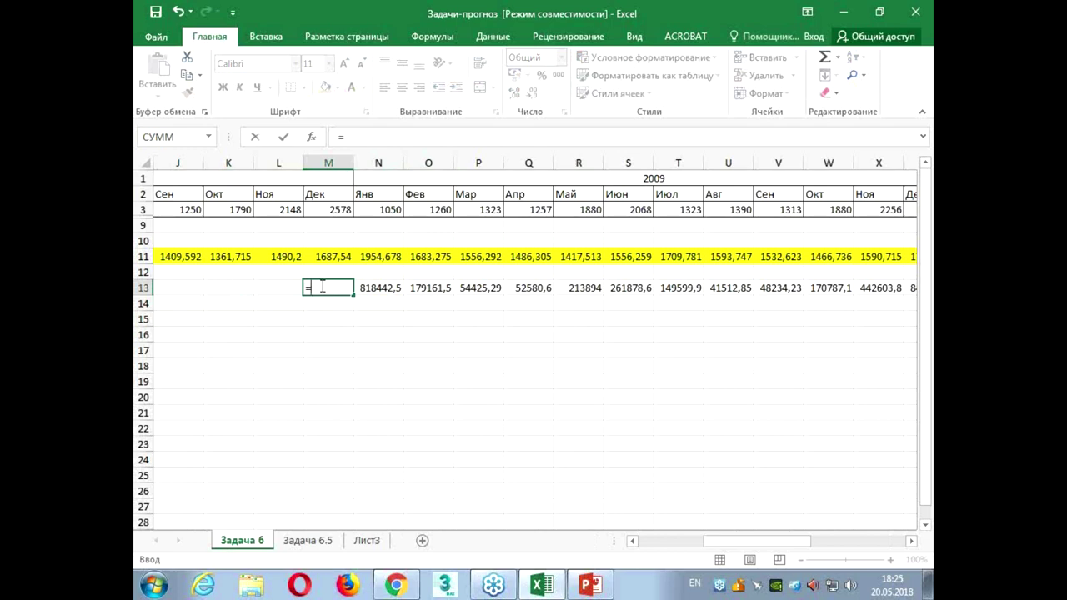
pyautogui.write('co')
pyautogui.press('BackSpace')
pyautogui.press('BackSpace')
pyautogui.hotkey('alt', 'shift')
pyautogui.write('су')
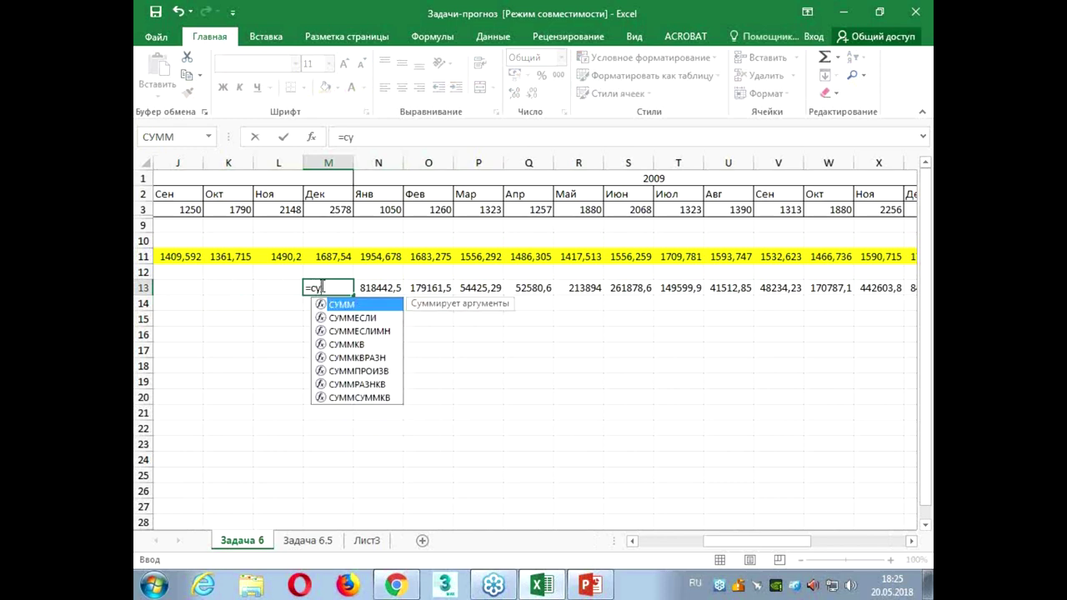
# Complete M13 as =СУММ(N13:Y13)/12, giving an MSE of 272788,2
pyautogui.doubleClick(349, 305)
pyautogui.moveTo(372, 288); pyautogui.dragTo(824, 287)
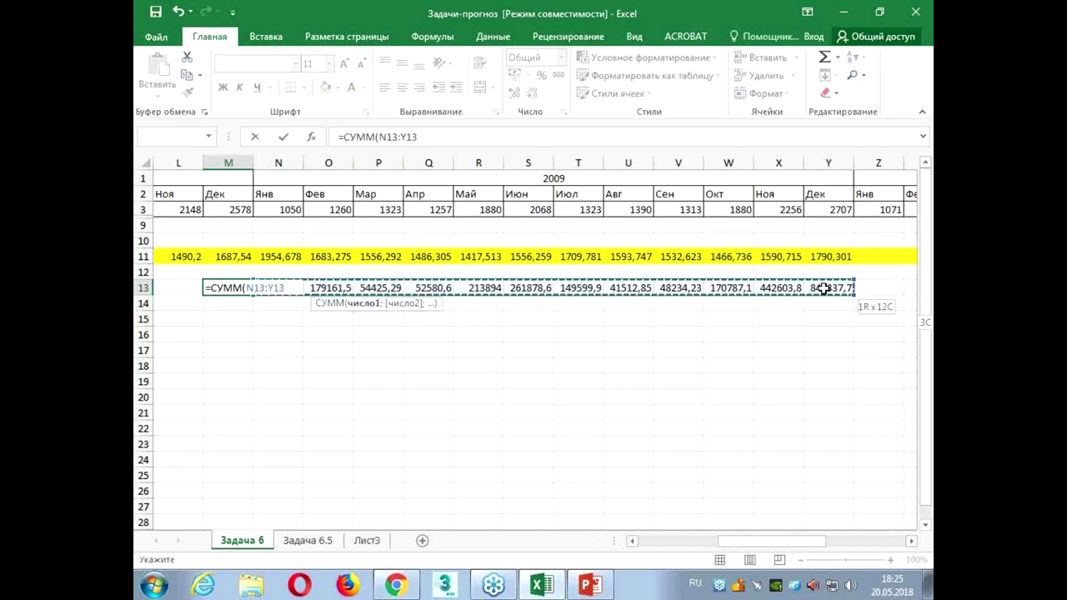
pyautogui.write(')/12')
pyautogui.press('Return')
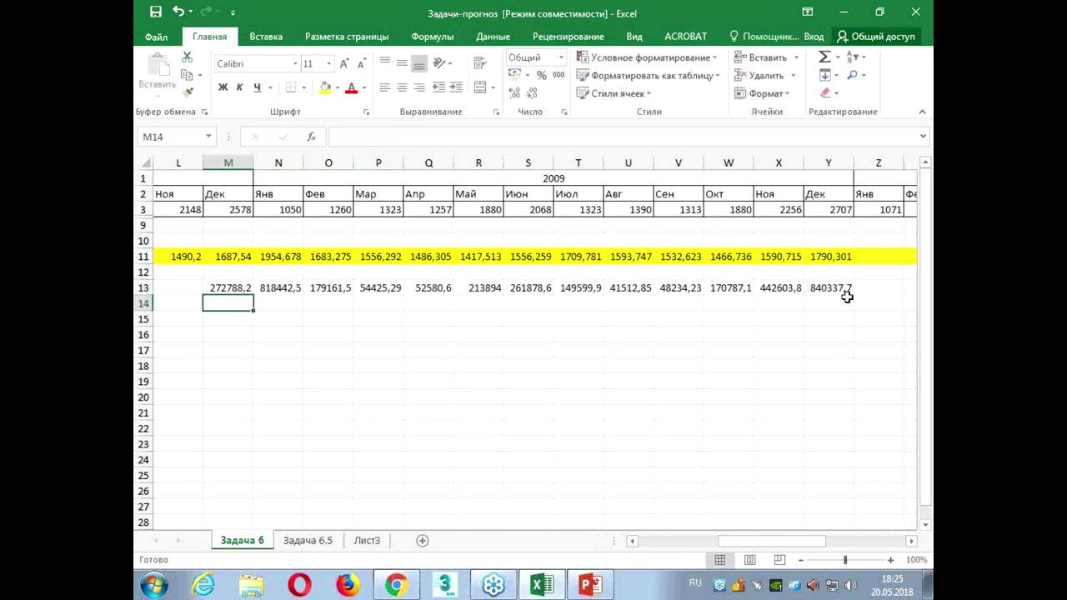
pyautogui.press('Left')
pyautogui.press('Left')
pyautogui.press('Left')
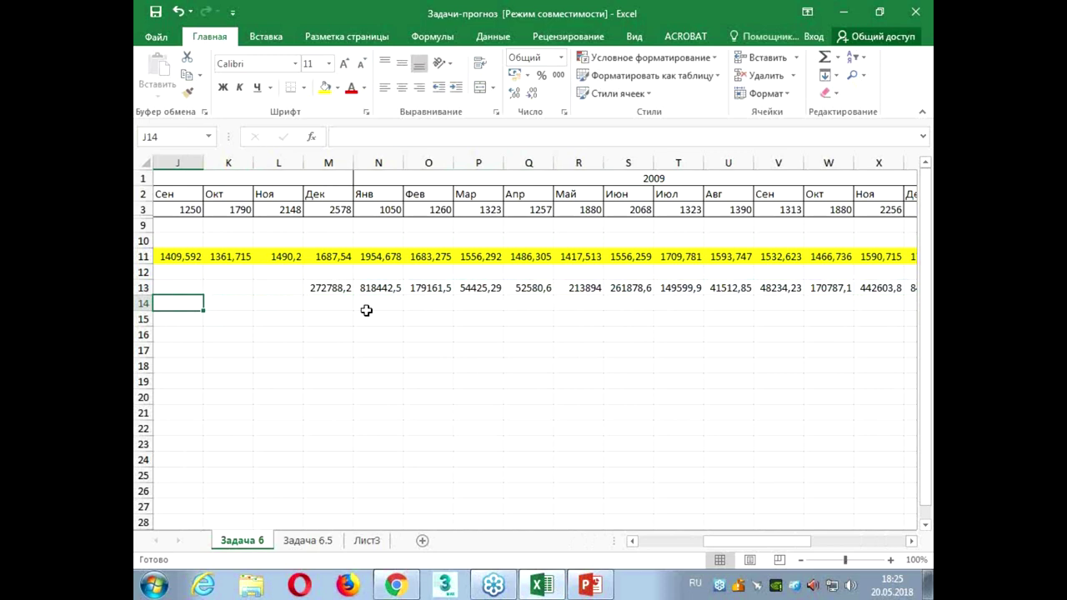
pyautogui.click(332, 295)
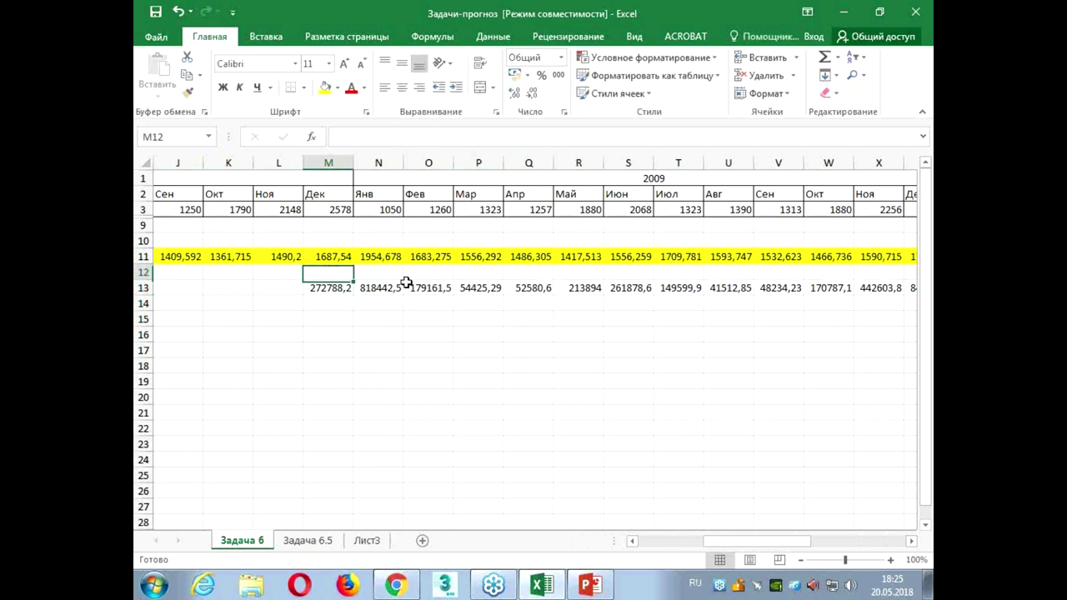
pyautogui.moveTo(410, 379); pyautogui.dragTo(135, 344)
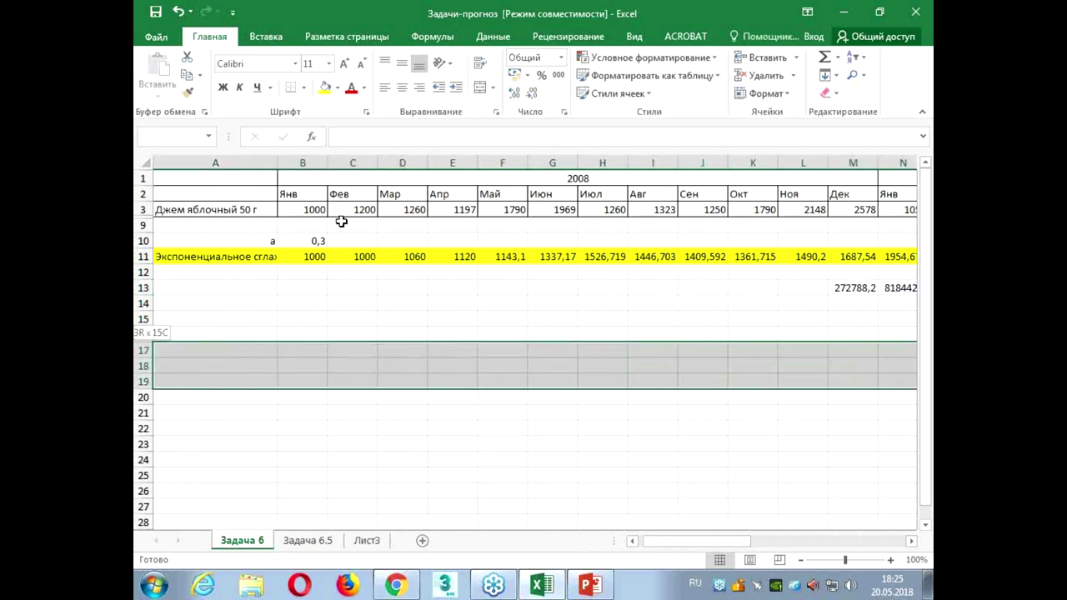
# Review α 0,3 in B10 and the 272788,2 MSE in M13, then bring up the Данные ribbon
pyautogui.click(321, 240)
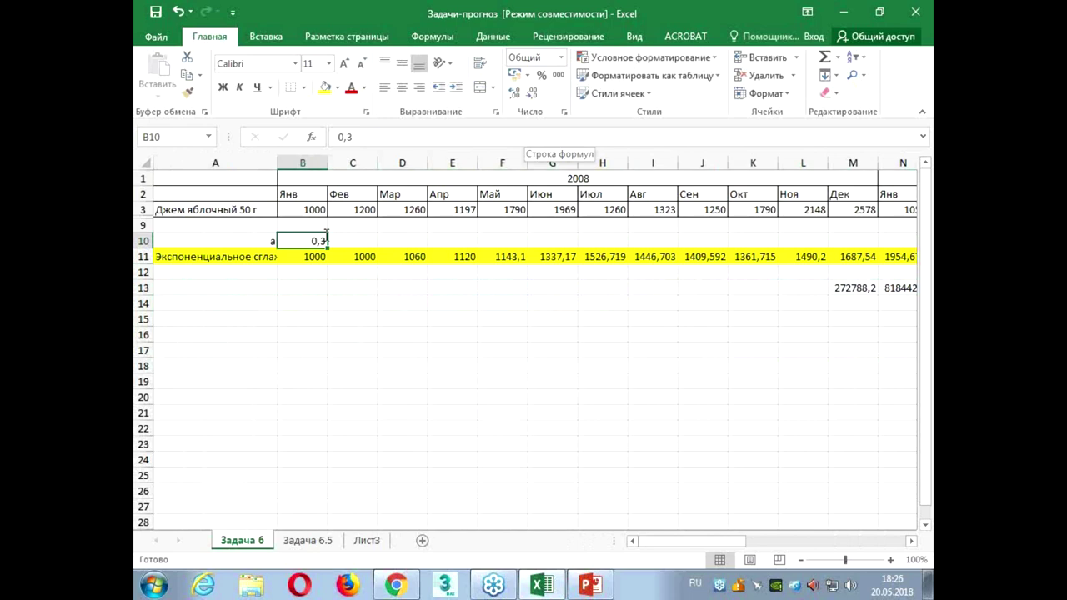
pyautogui.click(624, 304)
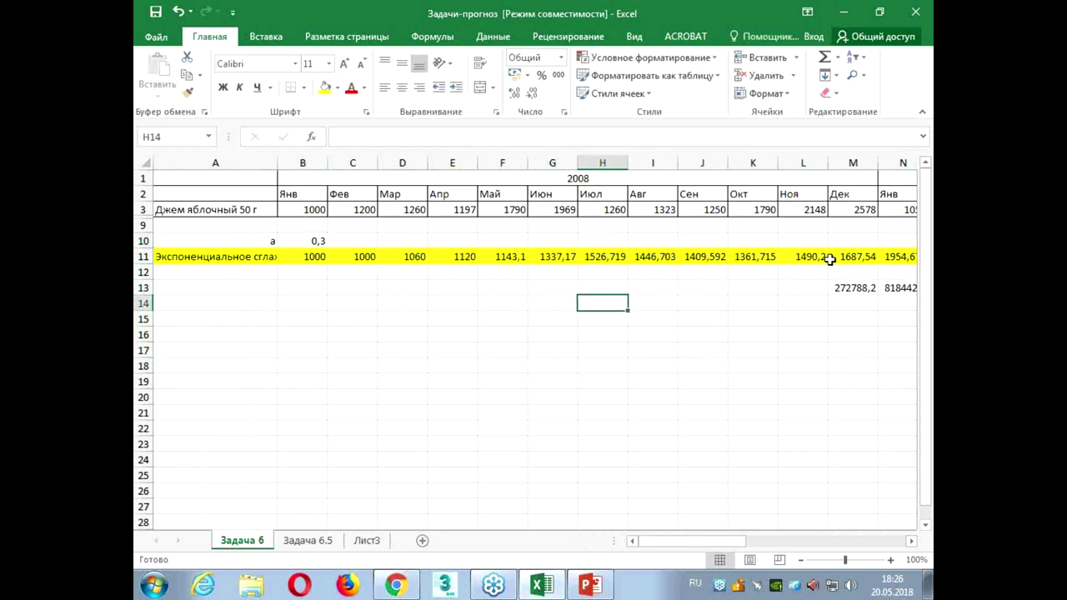
pyautogui.press('Left')
pyautogui.press('Left')
pyautogui.press('Left')
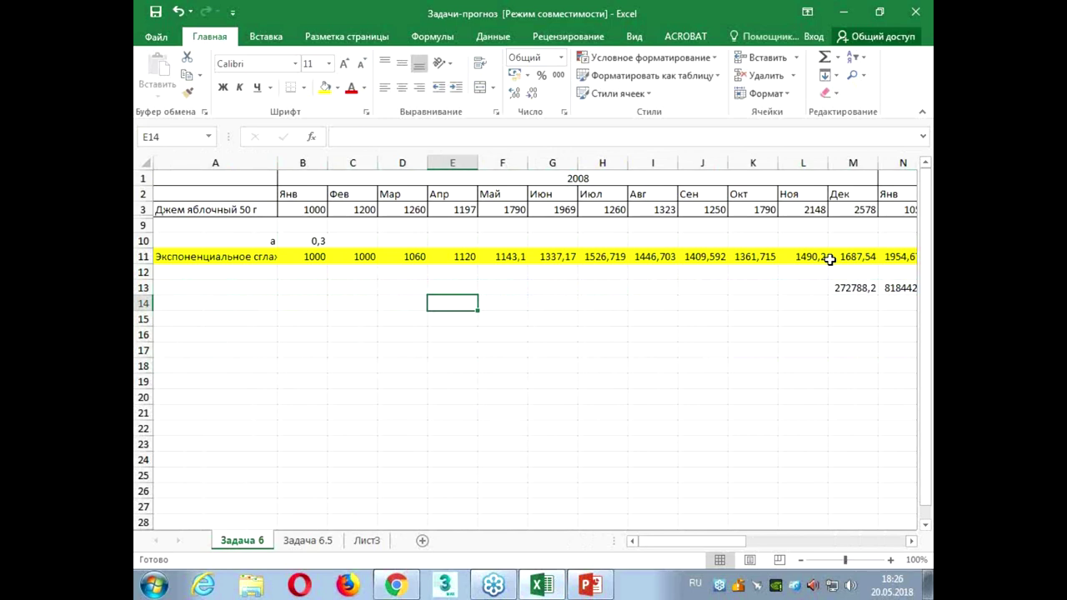
pyautogui.click(310, 243)
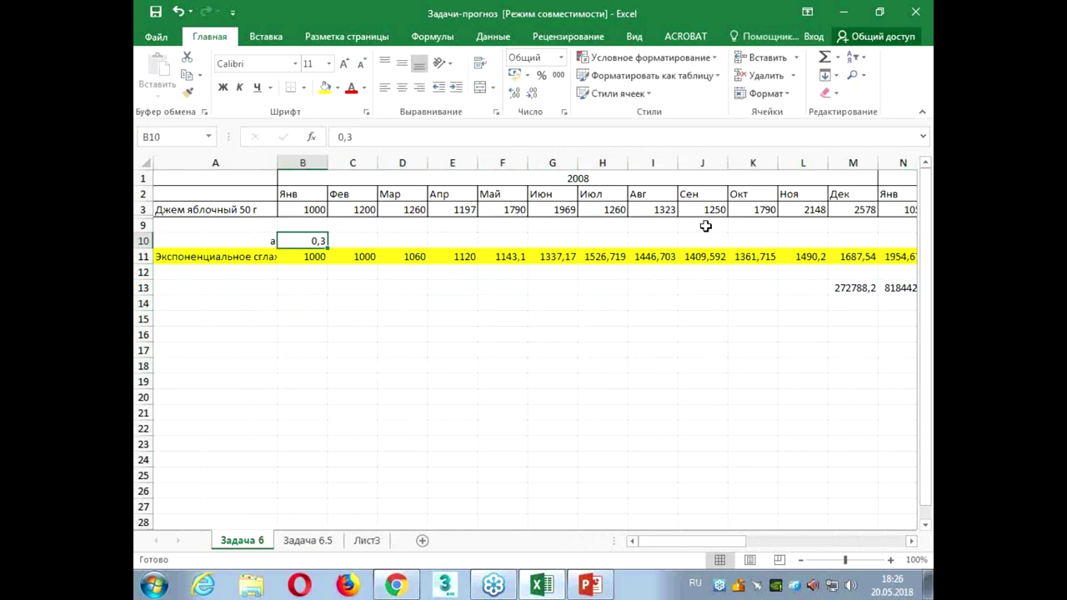
pyautogui.click(854, 287)
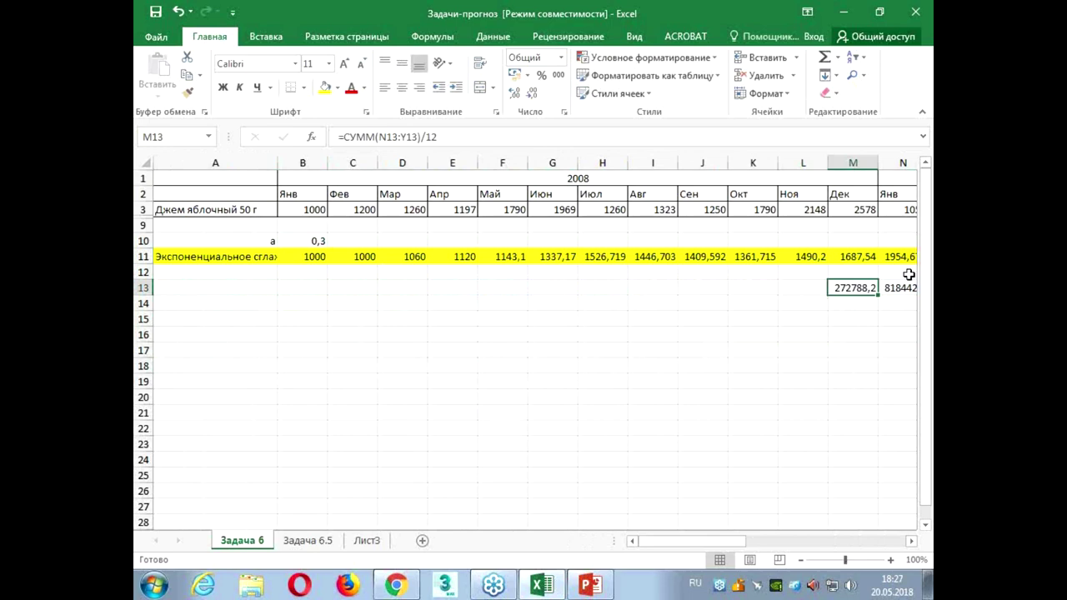
pyautogui.click(499, 39)
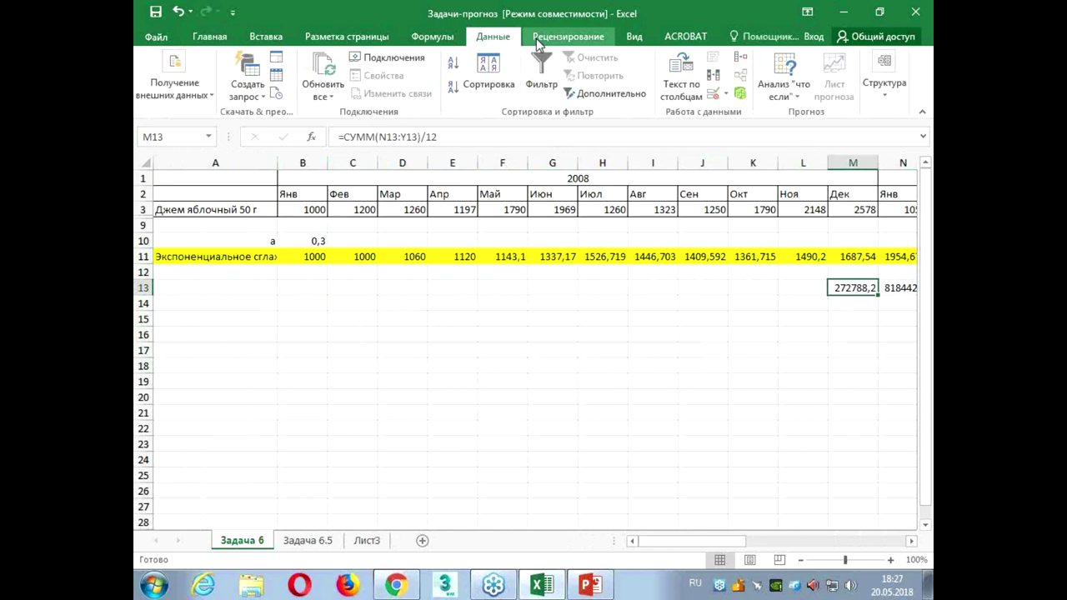
pyautogui.click(605, 315)
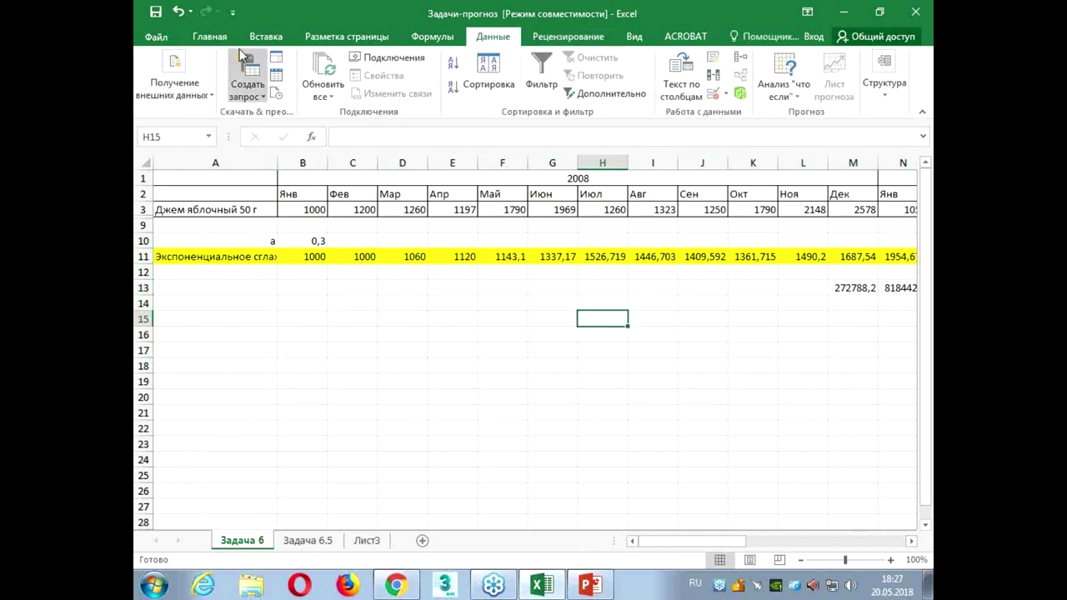
# Turn on the Поиск решения (Solver) add-in through Excel Options > Надстройки
pyautogui.click(171, 37)
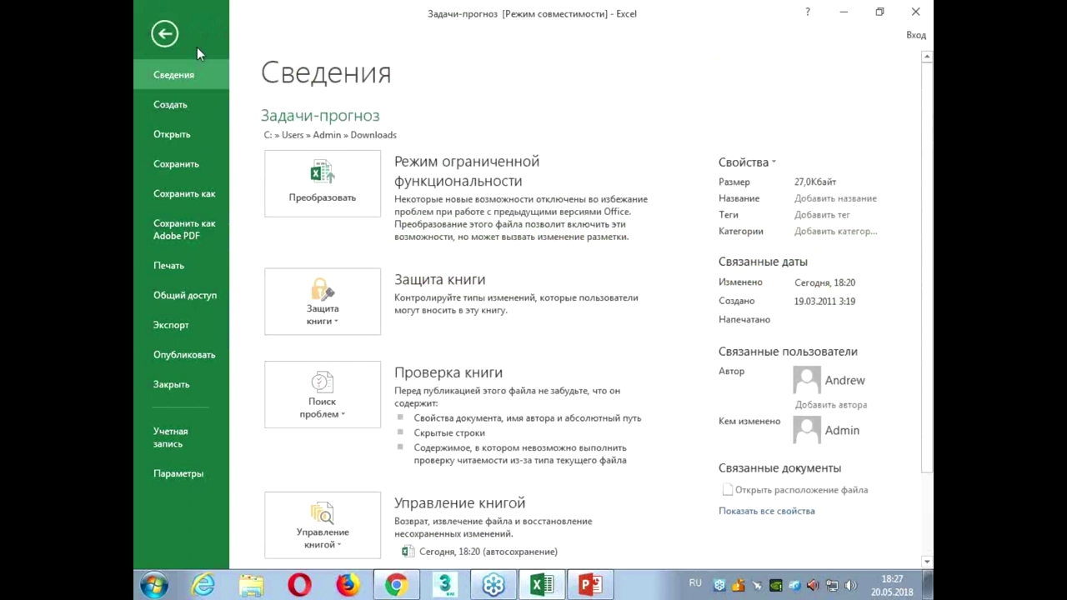
pyautogui.click(199, 474)
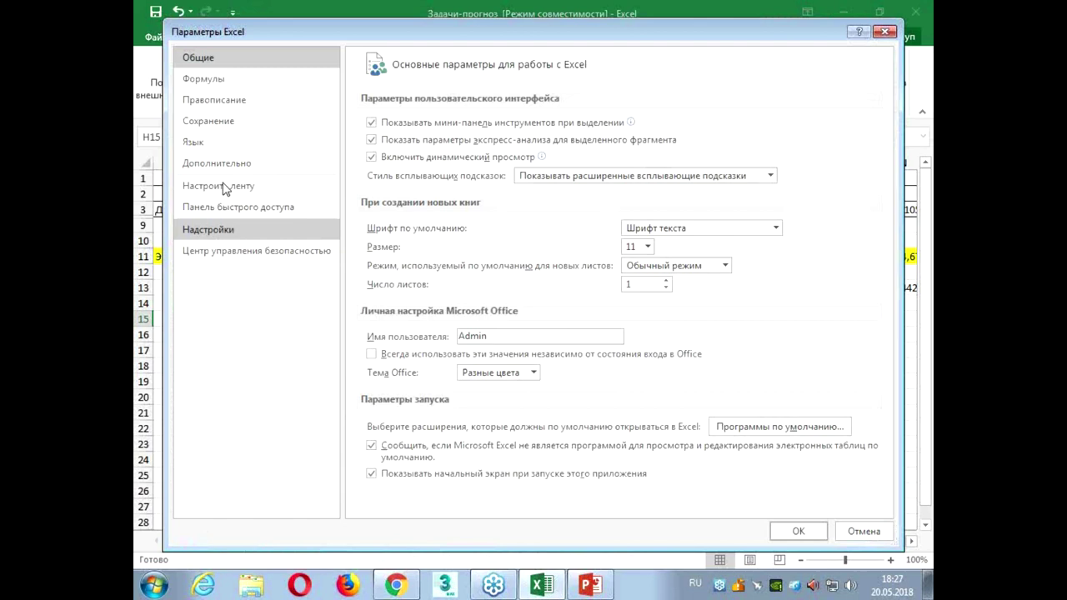
pyautogui.click(219, 233)
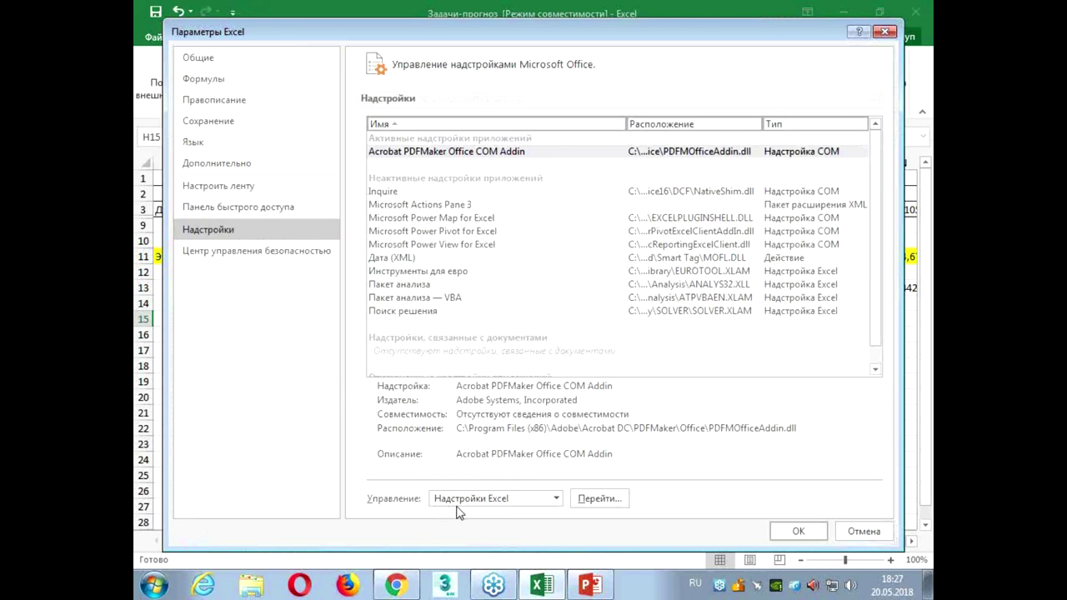
pyautogui.click(615, 500)
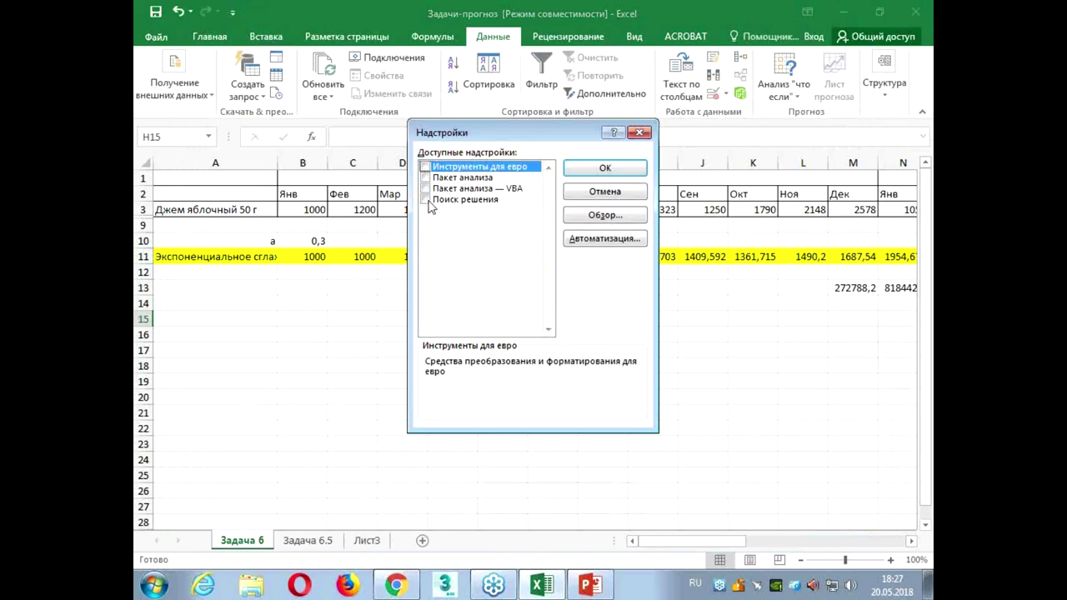
pyautogui.click(426, 200)
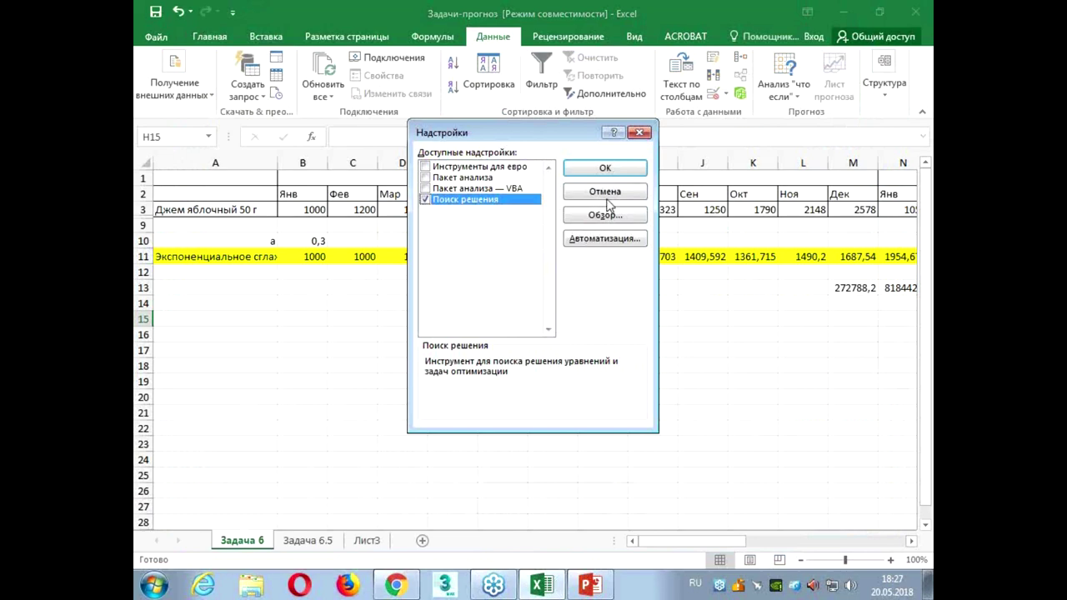
pyautogui.click(616, 171)
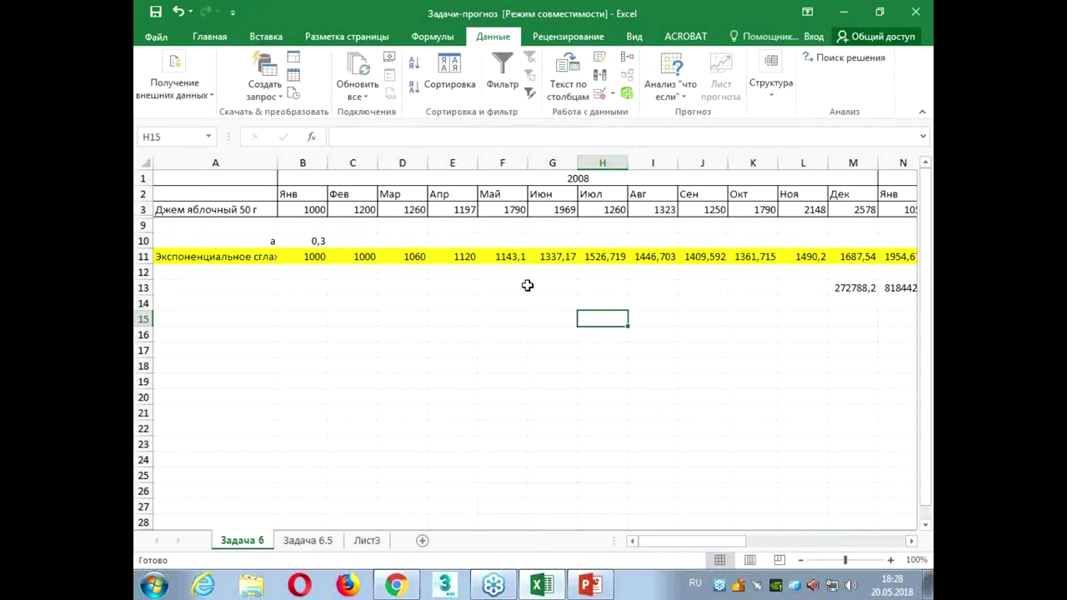
pyautogui.click(649, 302)
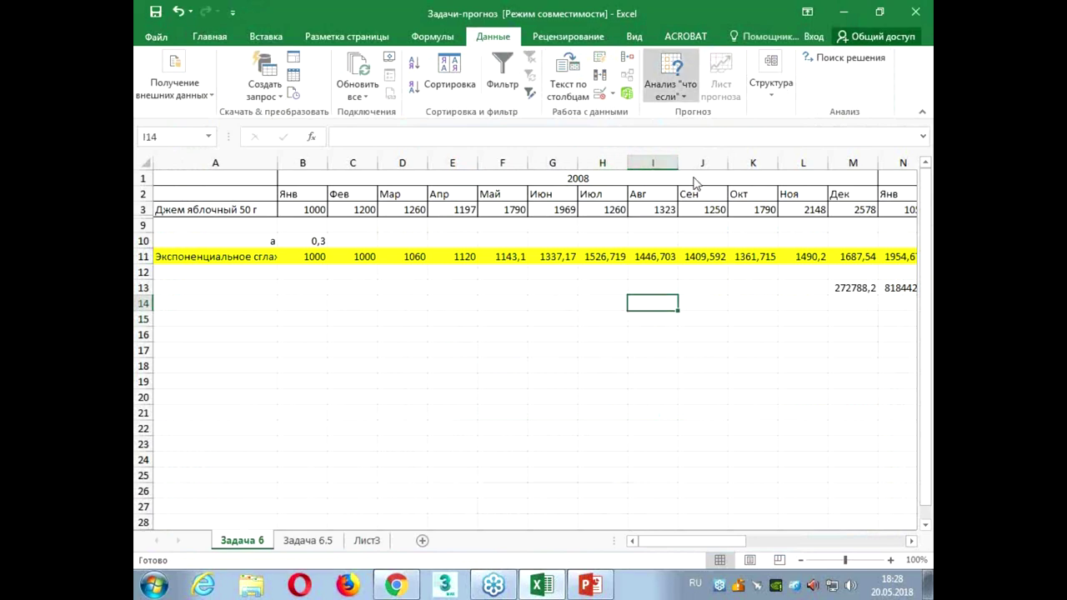
# Run Solver to minimise $M$13 by changing $B$10, lowering α to about 0,12
pyautogui.click(845, 58)
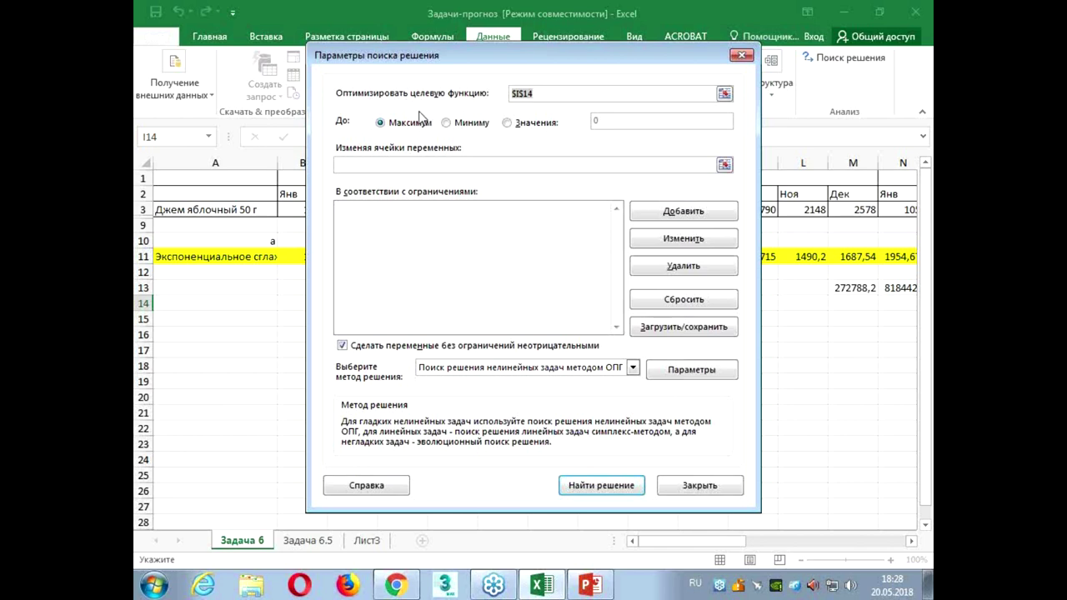
pyautogui.click(727, 95)
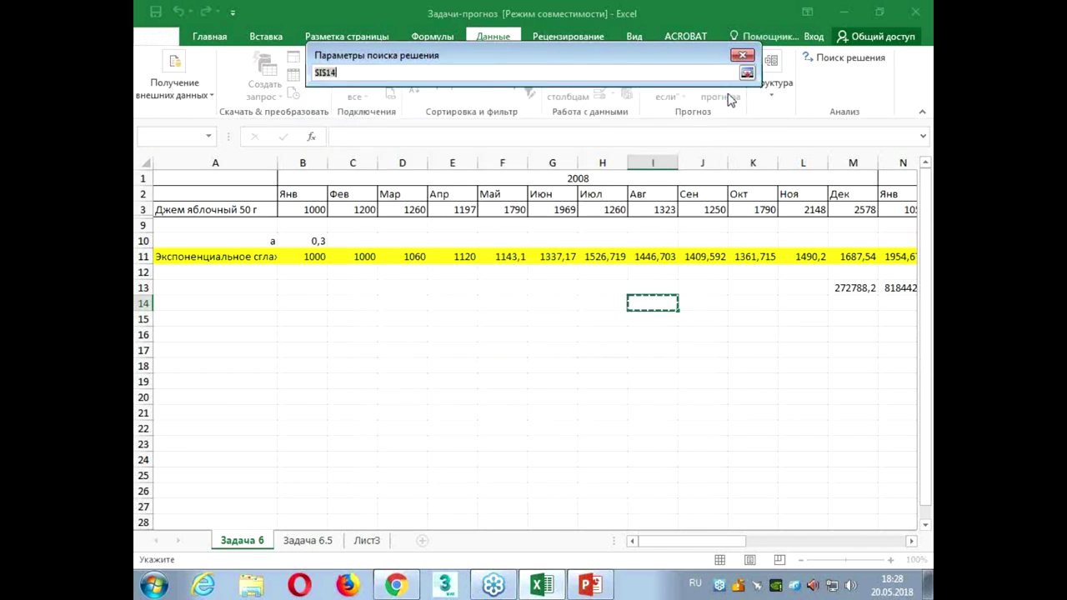
pyautogui.click(848, 289)
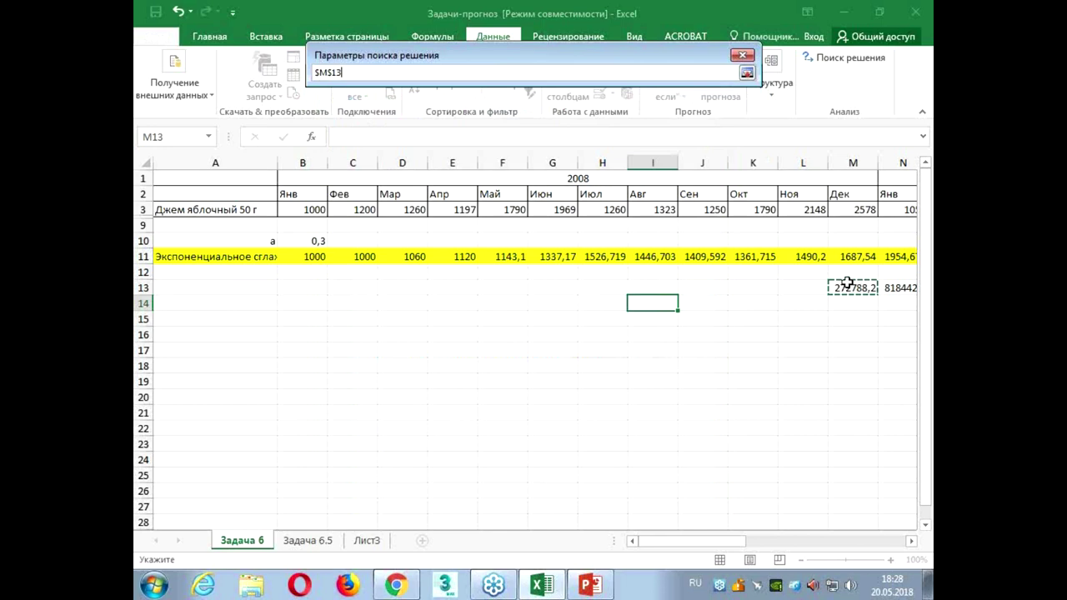
pyautogui.click(747, 73)
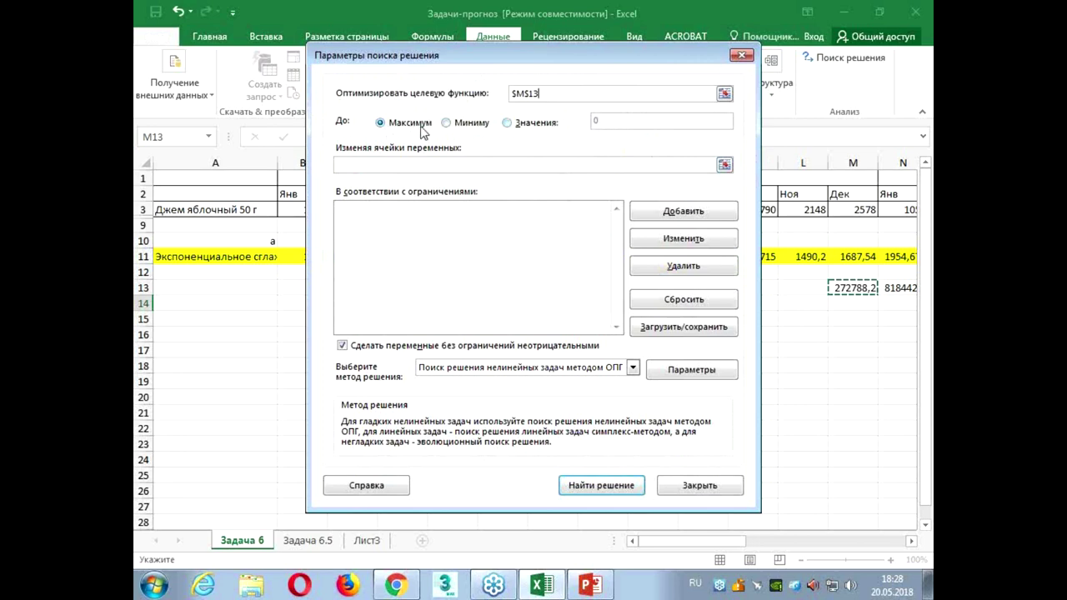
pyautogui.click(447, 125)
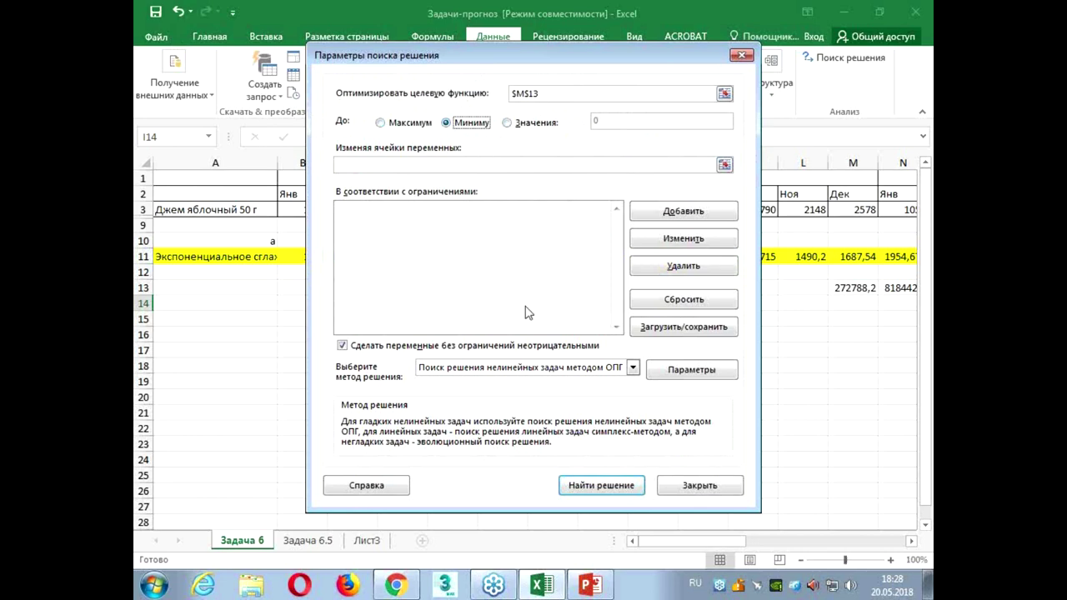
pyautogui.click(730, 166)
pyautogui.click(310, 241)
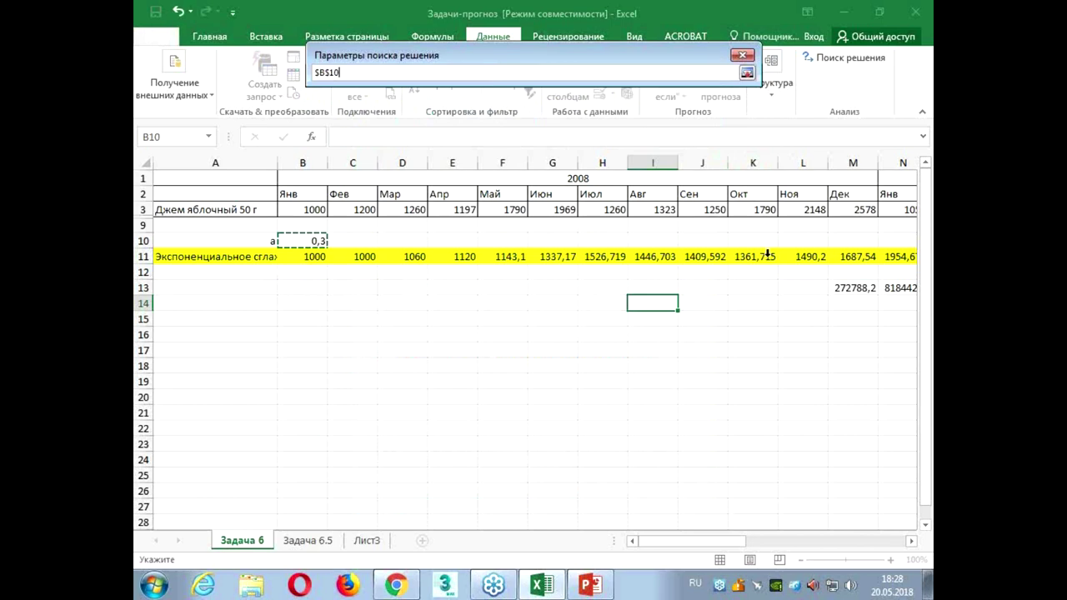
pyautogui.click(747, 74)
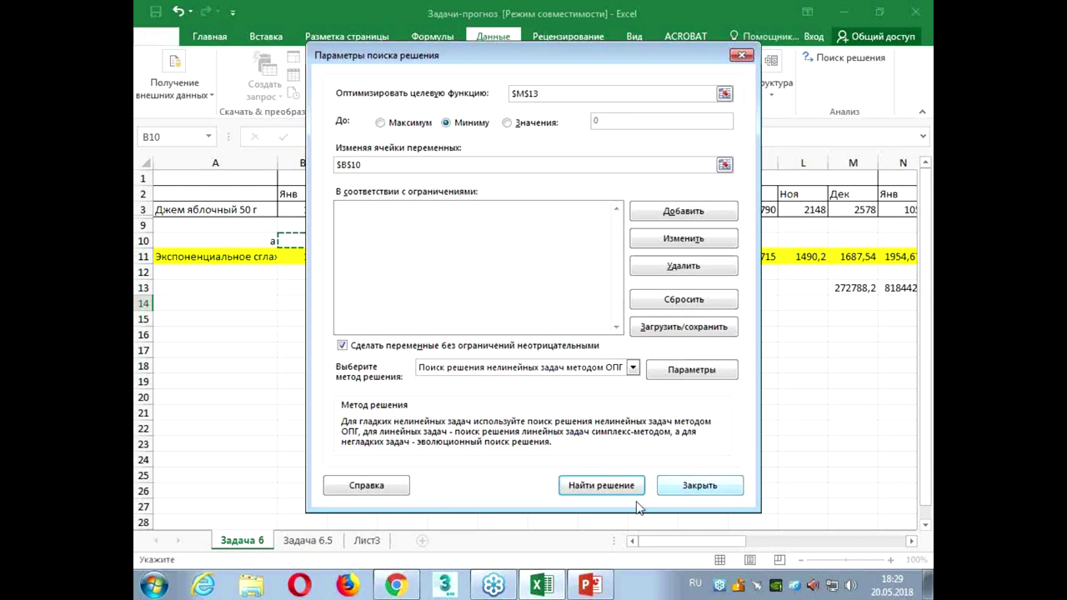
pyautogui.click(599, 492)
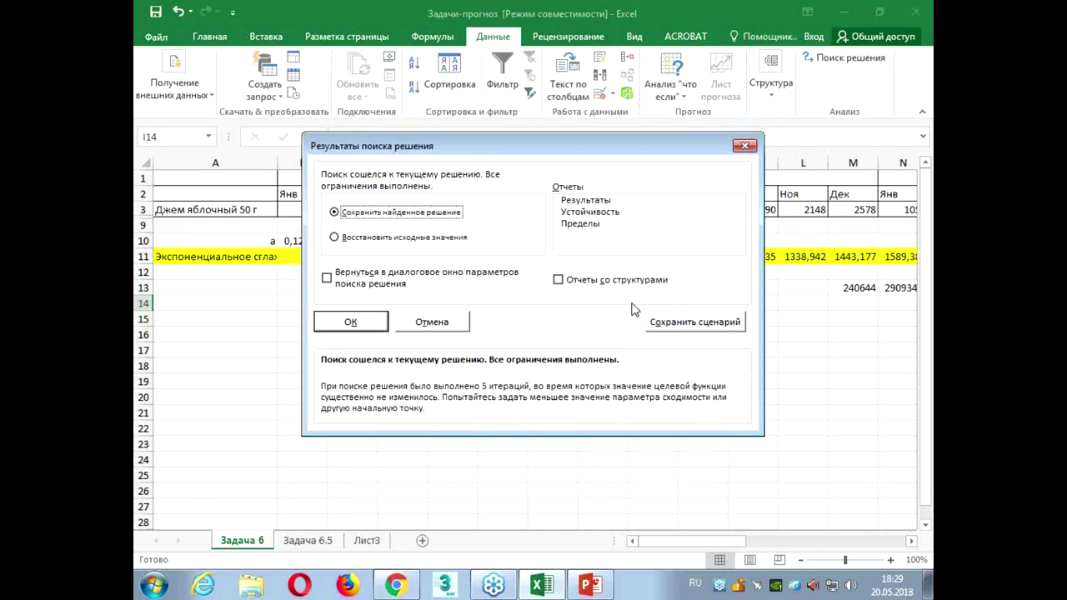
# Keep Solver's solution and verify α 0,128836 in B10 and MSE 240644 in M13
pyautogui.click(364, 324)
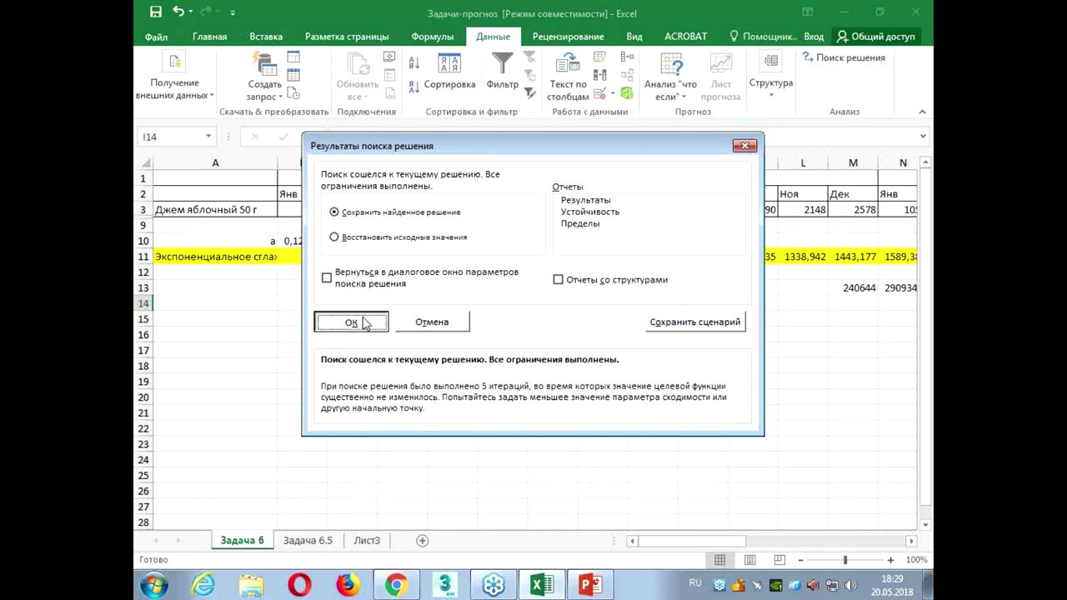
pyautogui.click(392, 350)
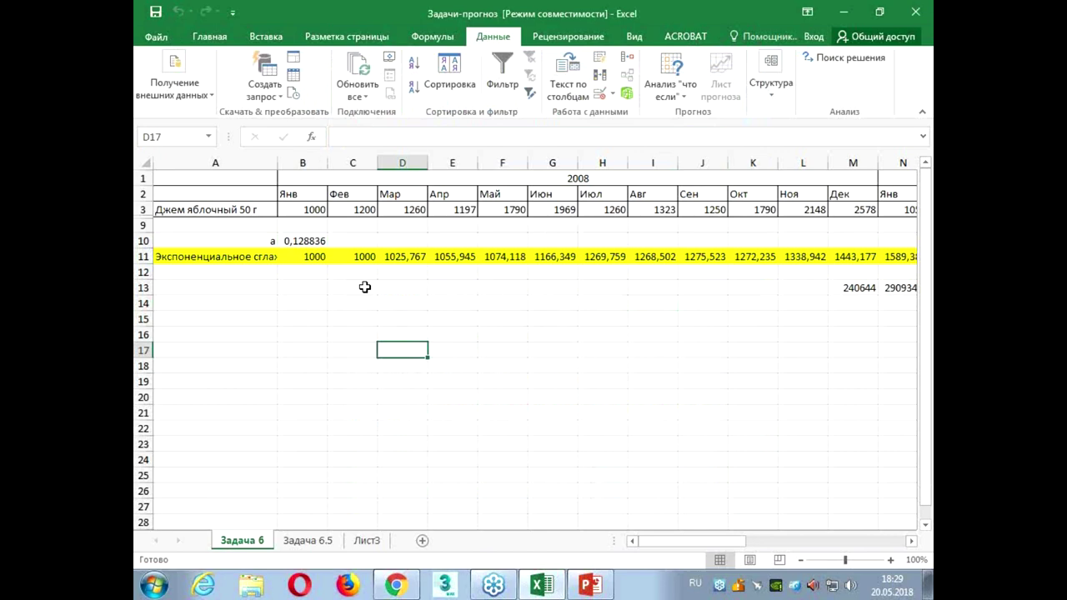
pyautogui.click(315, 242)
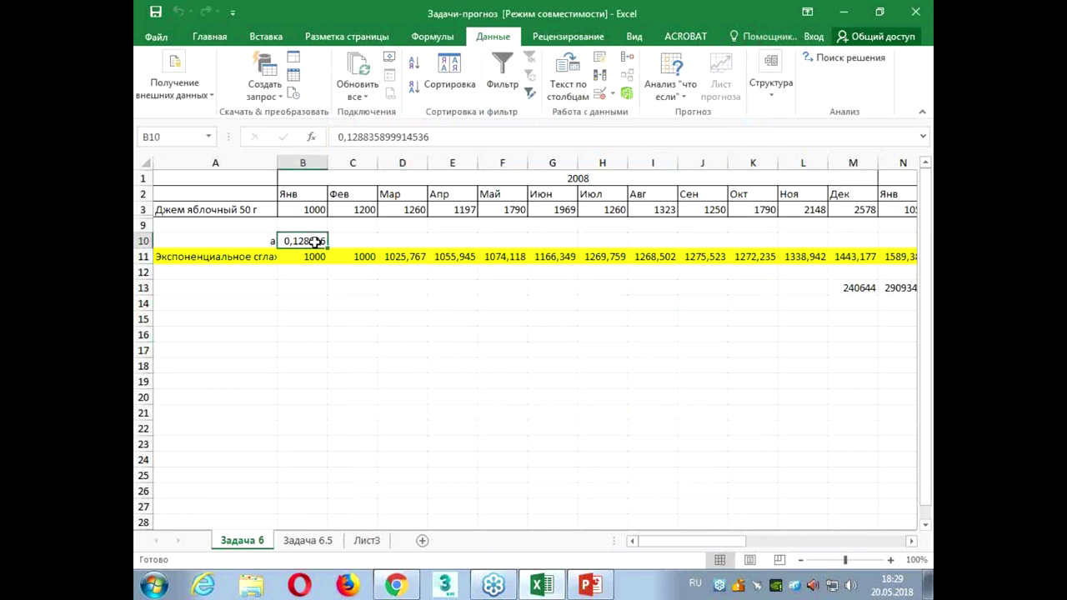
pyautogui.click(858, 290)
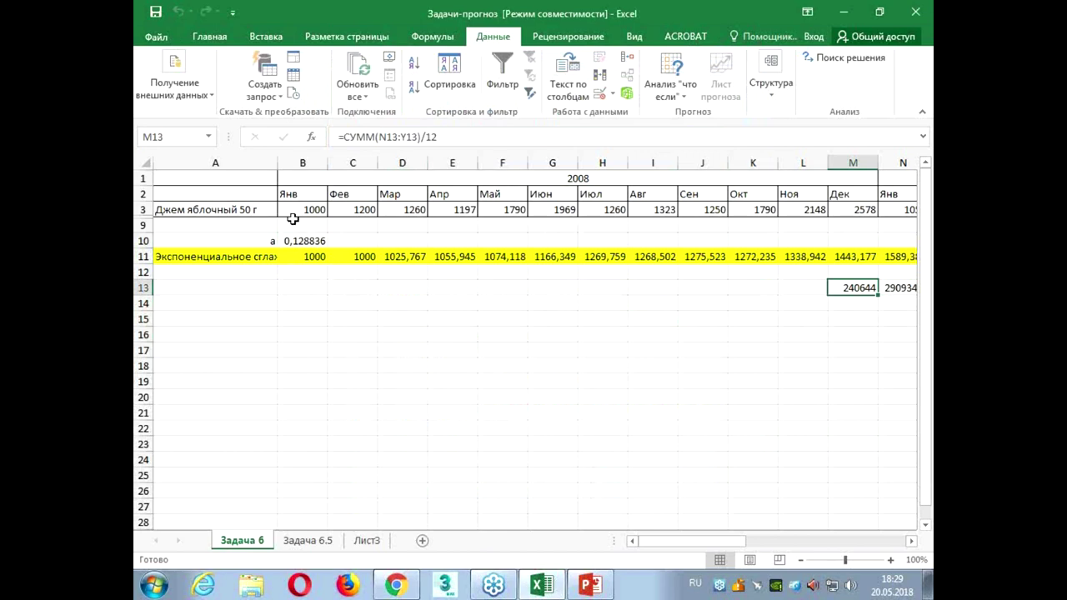
pyautogui.click(299, 241)
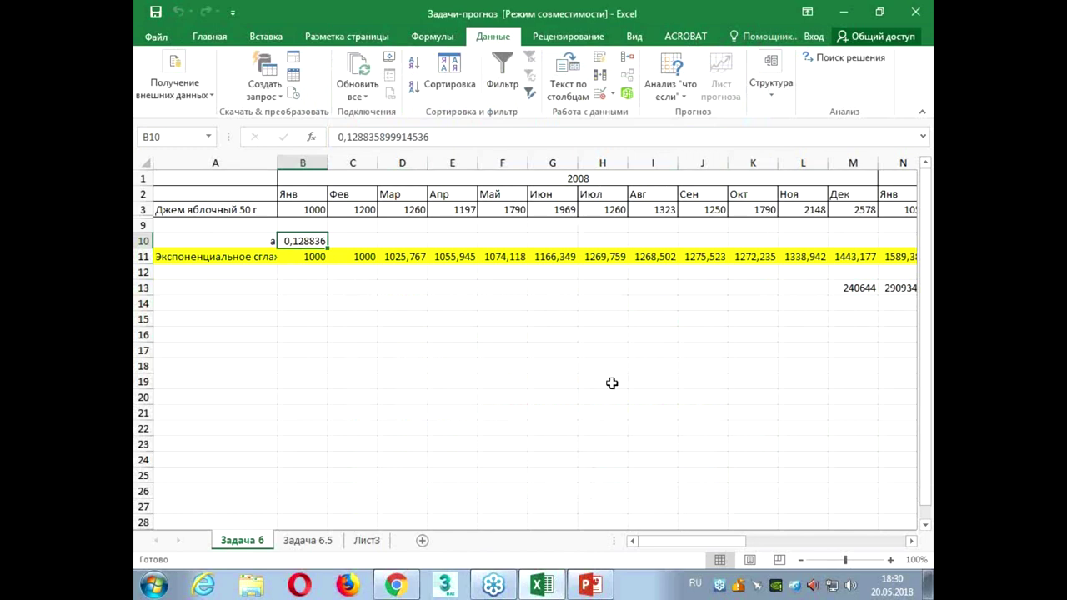
pyautogui.click(292, 223)
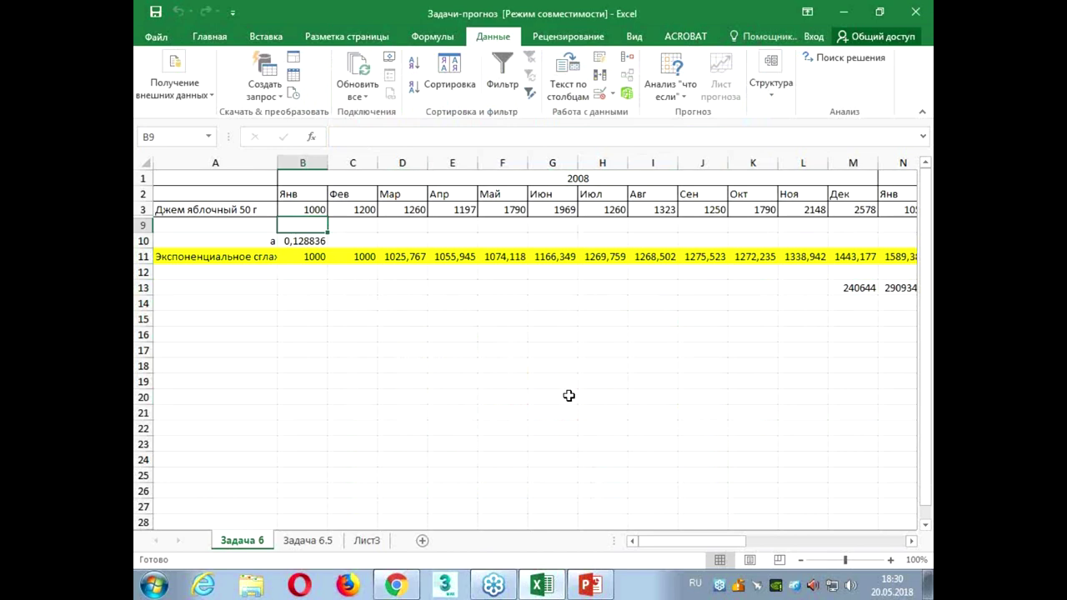
pyautogui.moveTo(292, 210)
pyautogui.mouseDown()
pyautogui.moveTo(907, 210)
pyautogui.moveTo(908, 220)
pyautogui.moveTo(893, 210)
pyautogui.mouseUp()
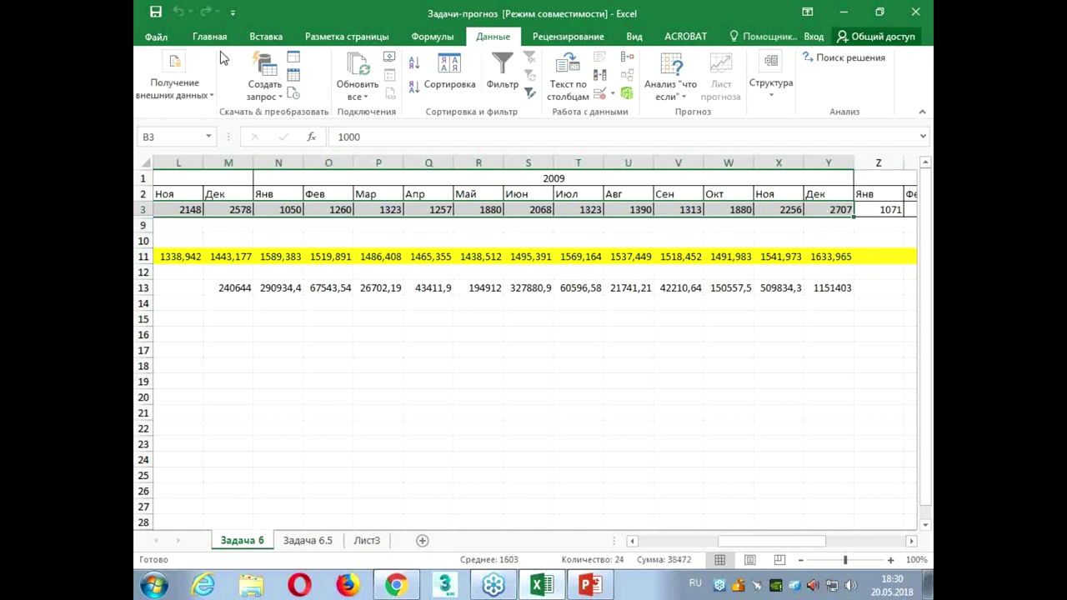
pyautogui.click(257, 39)
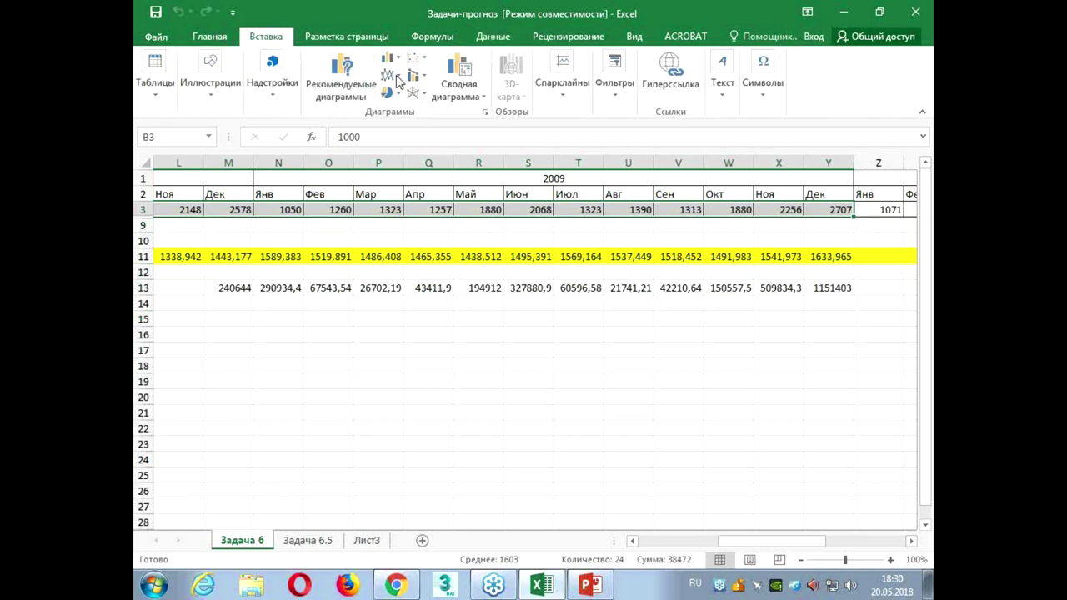
pyautogui.click(390, 79)
pyautogui.click(399, 123)
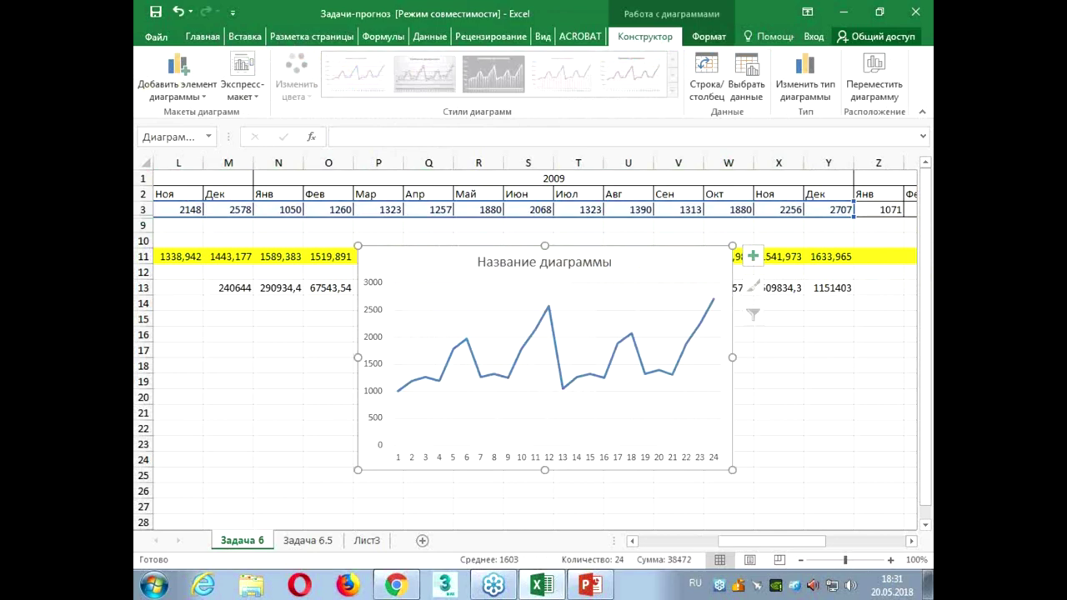
pyautogui.click(179, 14)
pyautogui.click(575, 443)
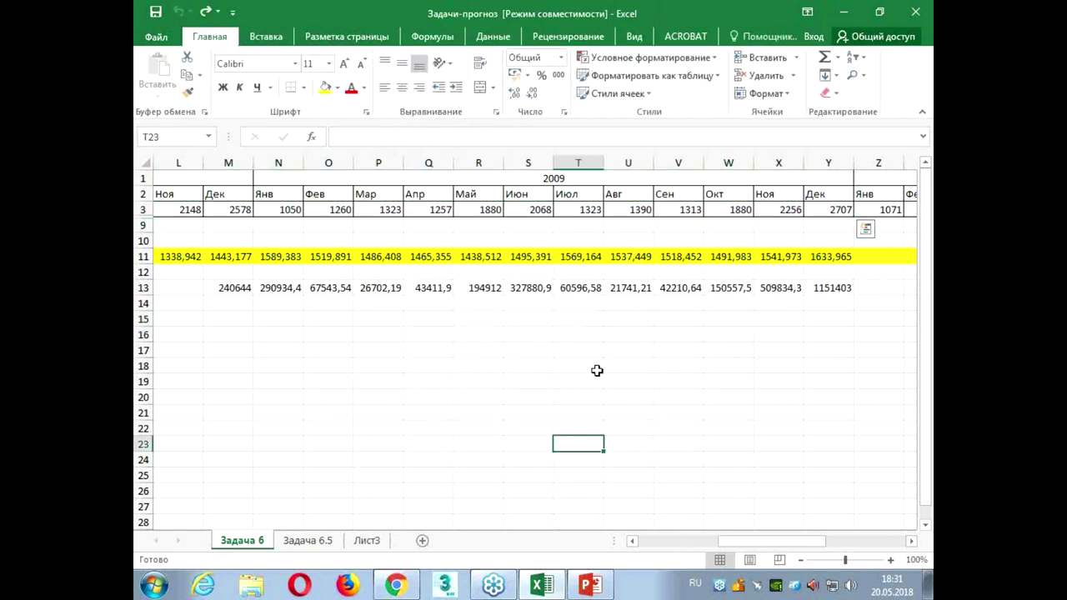
pyautogui.moveTo(590, 586)
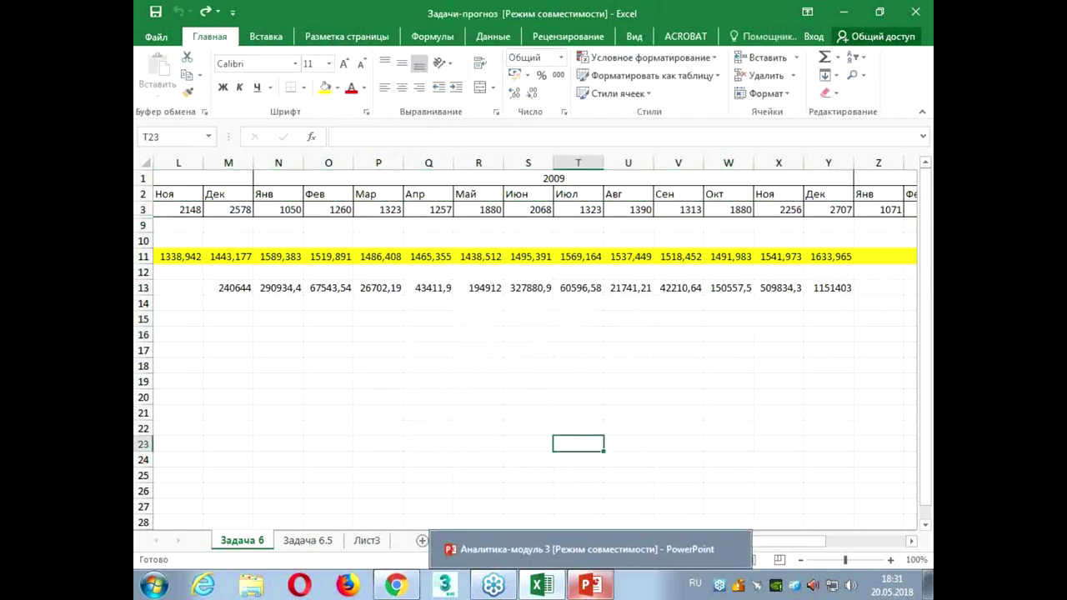
# Bring up the PowerPoint lecture deck and go to slide 40 on exponential smoothing
pyautogui.click(576, 552)
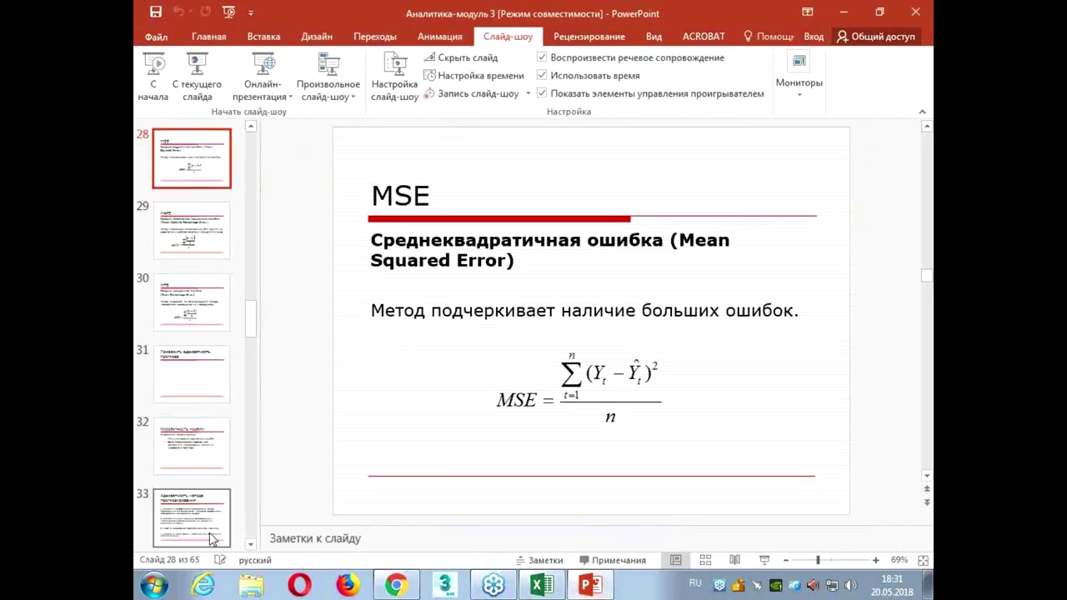
pyautogui.scroll(-3, 209, 533)
pyautogui.click(192, 434)
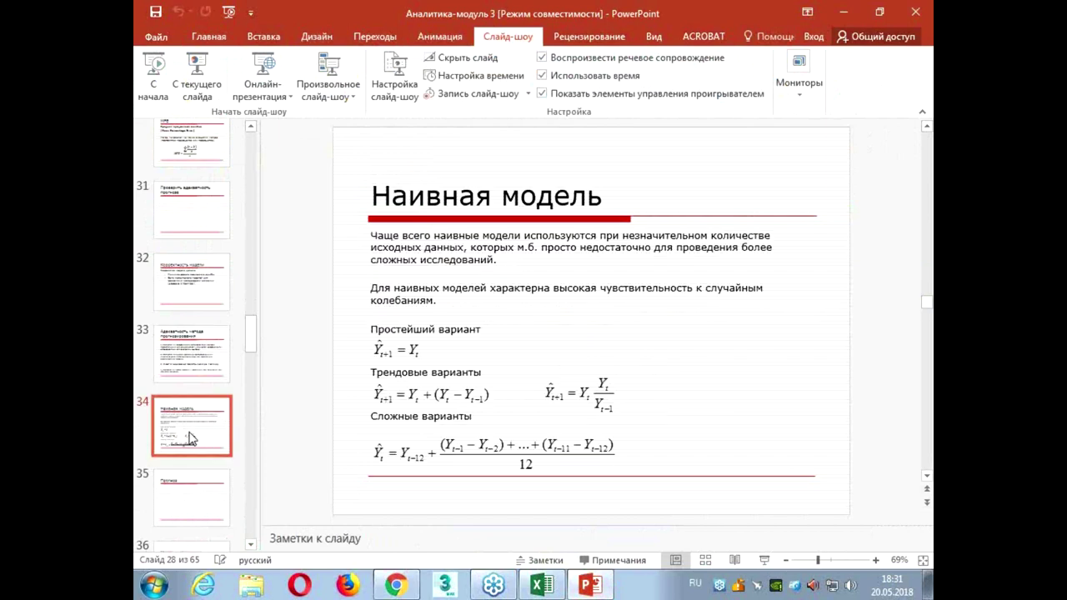
pyautogui.scroll(-5, 221, 435)
pyautogui.click(199, 372)
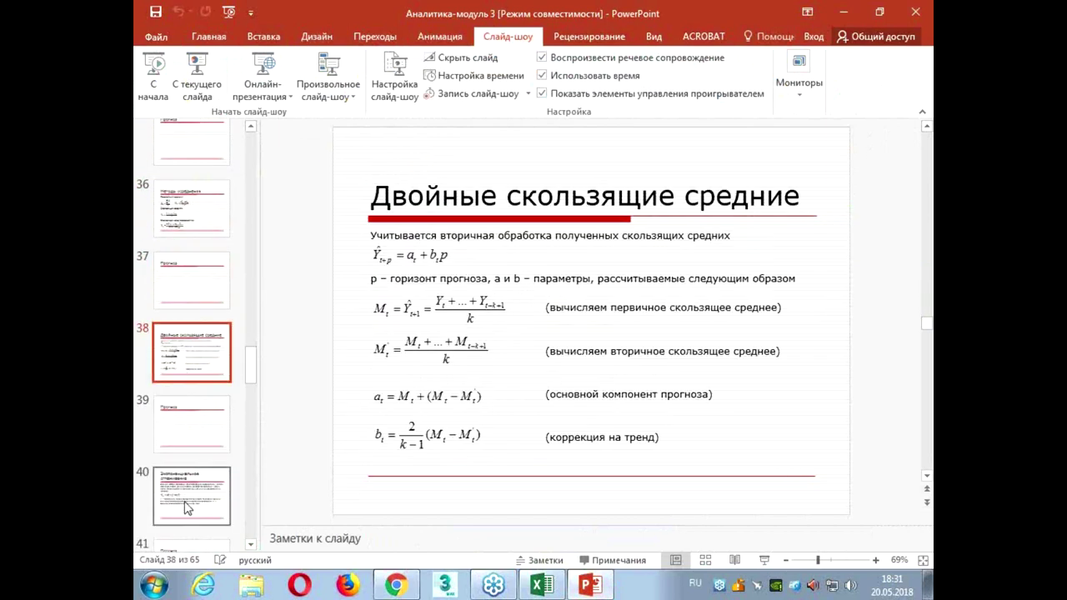
pyautogui.click(202, 500)
pyautogui.scroll(-3, 215, 501)
pyautogui.click(409, 370)
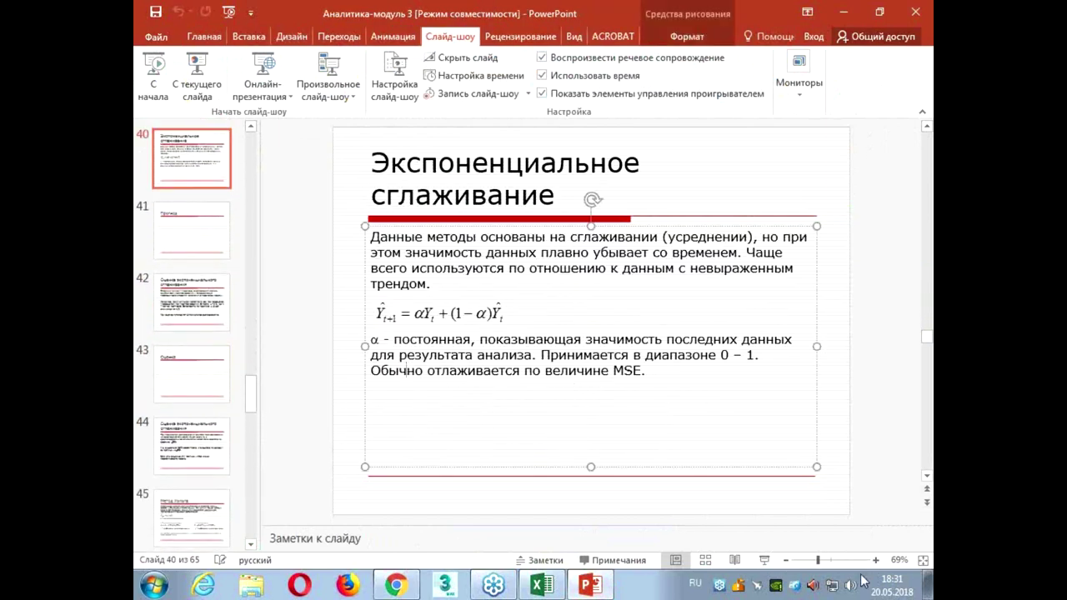
# Present from slide 40 through the Метод Хольта and Метод Винтерса slides, then exit to editing
pyautogui.click(765, 563)
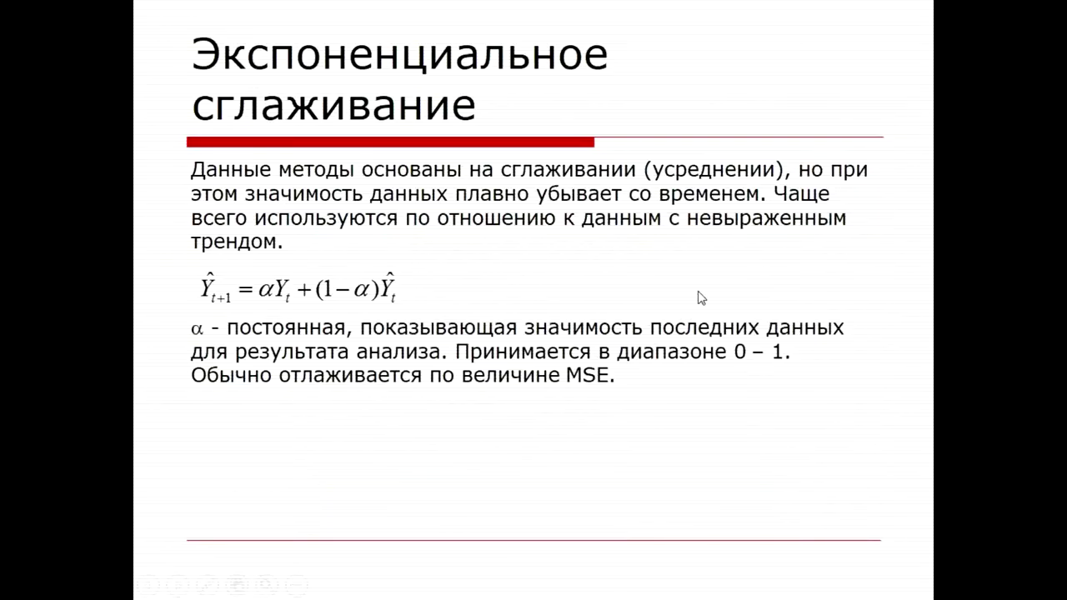
pyautogui.press('Right')
pyautogui.press('Right')
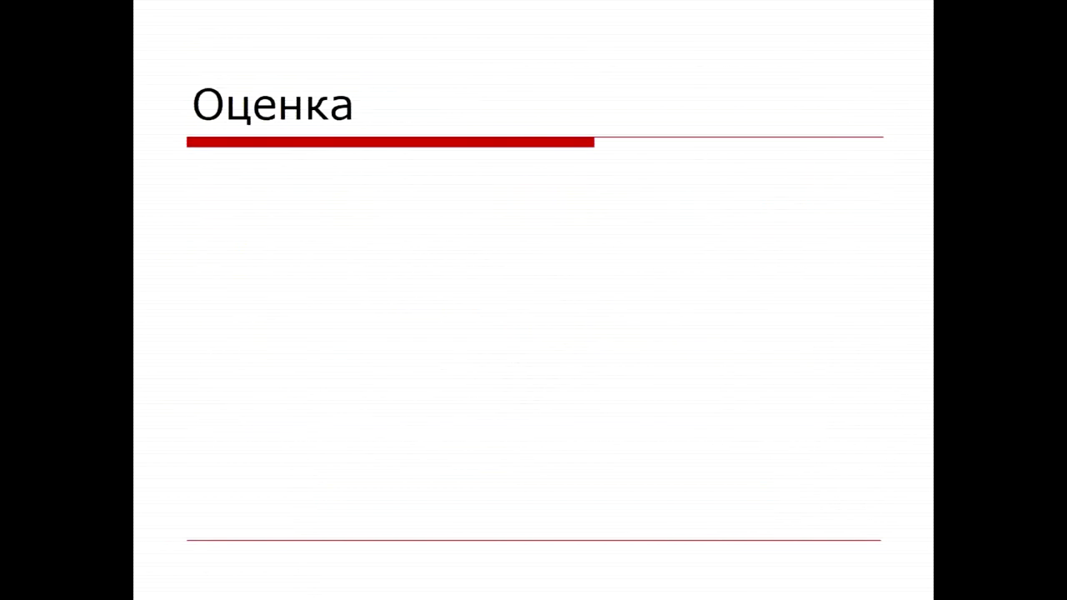
pyautogui.press('Right')
pyautogui.press('Right')
pyautogui.press('Left')
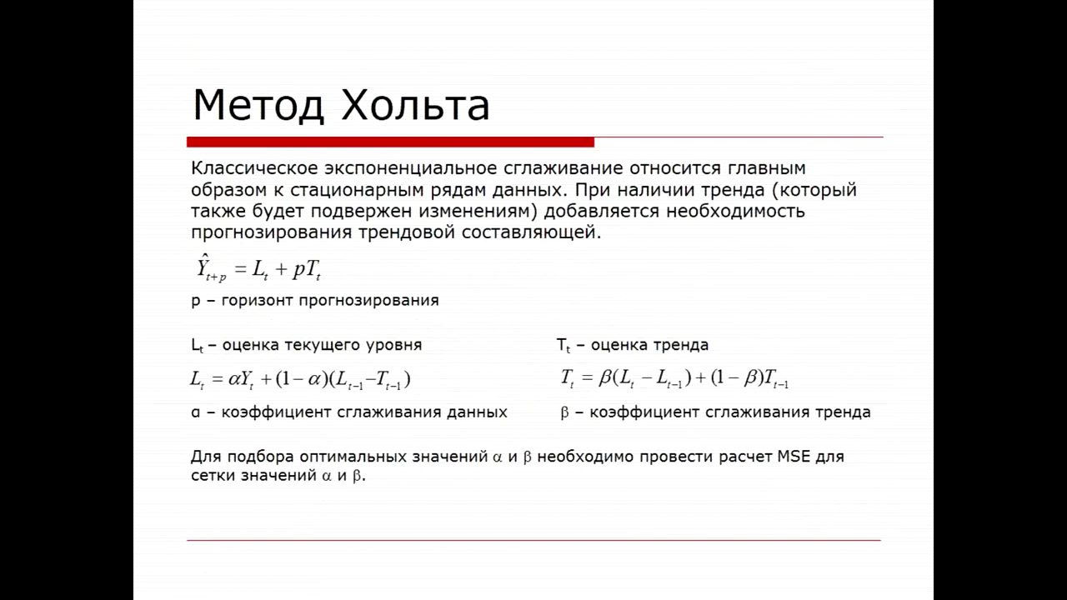
pyautogui.press('Right')
pyautogui.press('Right')
pyautogui.press('Right')
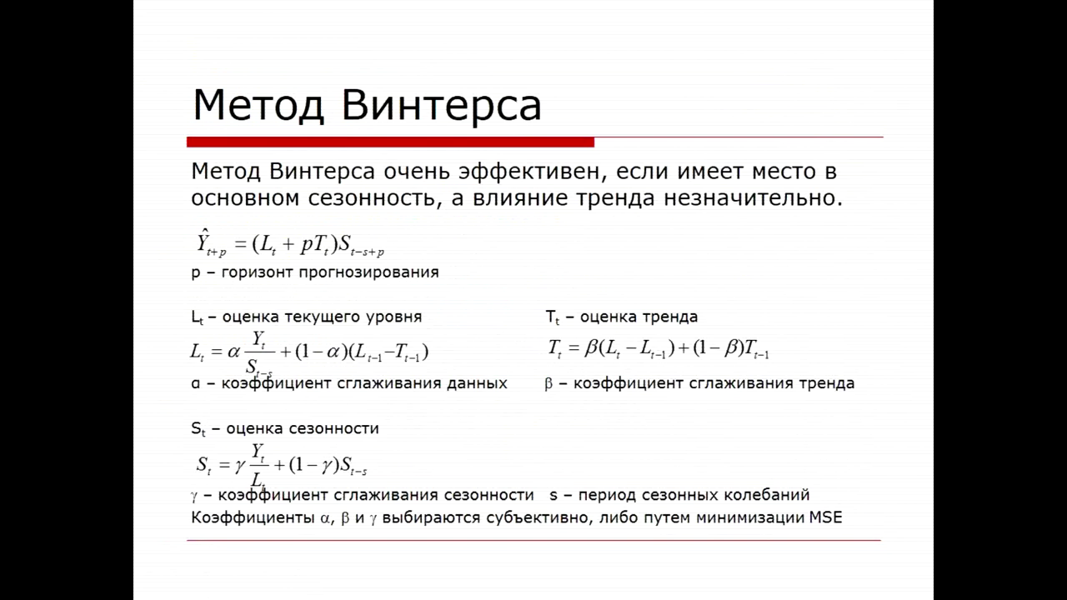
pyautogui.press('Escape')
pyautogui.press('Up')
pyautogui.press('Up')
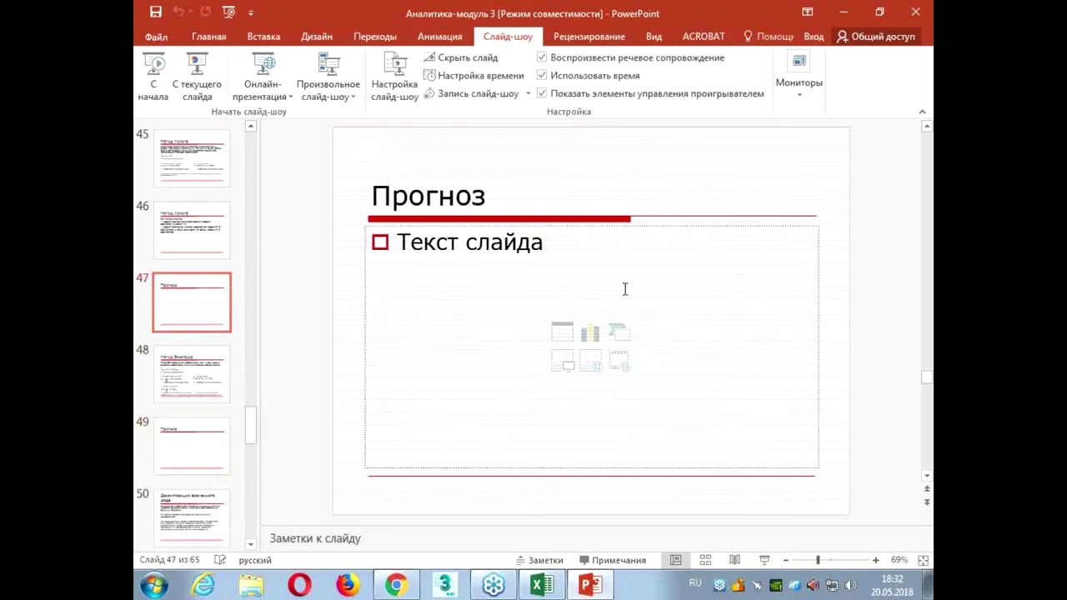
# Present slide 45, Метод Хольта, full screen, then exit and return to the forecasting workbook
pyautogui.press('Up')
pyautogui.press('Up')
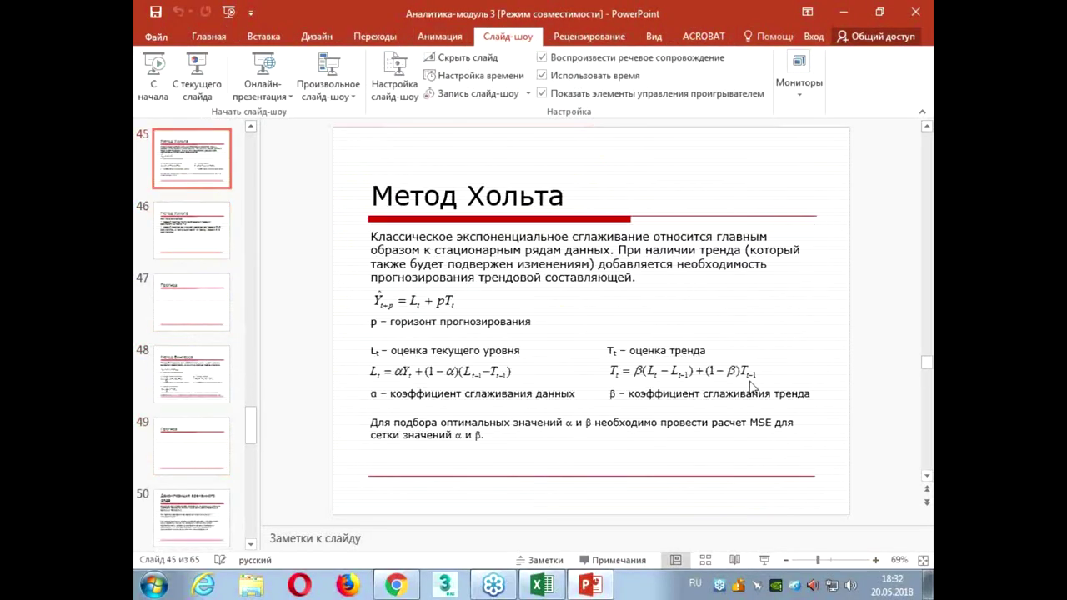
pyautogui.click(764, 560)
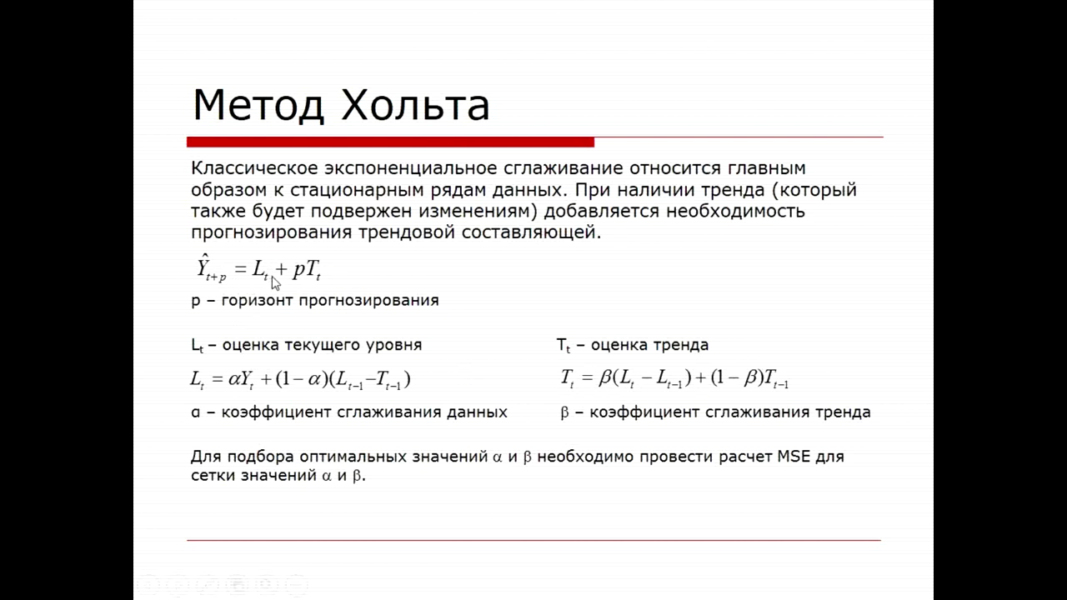
pyautogui.press('Escape')
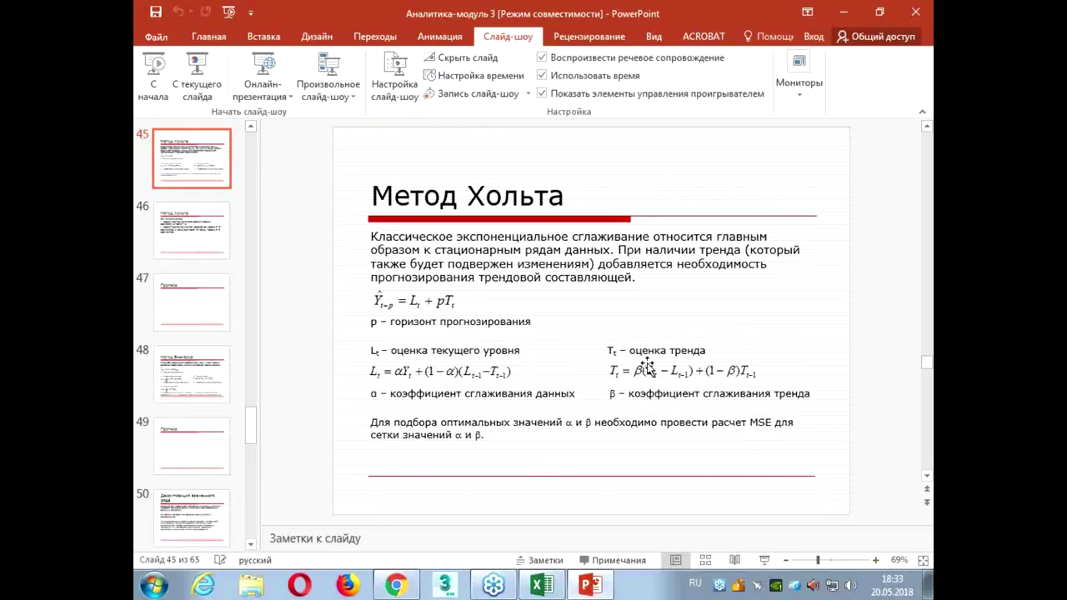
pyautogui.click(541, 585)
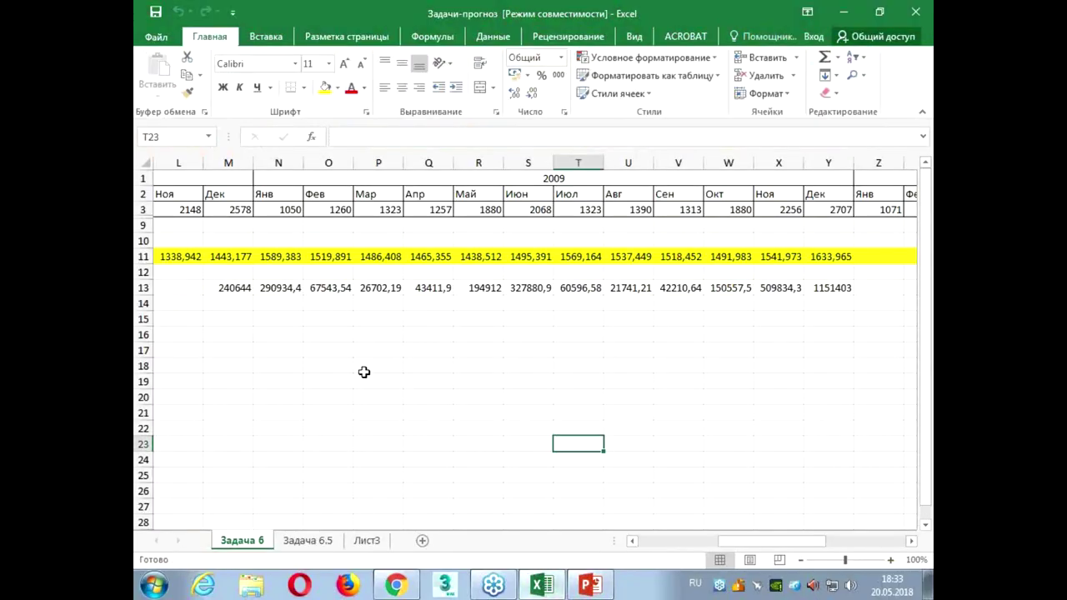
# Enter the heading 'Метод Хольта' in cell A18
pyautogui.moveTo(279, 366); pyautogui.dragTo(137, 382)
pyautogui.click(220, 329)
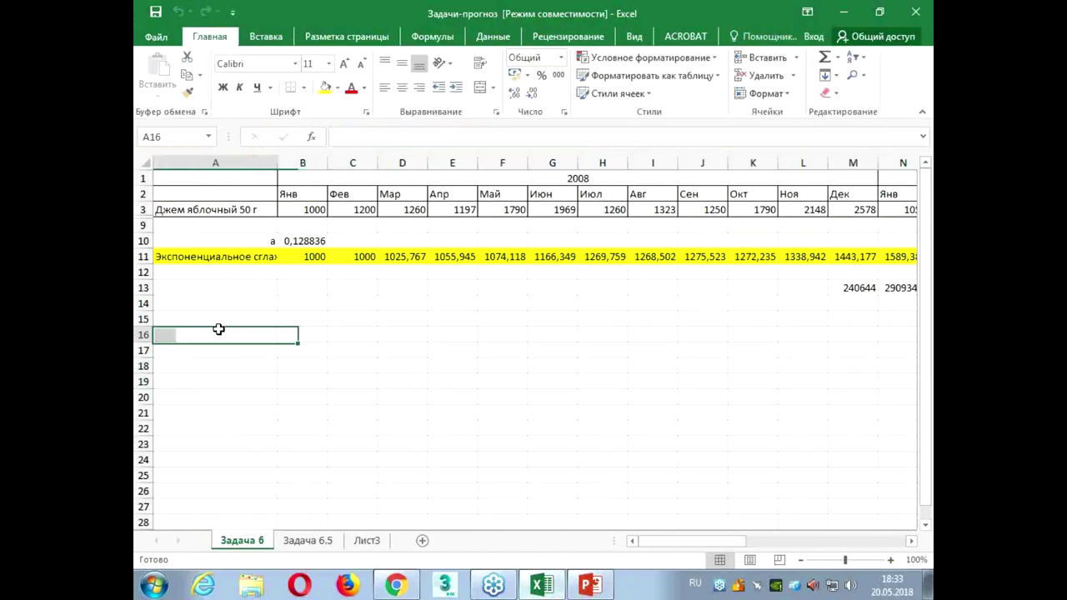
pyautogui.write('Мето')
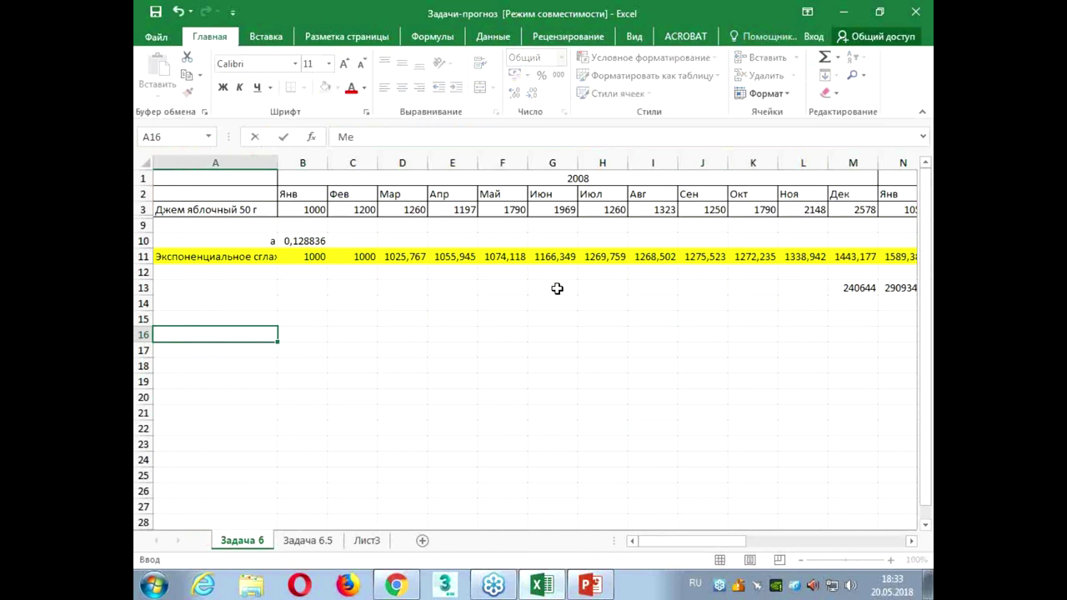
pyautogui.press('Escape')
pyautogui.press('Down')
pyautogui.press('Down')
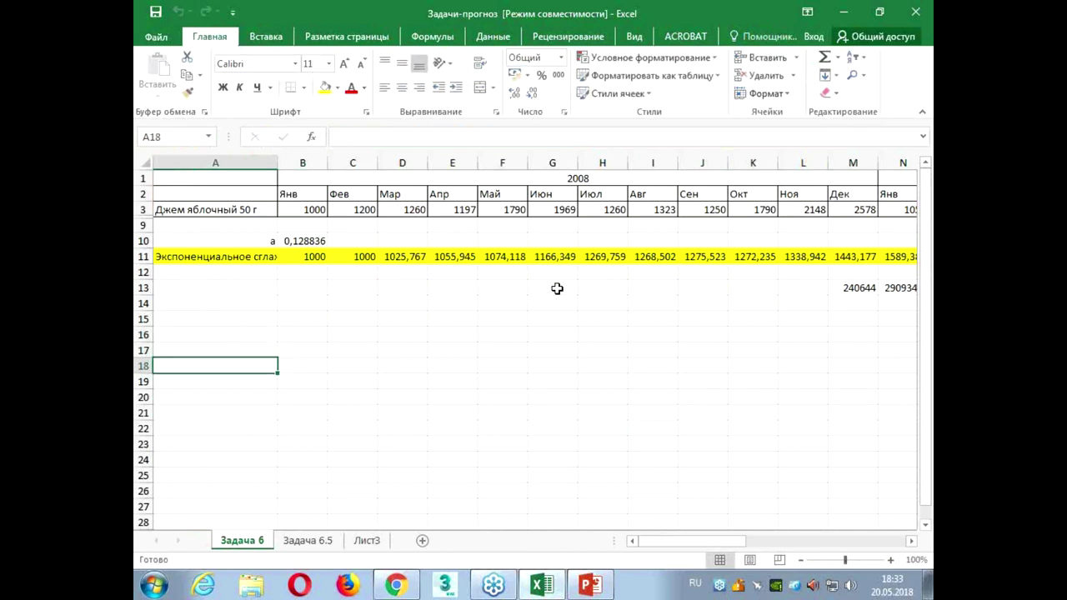
pyautogui.write('Мето')
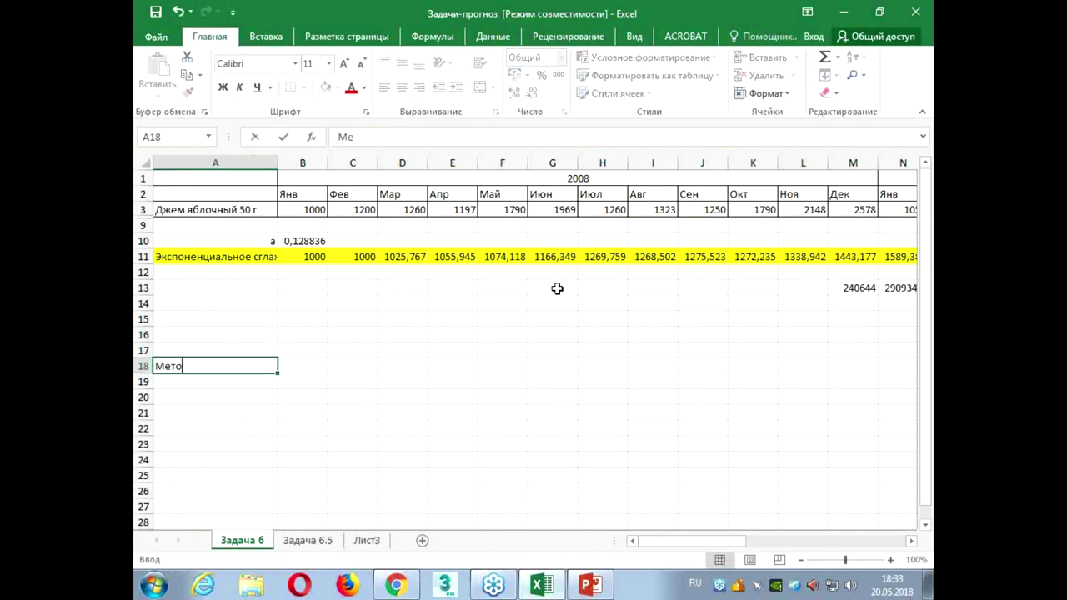
pyautogui.write('д Хольта')
pyautogui.press('Return')
# Enter the parameter labels a, b, L and T in cells A14 to A17
pyautogui.press('Up')
pyautogui.press('Up')
pyautogui.press('Up')
pyautogui.press('Up')
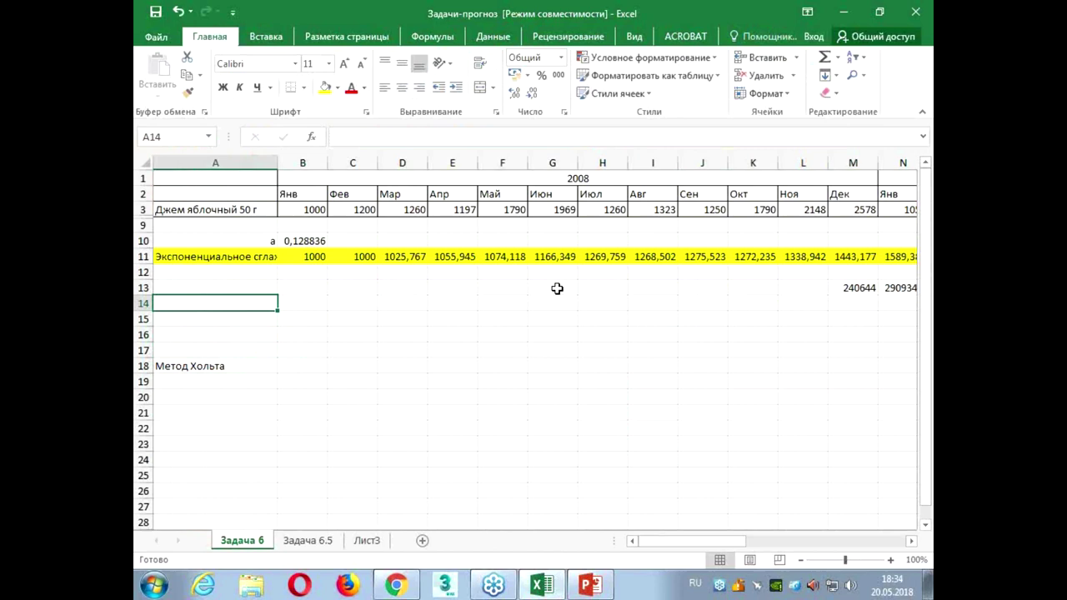
pyautogui.write('ф')
pyautogui.press('Return')
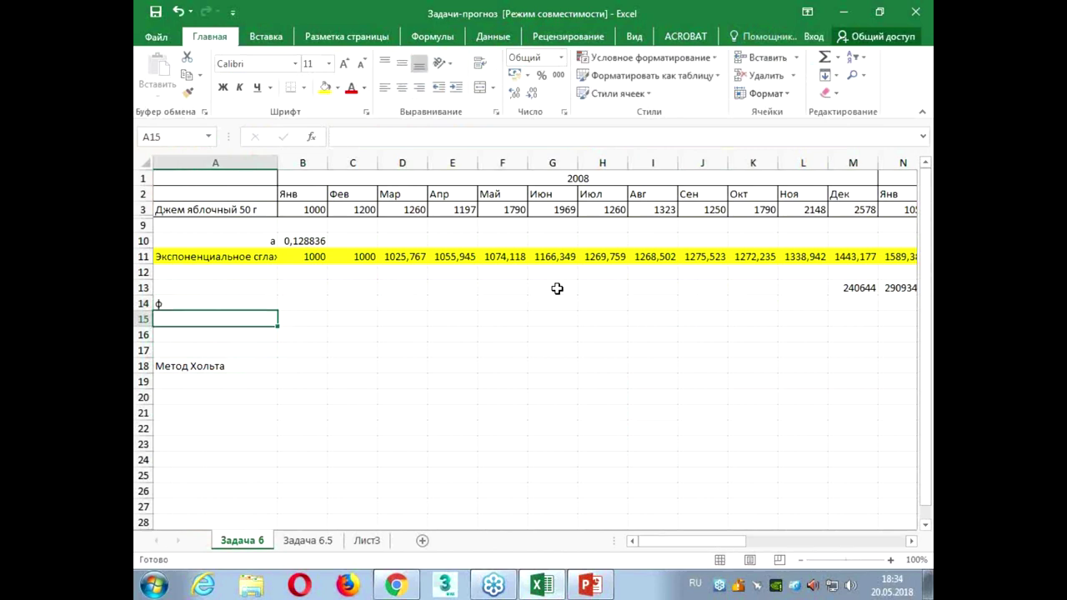
pyautogui.press('Up')
pyautogui.press('BackSpace')
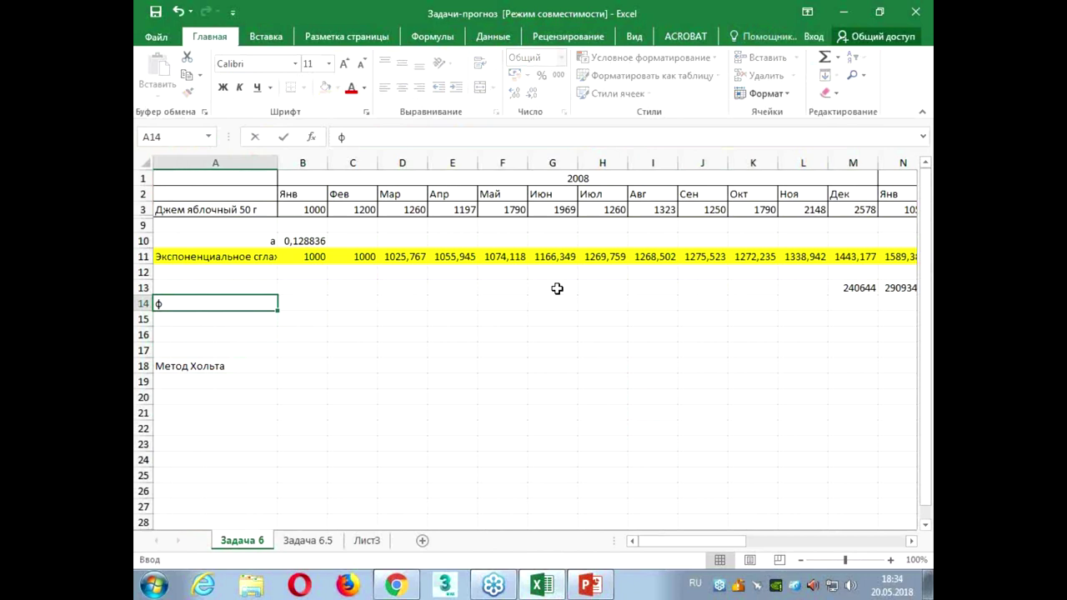
pyautogui.write('а')
pyautogui.press('Return')
pyautogui.hotkey('alt', 'shift')
pyautogui.write('b')
pyautogui.press('Return')
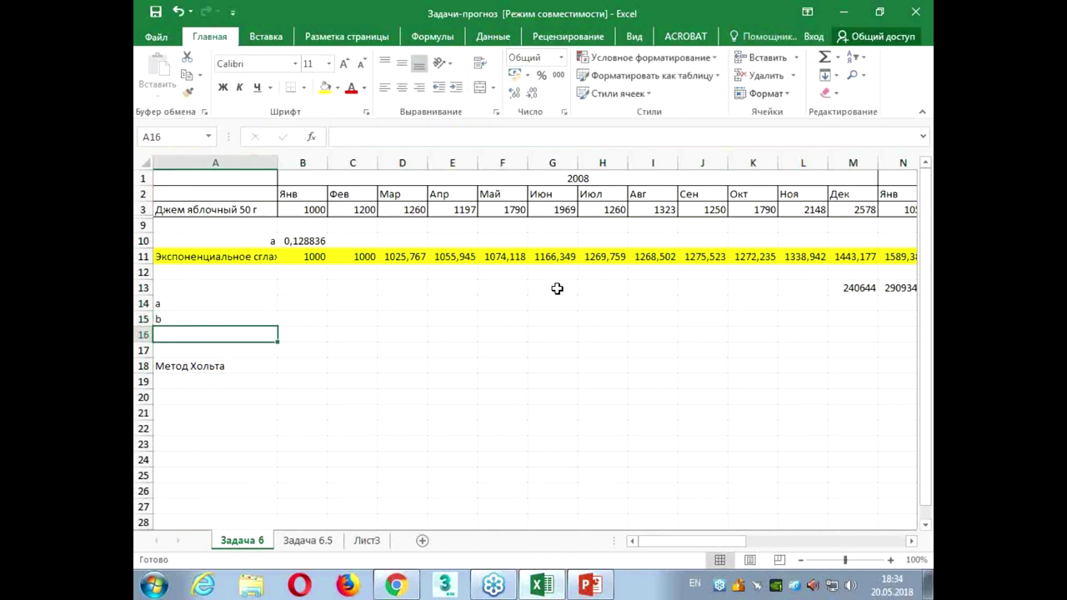
pyautogui.write('L')
pyautogui.press('Return')
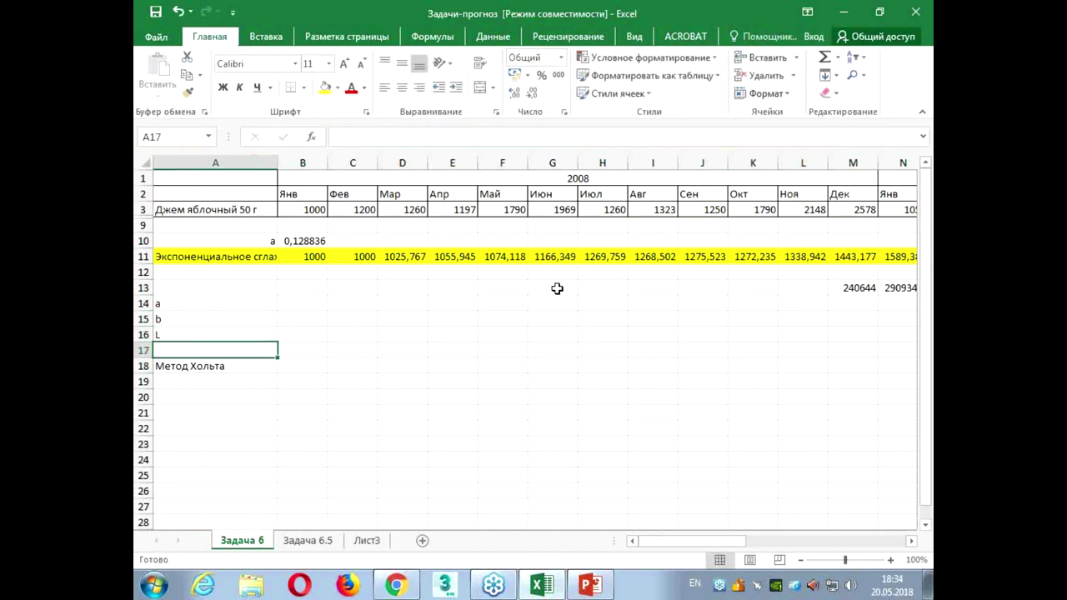
pyautogui.write('T')
pyautogui.press('Return')
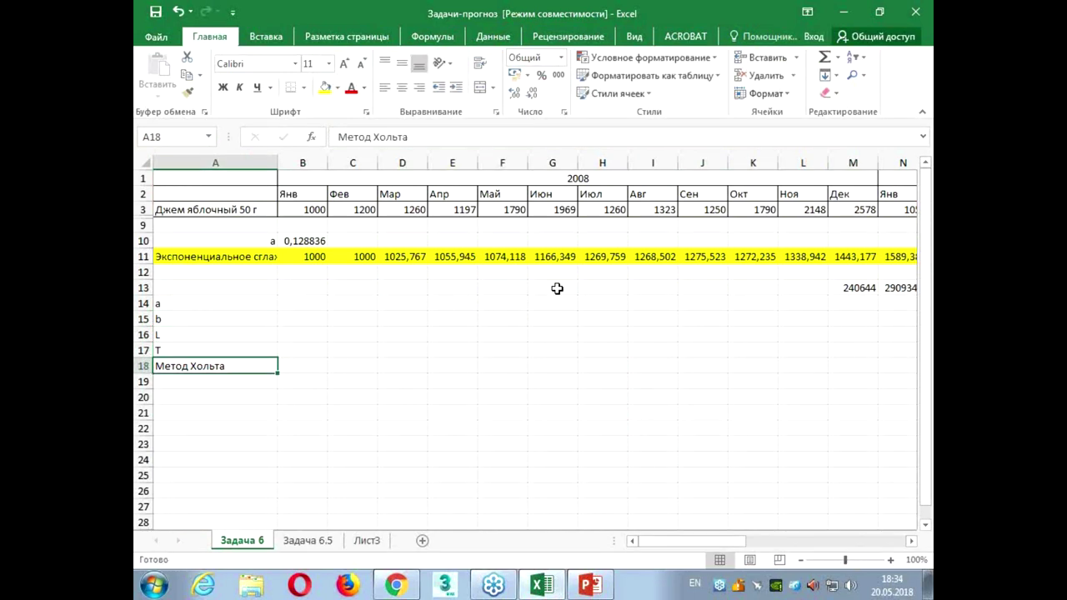
# Right-align the labels in A14:A17 and enter 0,3 for a and b in B14 and B15
pyautogui.moveTo(214, 305); pyautogui.dragTo(214, 354)
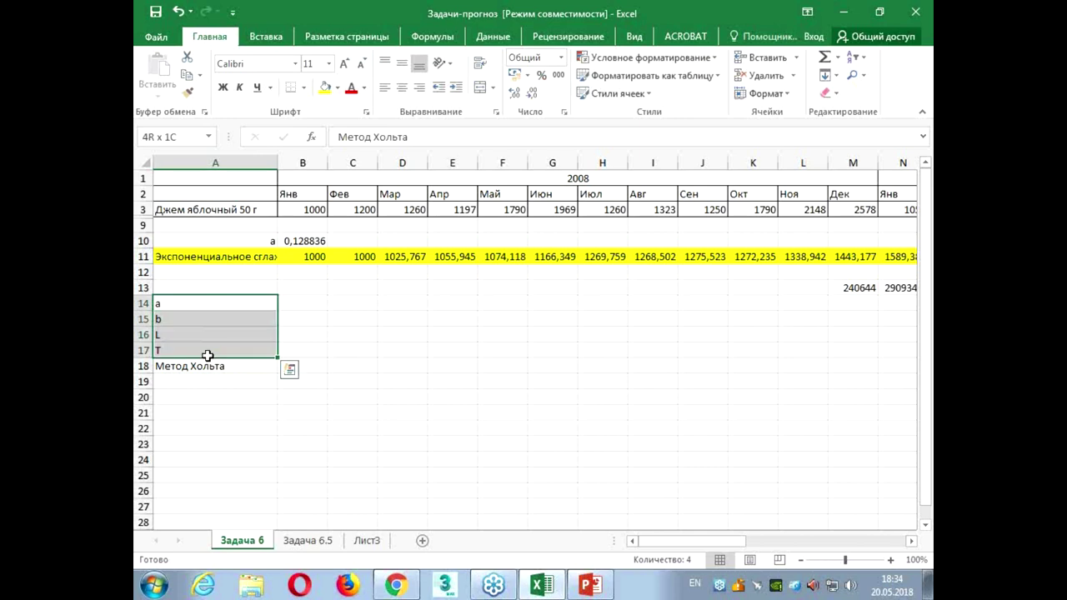
pyautogui.click(418, 86)
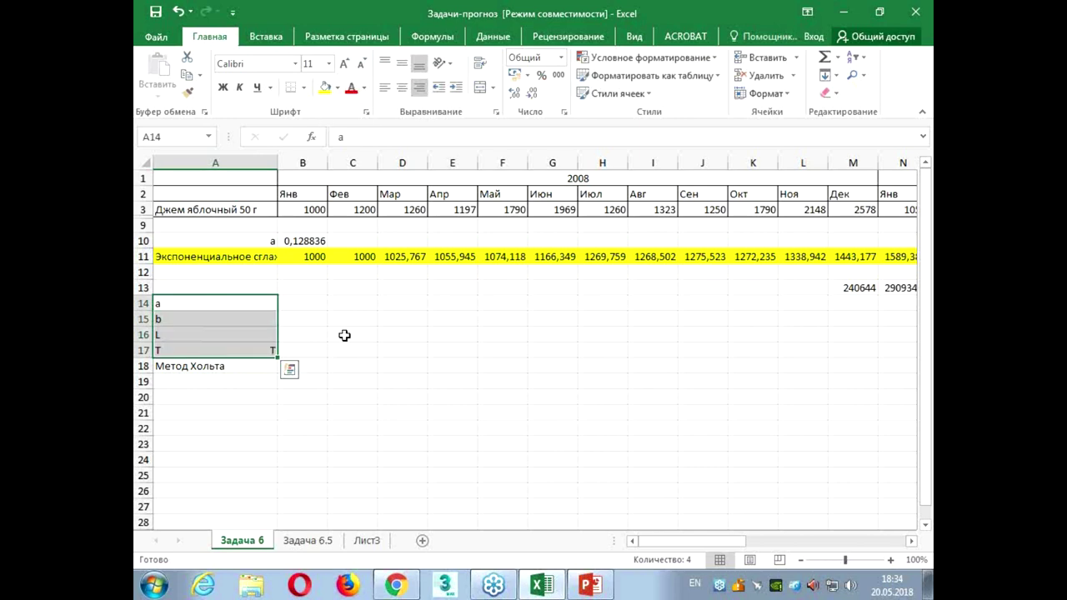
pyautogui.click(294, 307)
pyautogui.write('0,3')
pyautogui.press('Return')
pyautogui.write('0,')
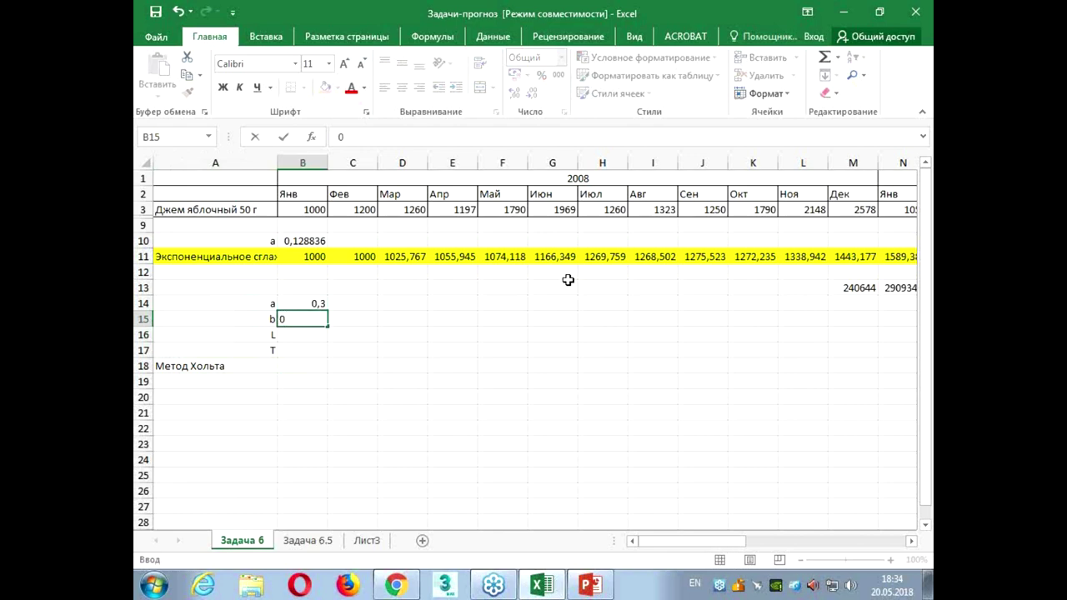
pyautogui.write('3')
pyautogui.press('Return')
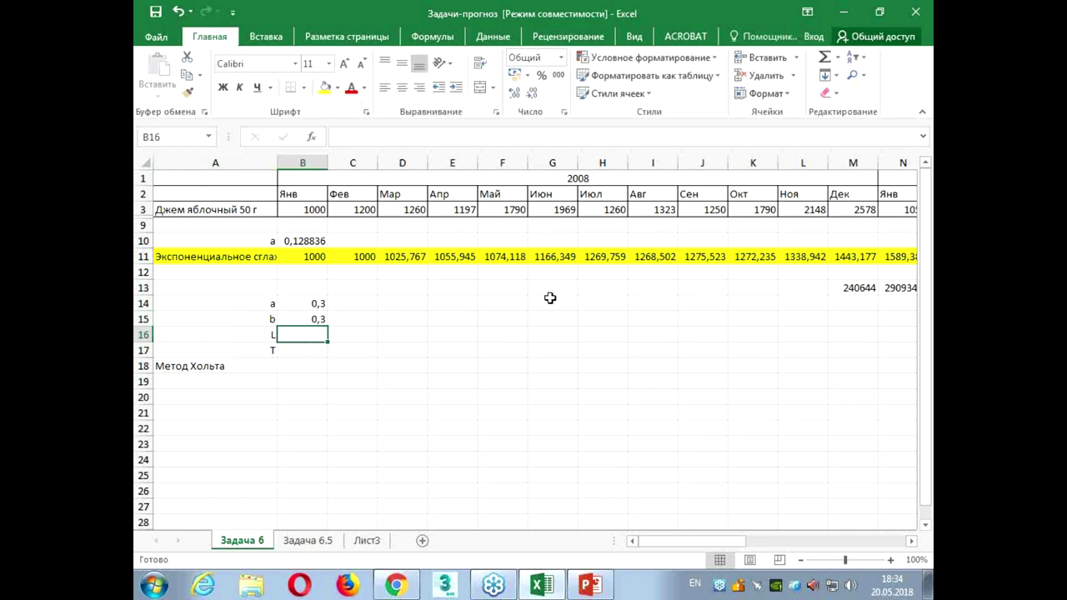
pyautogui.press('Down')
pyautogui.press('Down')
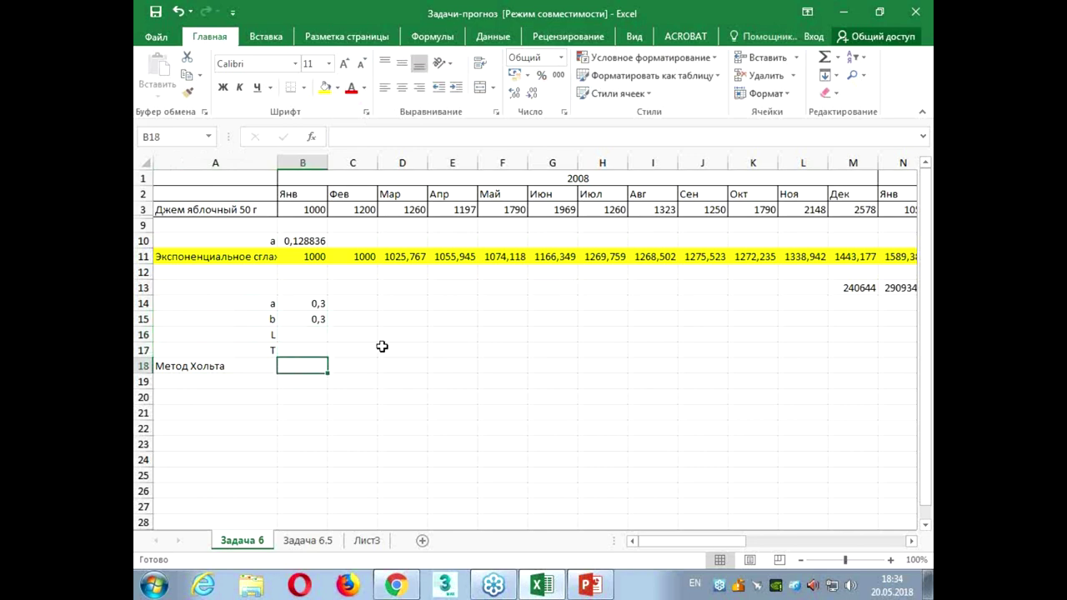
pyautogui.click(142, 366)
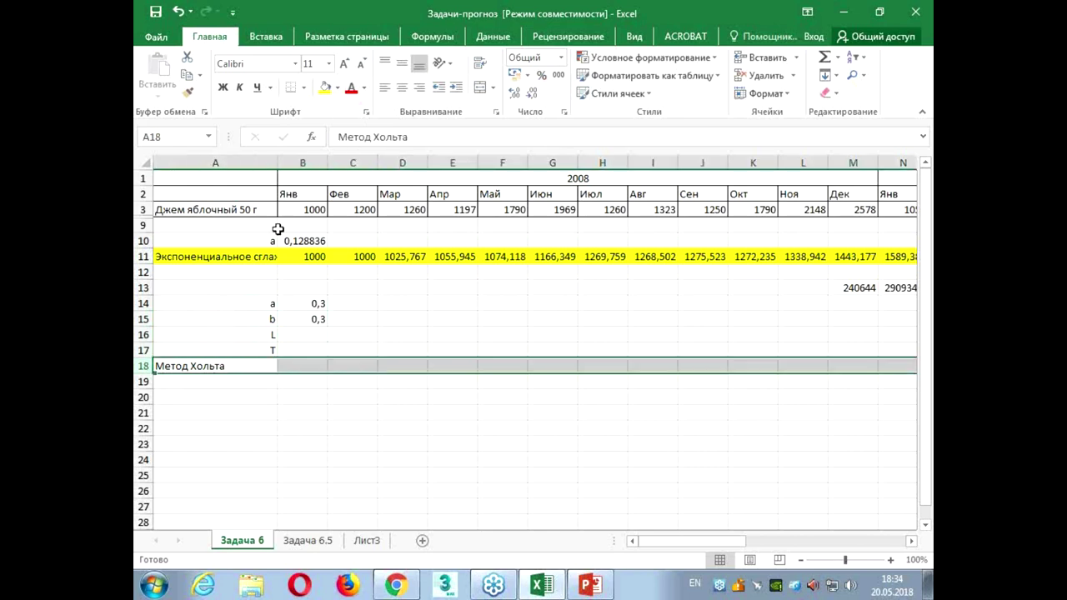
# Fill row 18 yellow, set L to 1000 and T to 0, and enter 1000 in B18
pyautogui.click(323, 89)
pyautogui.click(300, 335)
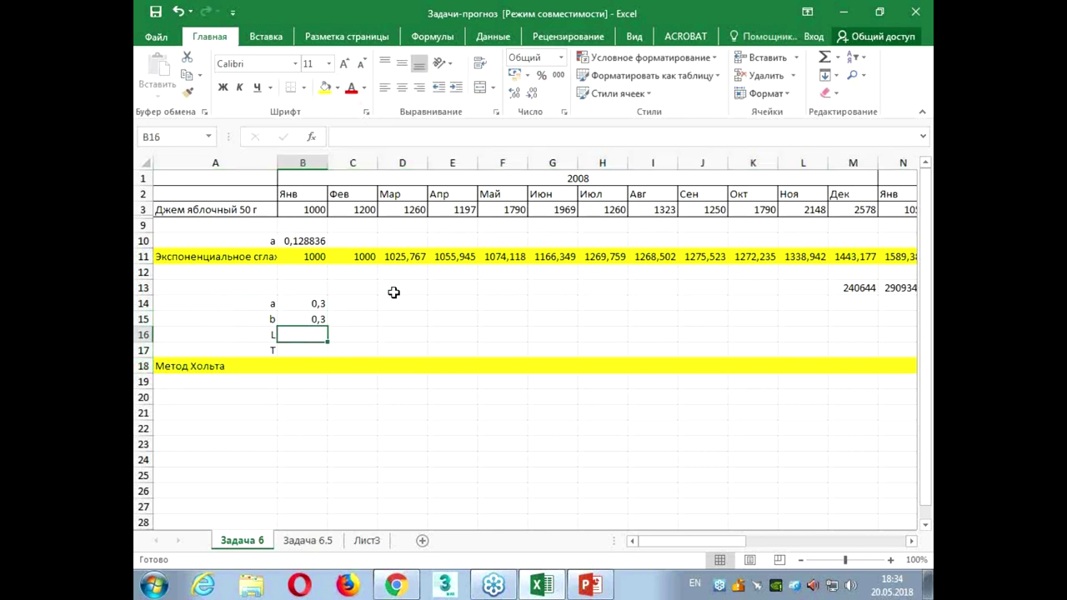
pyautogui.write('10')
pyautogui.press('Return')
pyautogui.press('Return')
pyautogui.write('10')
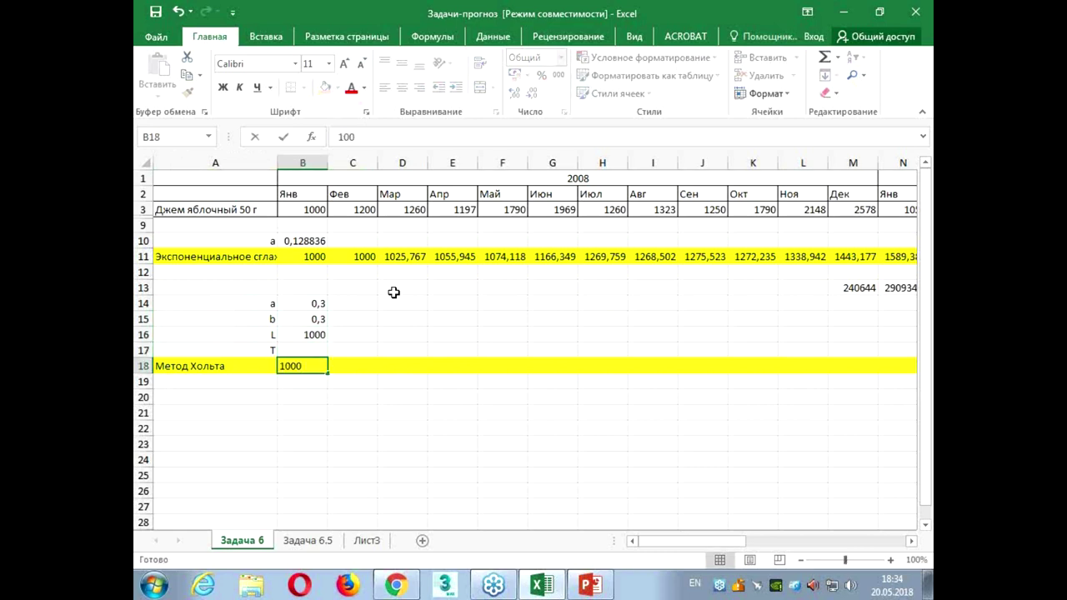
pyautogui.press('Return')
pyautogui.press('Up')
pyautogui.press('Up')
pyautogui.write('0')
pyautogui.press('Return')
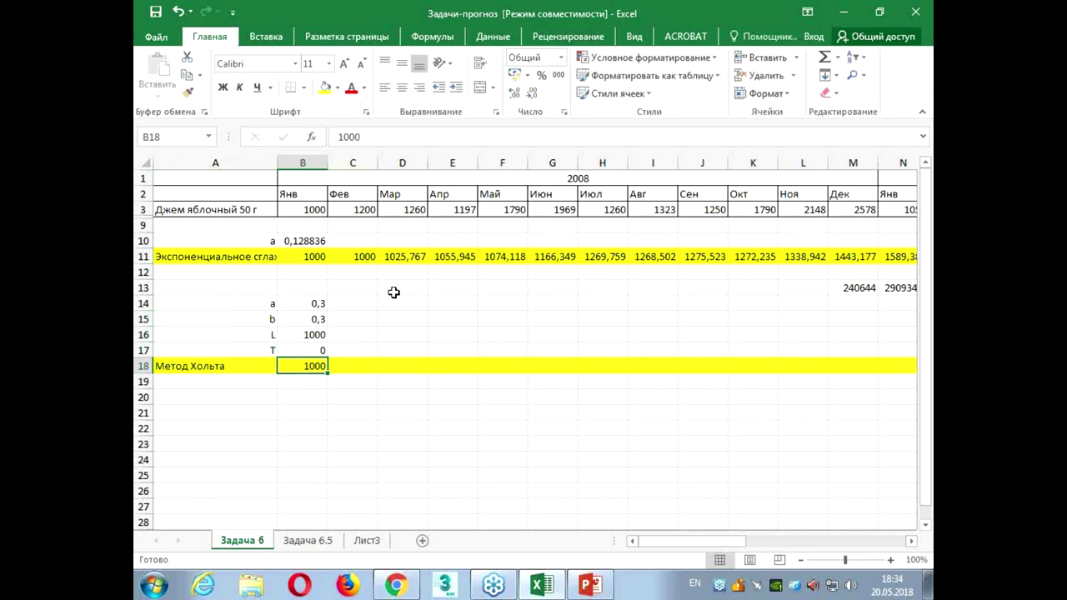
pyautogui.click(352, 364)
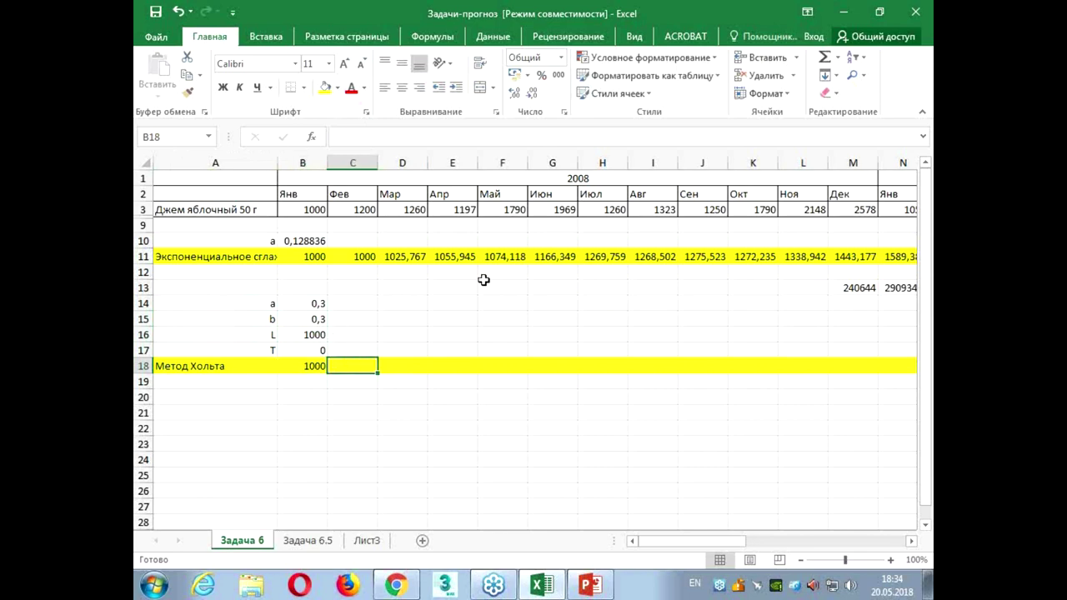
pyautogui.hotkey('alt', 'Tab')
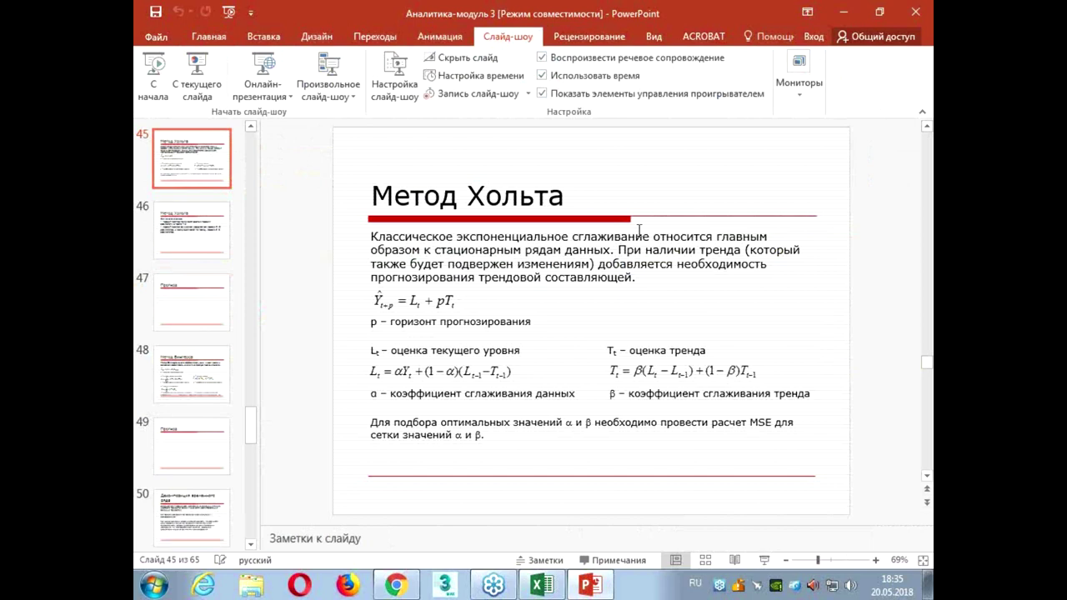
pyautogui.hotkey('alt', 'Tab')
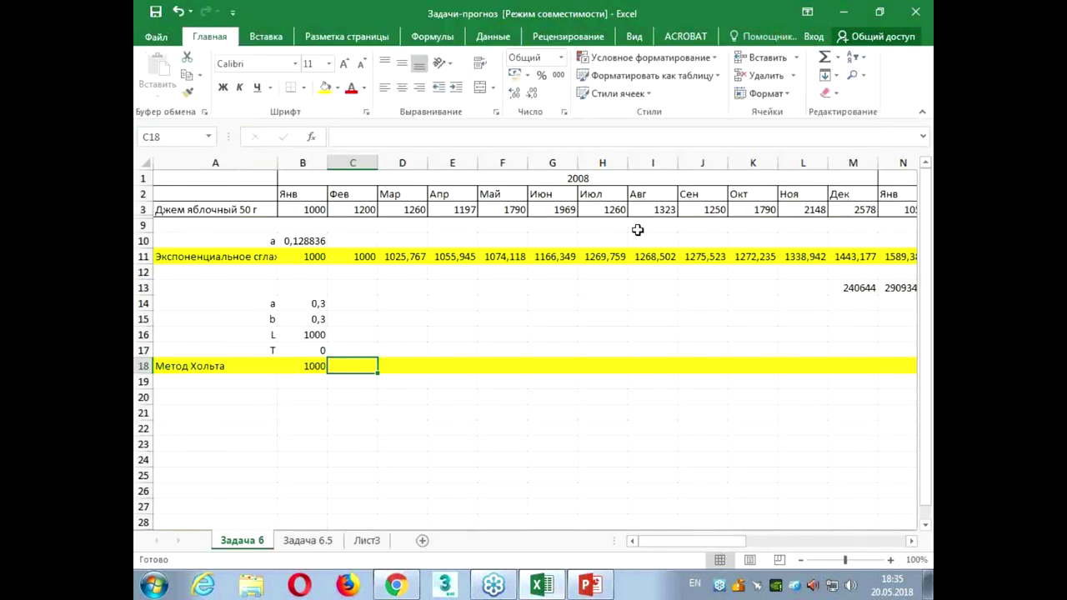
# Enter =B16+B17 in C18 so the first Holt forecast shows 1000
pyautogui.keyDown('ctrl'); pyautogui.scroll(4, 475, 389); pyautogui.keyUp('ctrl')
pyautogui.keyDown('ctrl'); pyautogui.scroll(2, 508, 424); pyautogui.keyUp('ctrl')
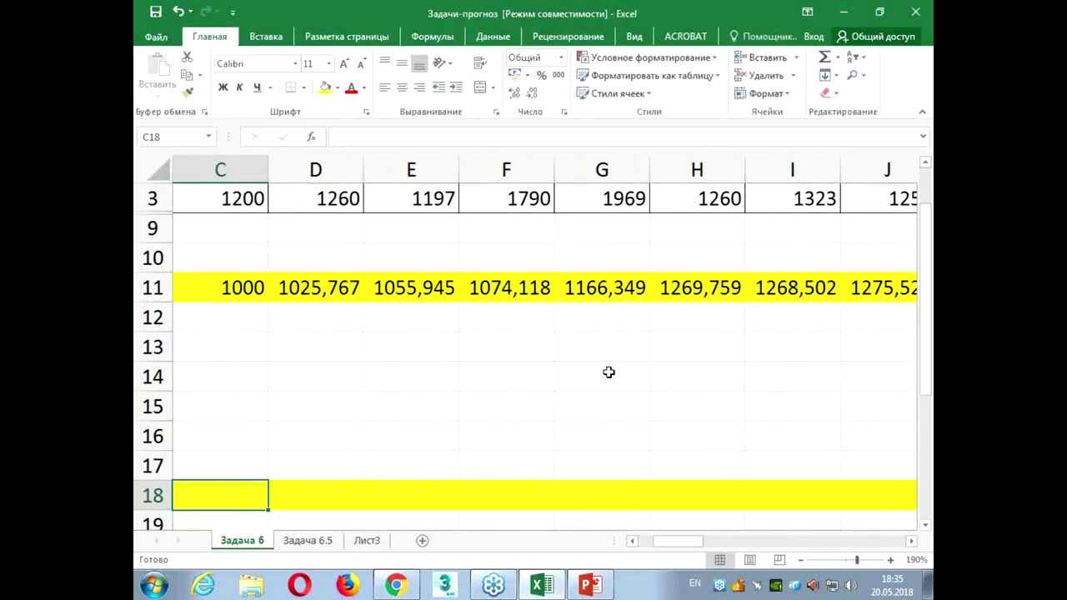
pyautogui.press('Home')
pyautogui.keyDown('ctrl'); pyautogui.scroll(-1, 602, 381); pyautogui.keyUp('ctrl')
pyautogui.keyDown('ctrl'); pyautogui.scroll(-1, 584, 400); pyautogui.keyUp('ctrl')
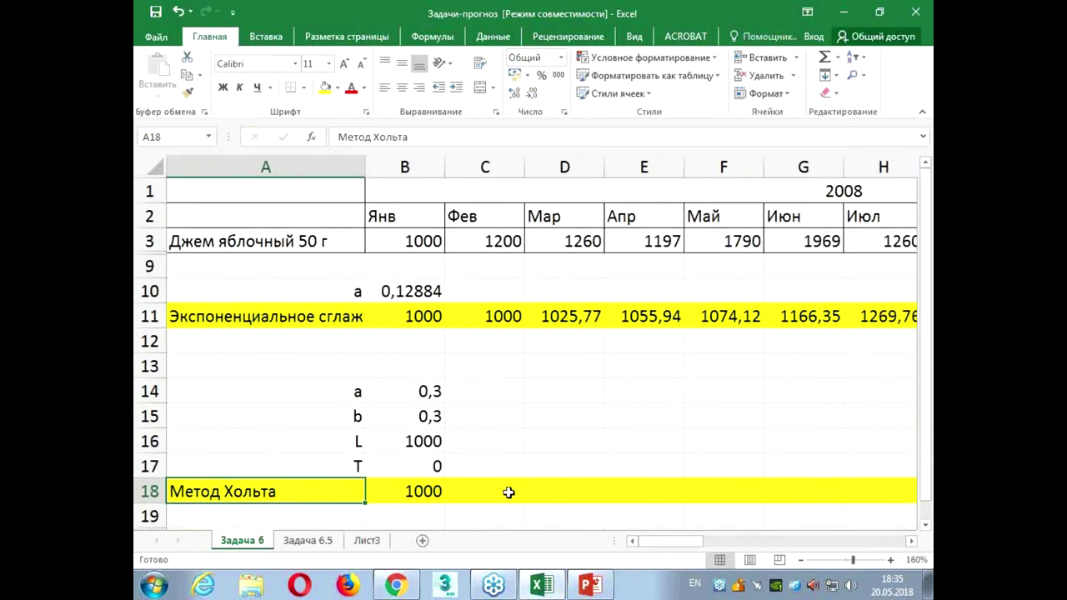
pyautogui.click(508, 493)
pyautogui.write('=')
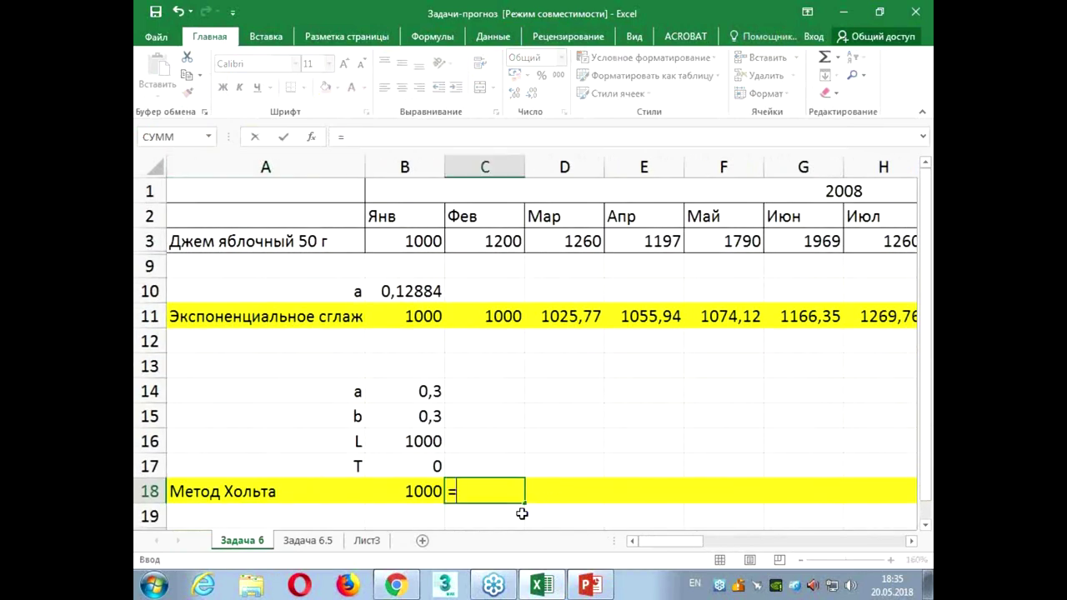
pyautogui.click(425, 442)
pyautogui.write('+')
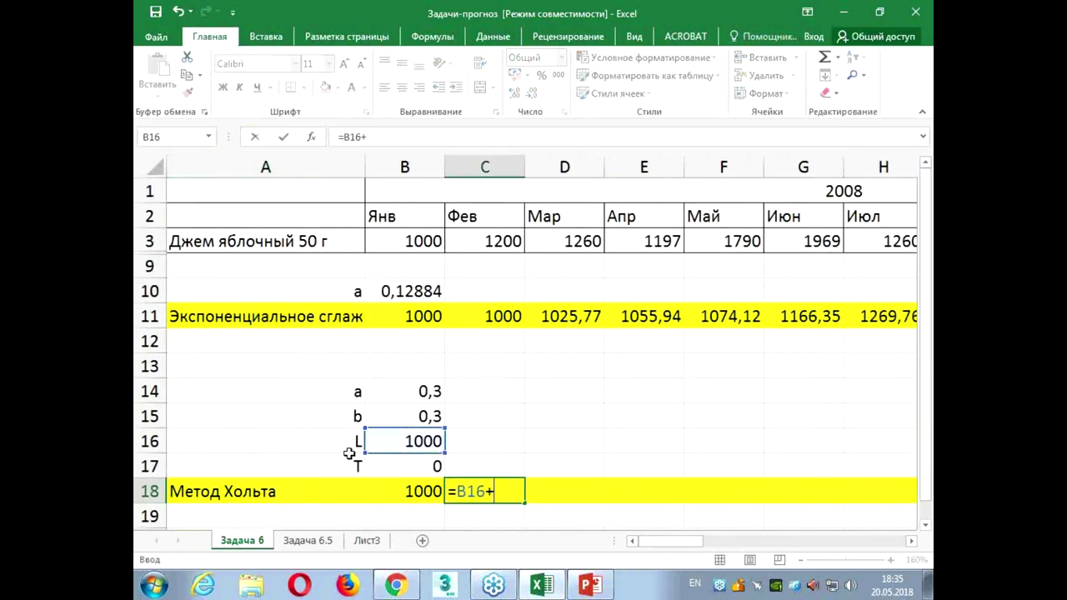
pyautogui.click(406, 469)
pyautogui.press('Return')
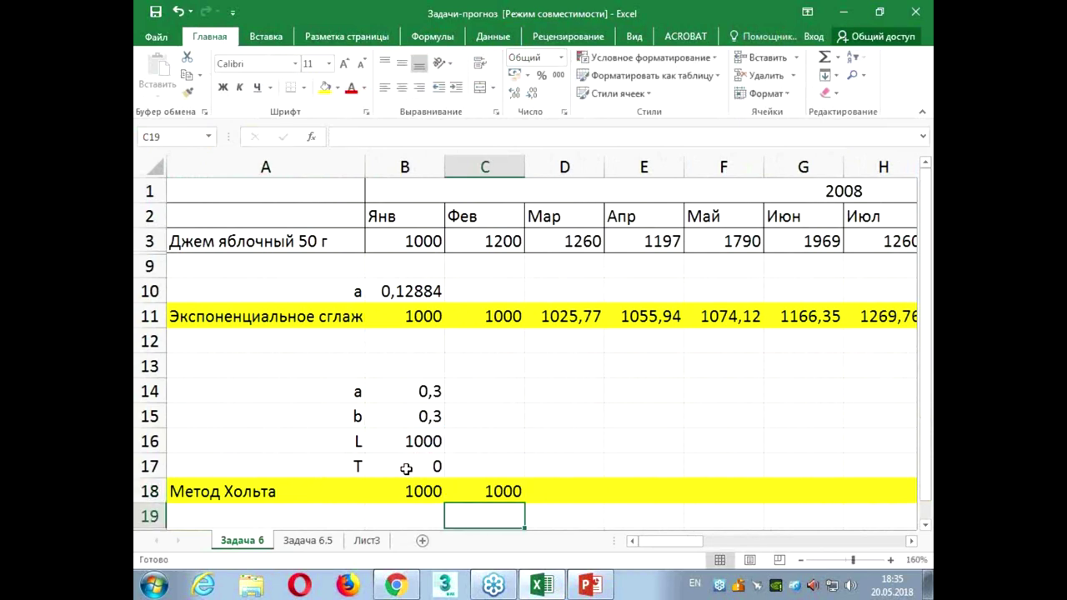
pyautogui.click(504, 444)
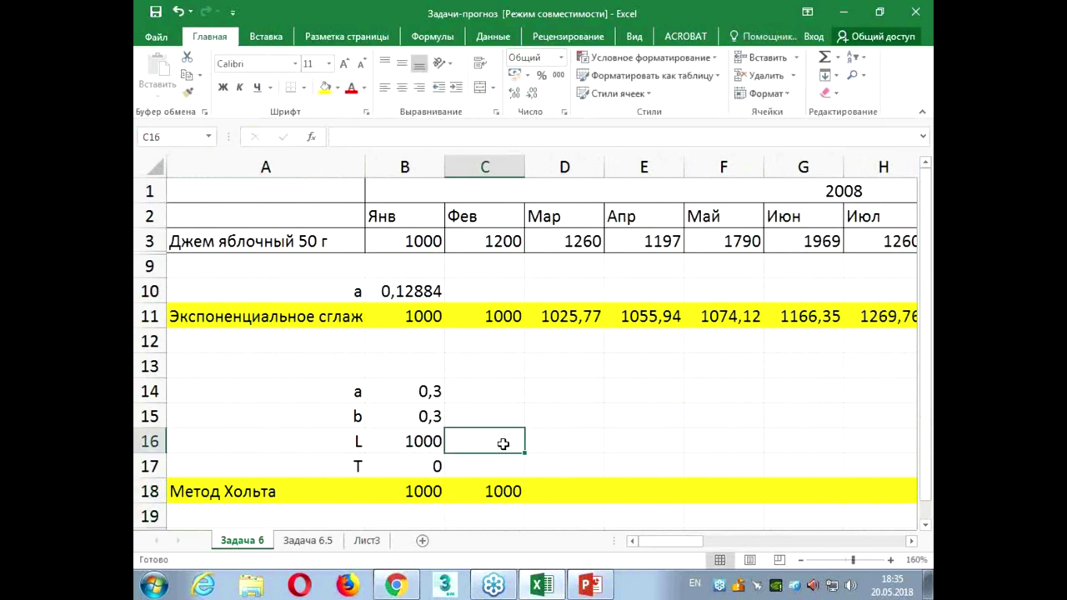
pyautogui.hotkey('alt', 'Tab')
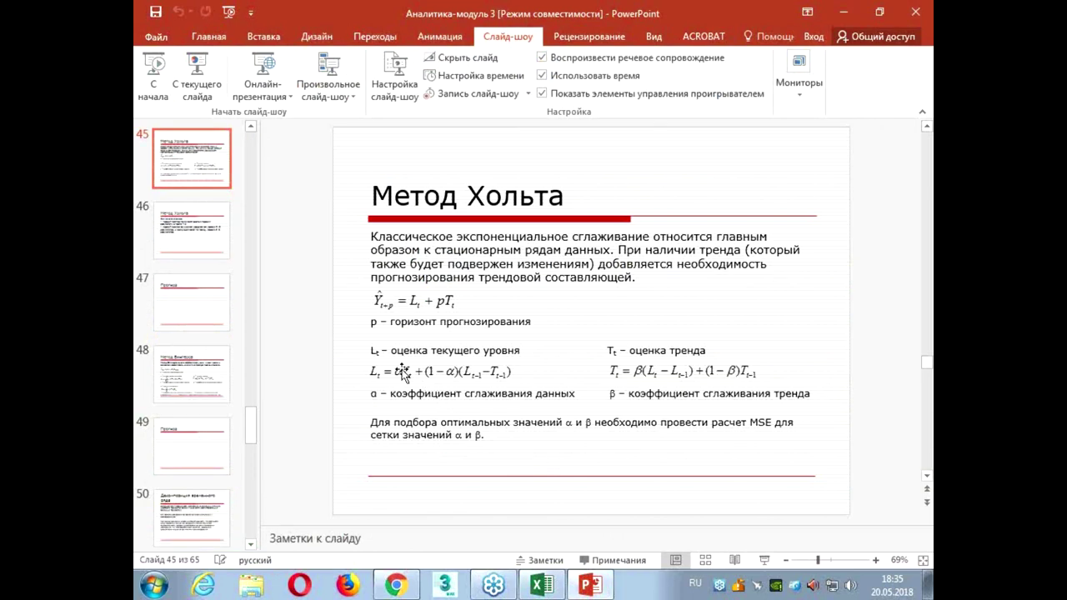
# In C16, start the level formula with α times February sales: =$B$14*C3+
pyautogui.keyDown('ctrl'); pyautogui.scroll(3, 469, 414); pyautogui.keyUp('ctrl')
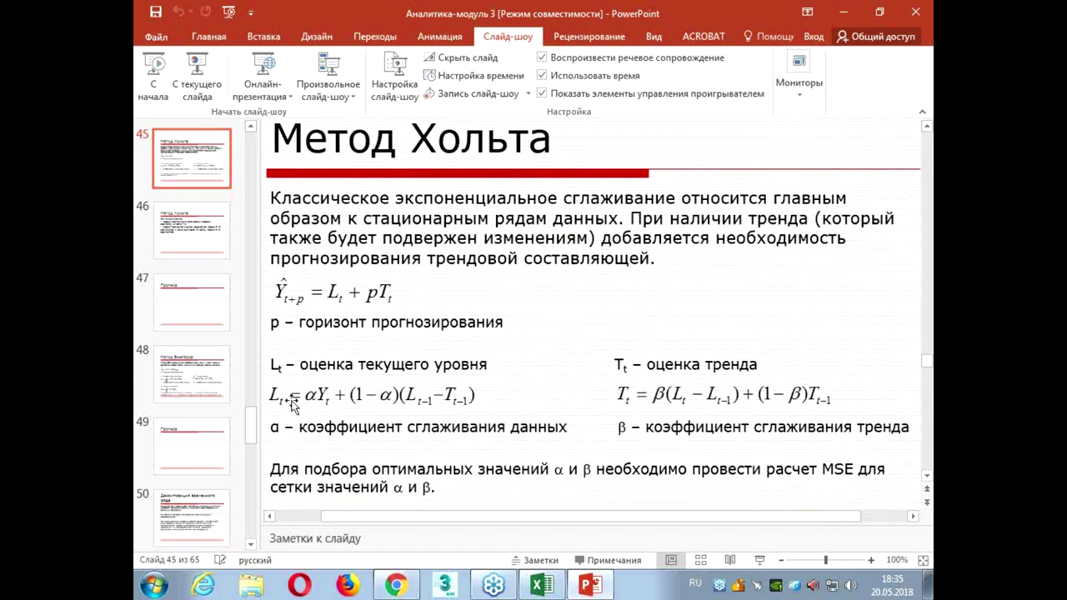
pyautogui.hotkey('alt', 'Tab')
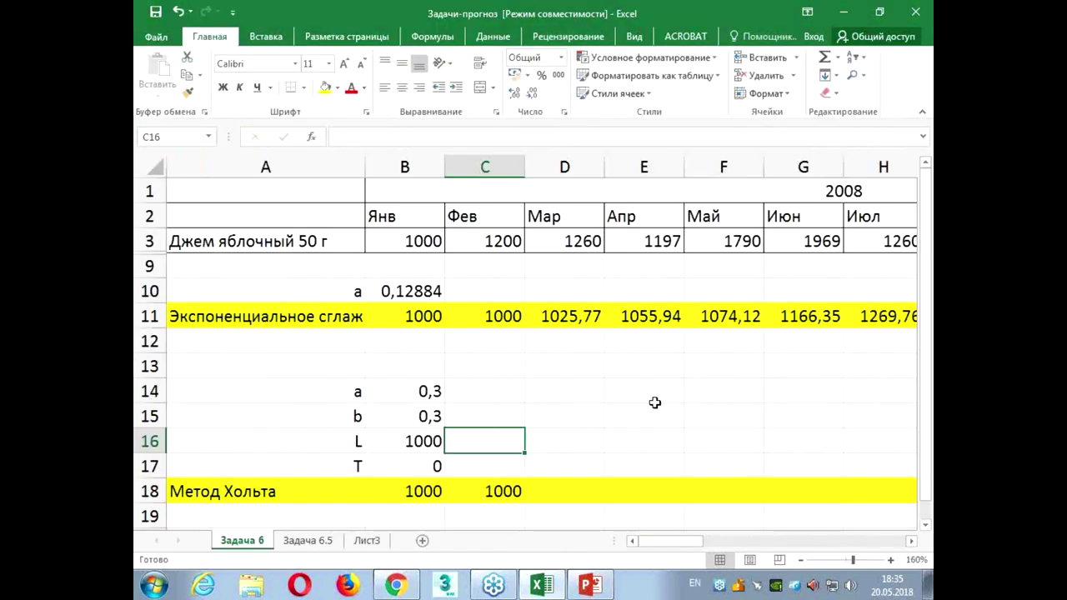
pyautogui.write('=')
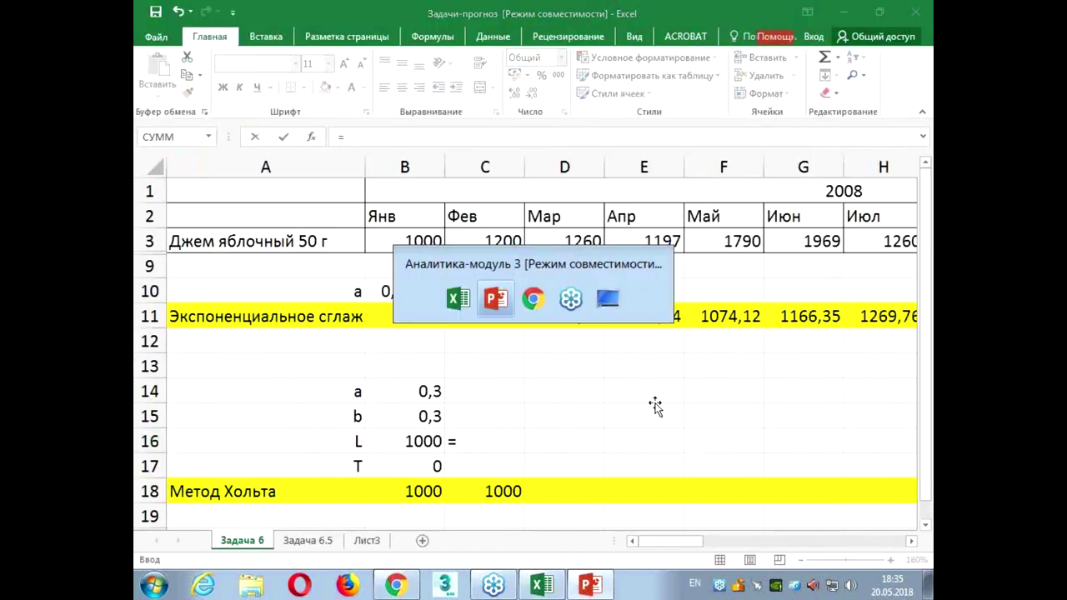
pyautogui.hotkey('alt', 'Tab')
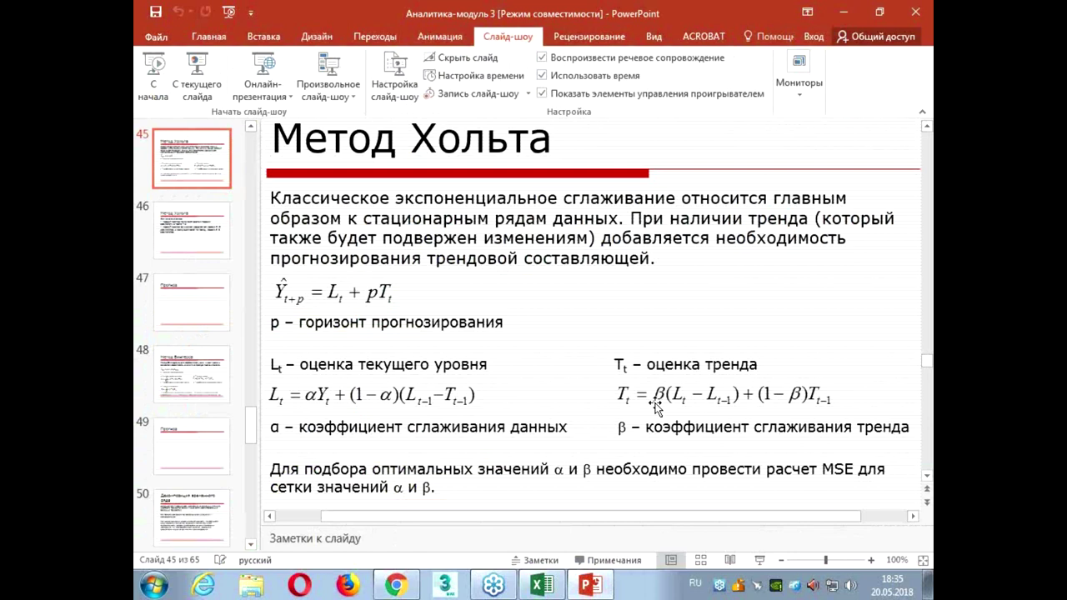
pyautogui.hotkey('alt', 'Tab')
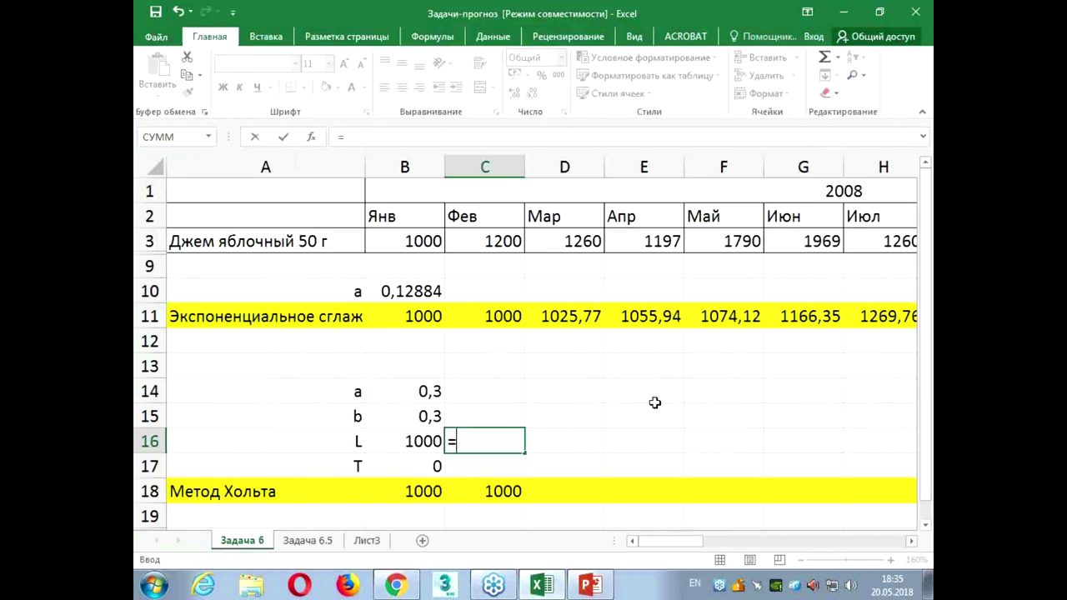
pyautogui.click(414, 394)
pyautogui.press('F4')
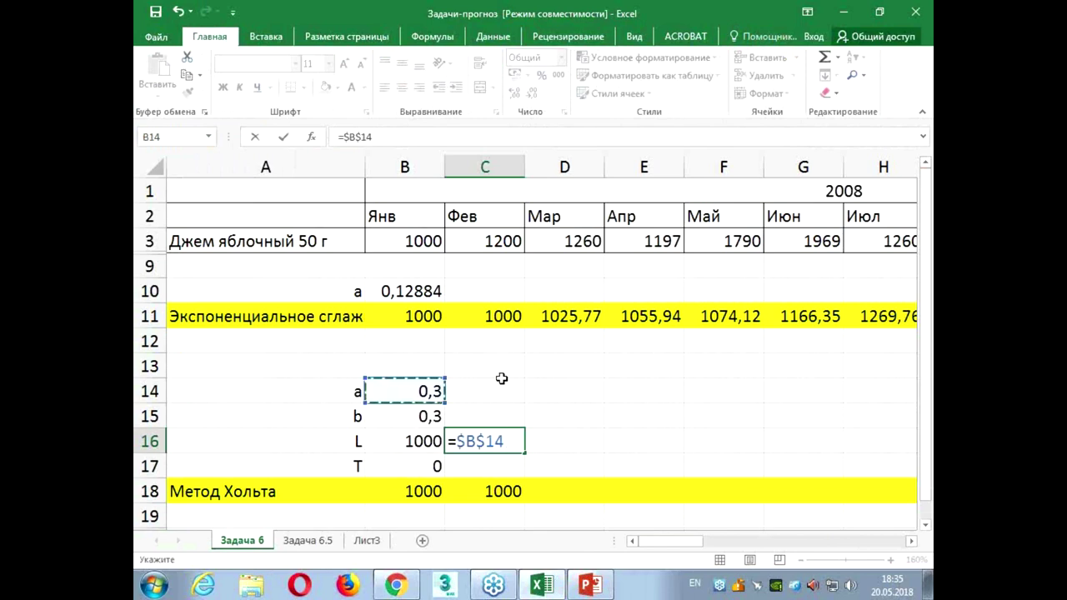
pyautogui.click(484, 240)
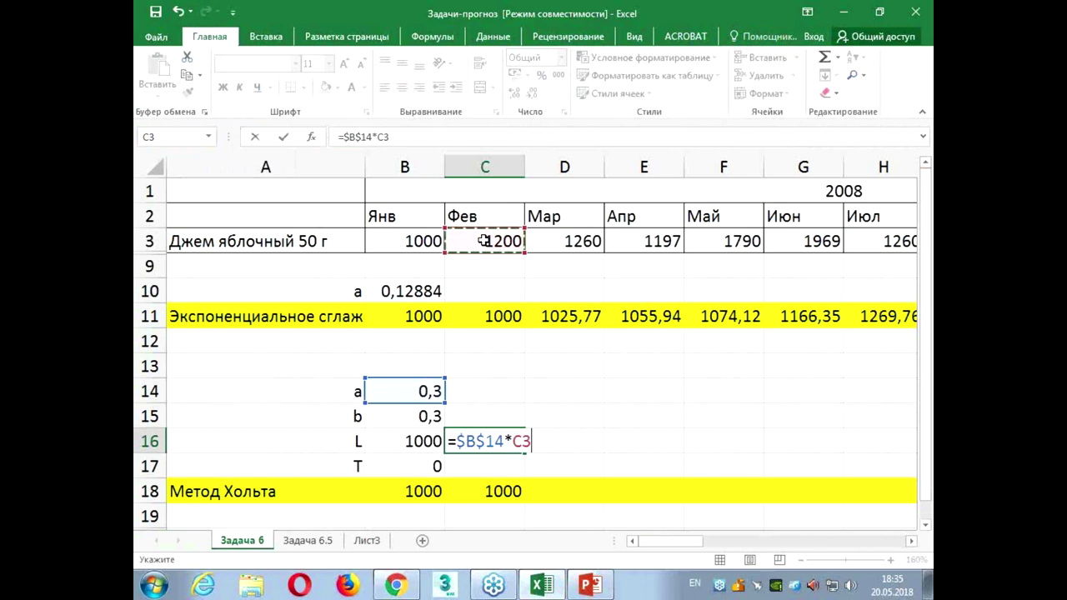
pyautogui.write('+')
pyautogui.hotkey('alt', 'Tab')
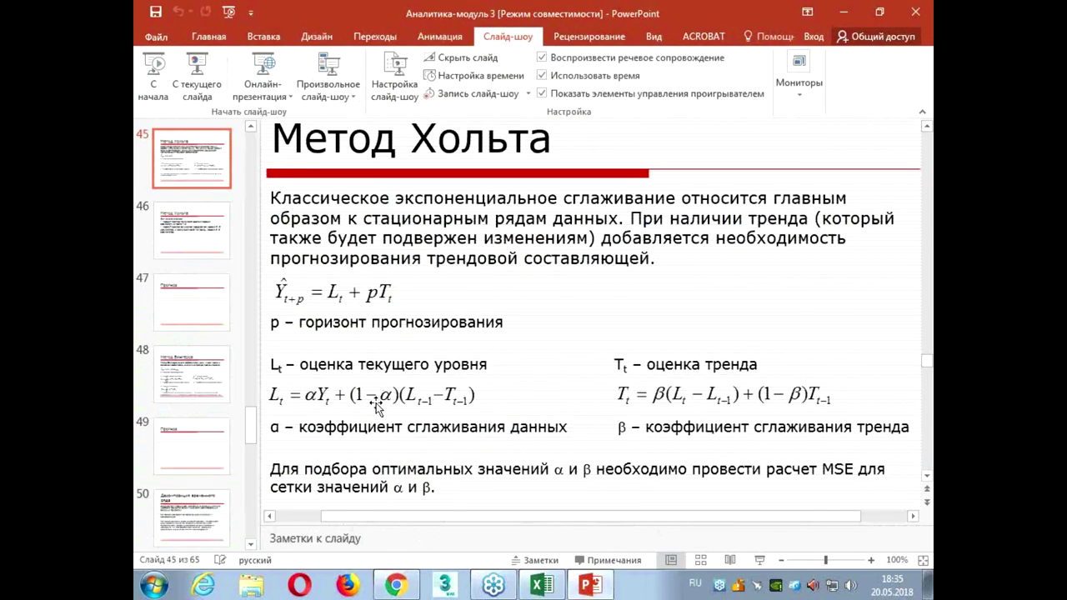
pyautogui.hotkey('alt', 'Tab')
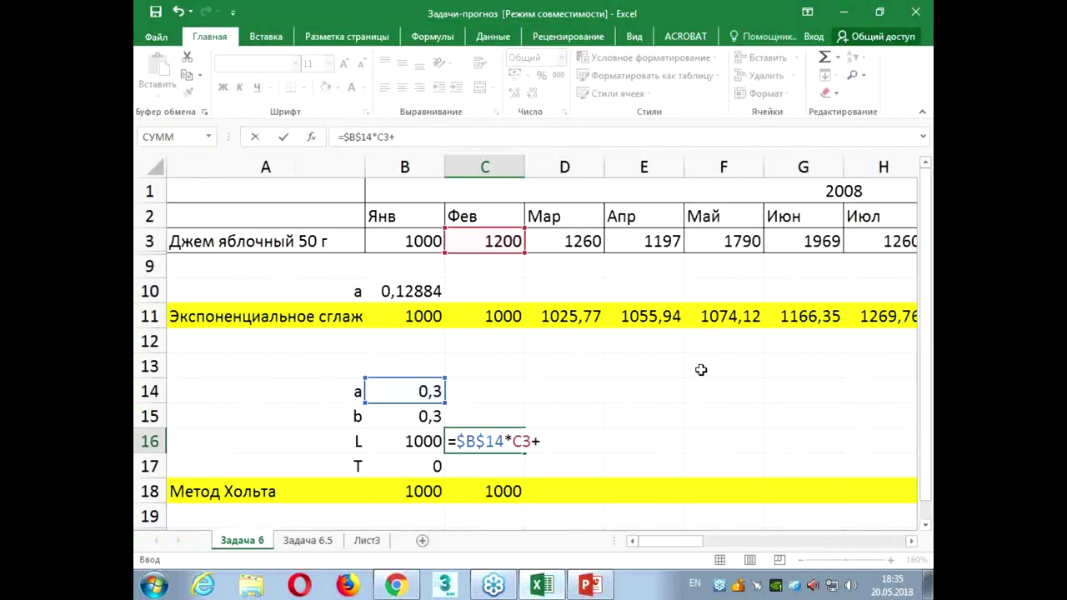
# Finish the C16 formula with (1-$B$14)*(B16-B17), giving a level of 1060
pyautogui.write('1-')
pyautogui.click(421, 390)
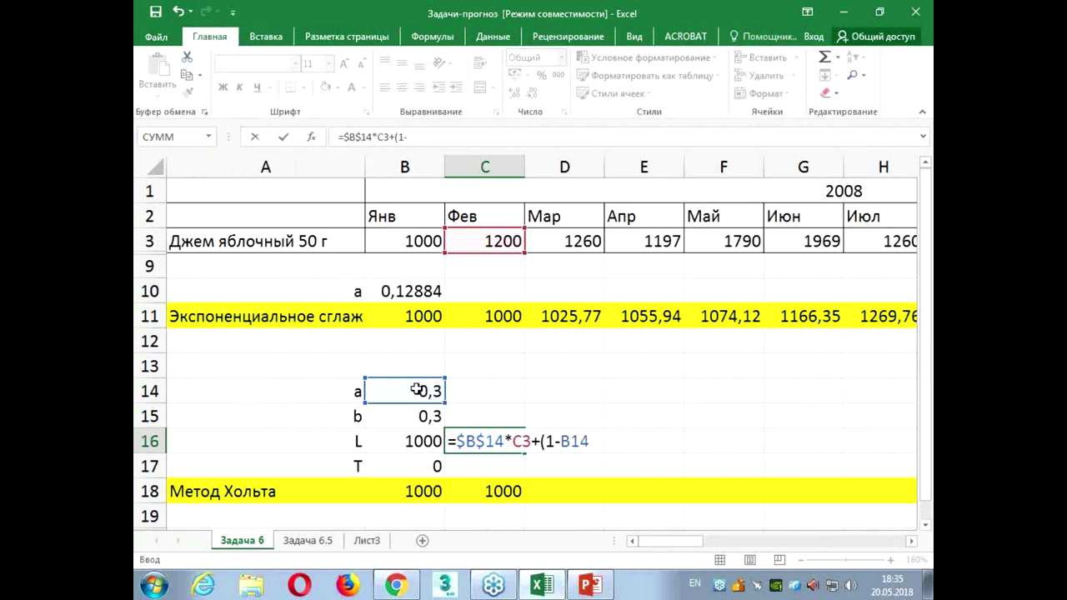
pyautogui.press('F4')
pyautogui.write(')*')
pyautogui.hotkey('alt', 'Tab')
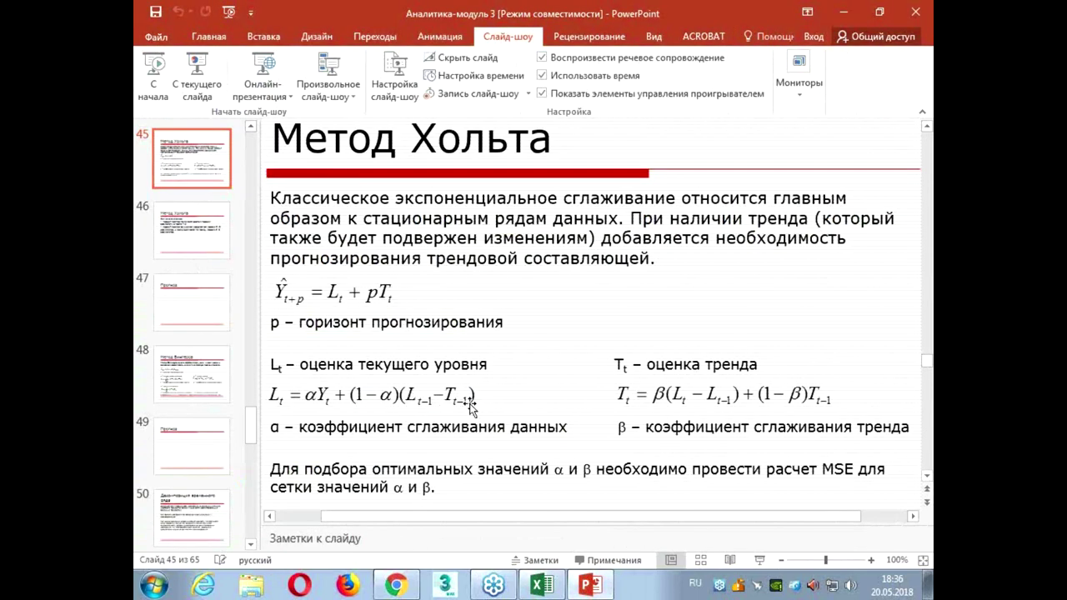
pyautogui.hotkey('alt', 'Tab')
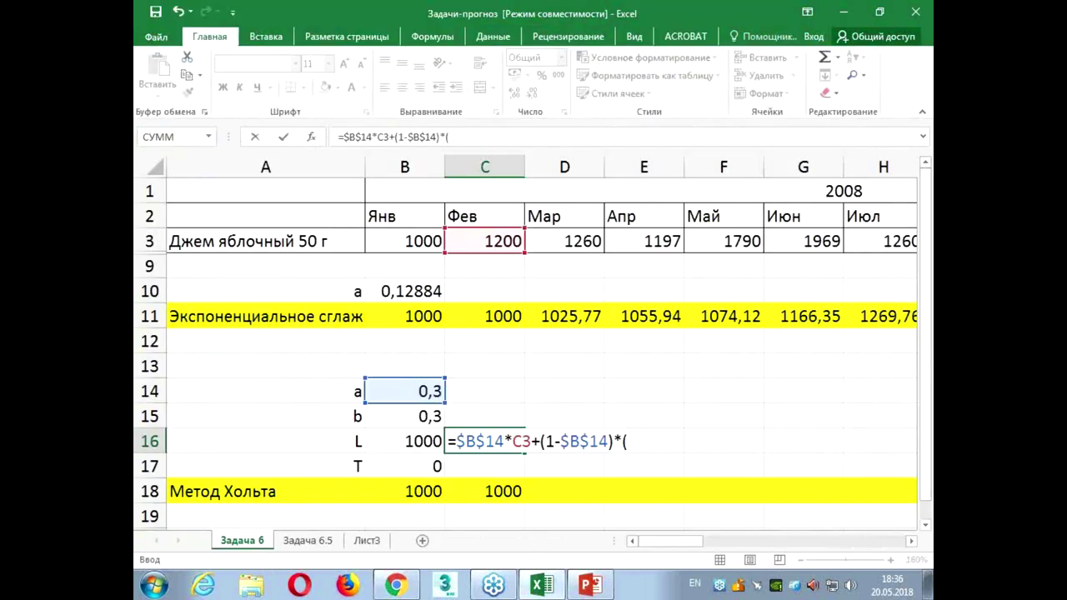
pyautogui.click(404, 440)
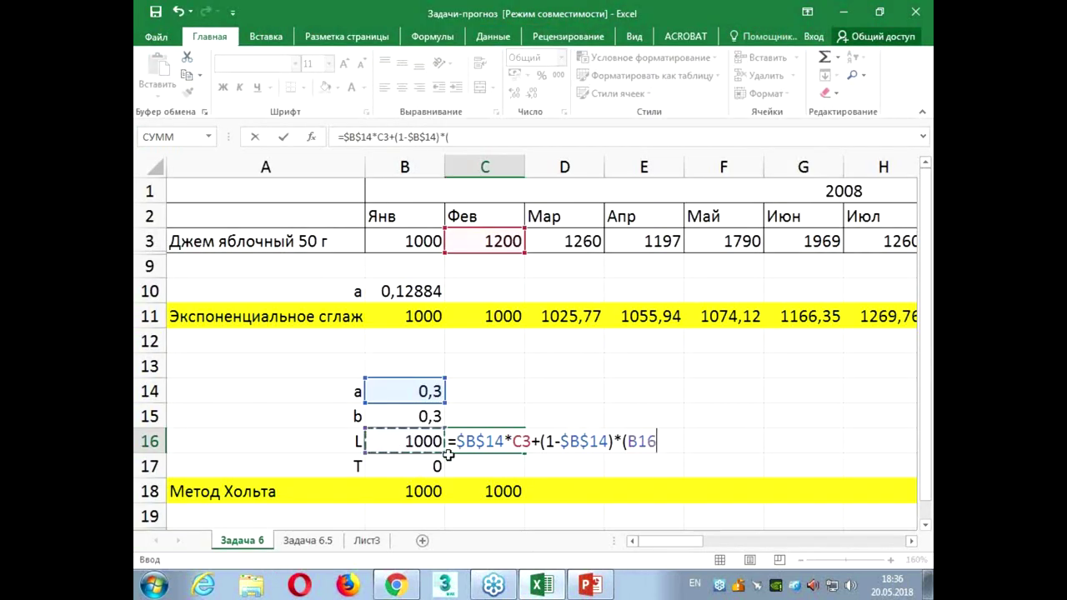
pyautogui.write('-')
pyautogui.click(430, 467)
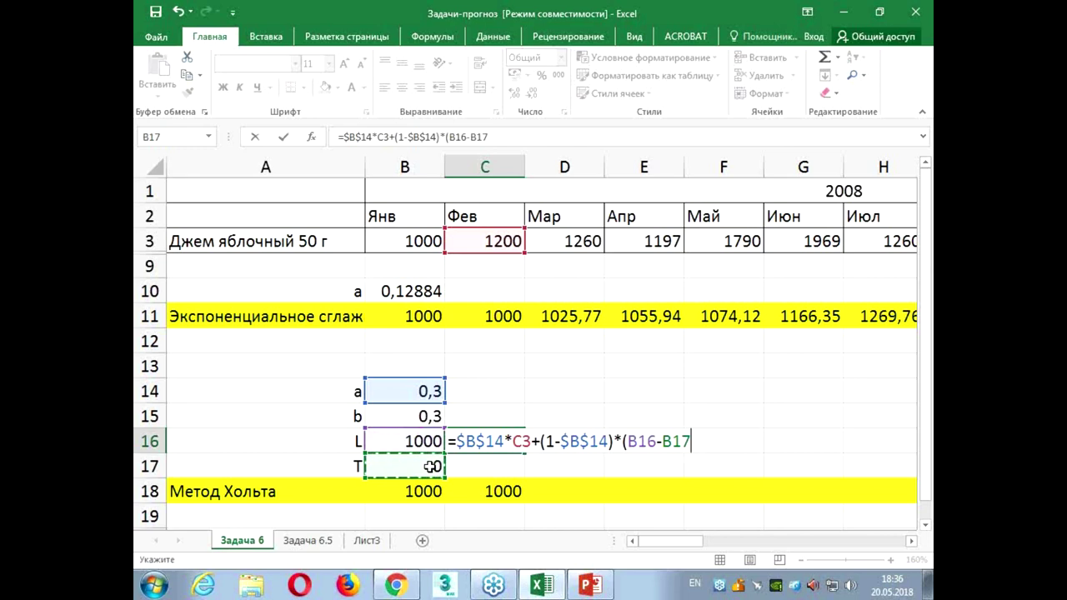
pyautogui.write(')')
pyautogui.press('Return')
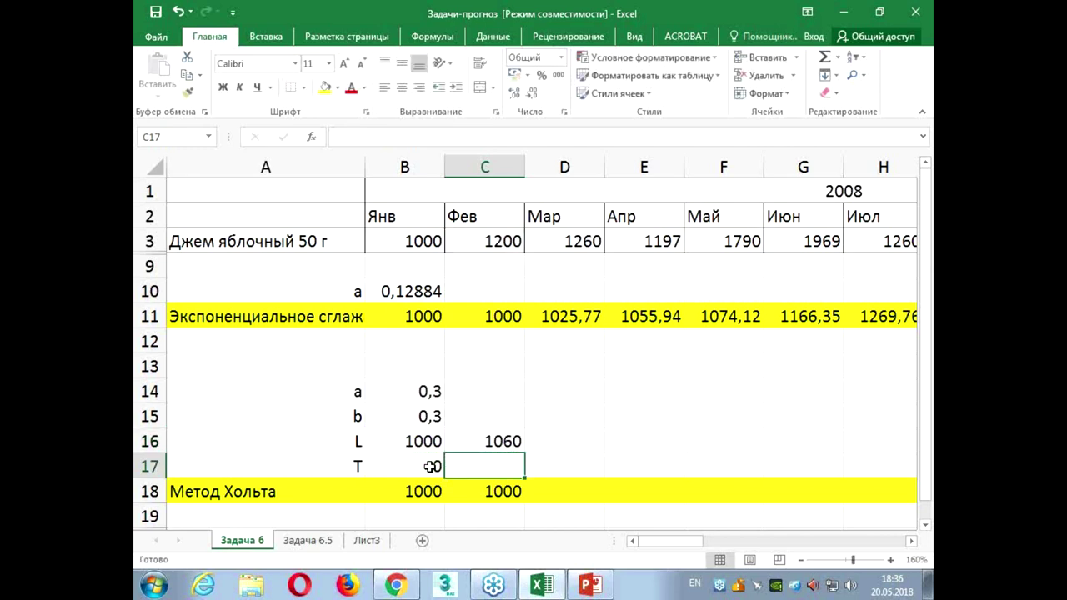
pyautogui.hotkey('alt', 'Tab')
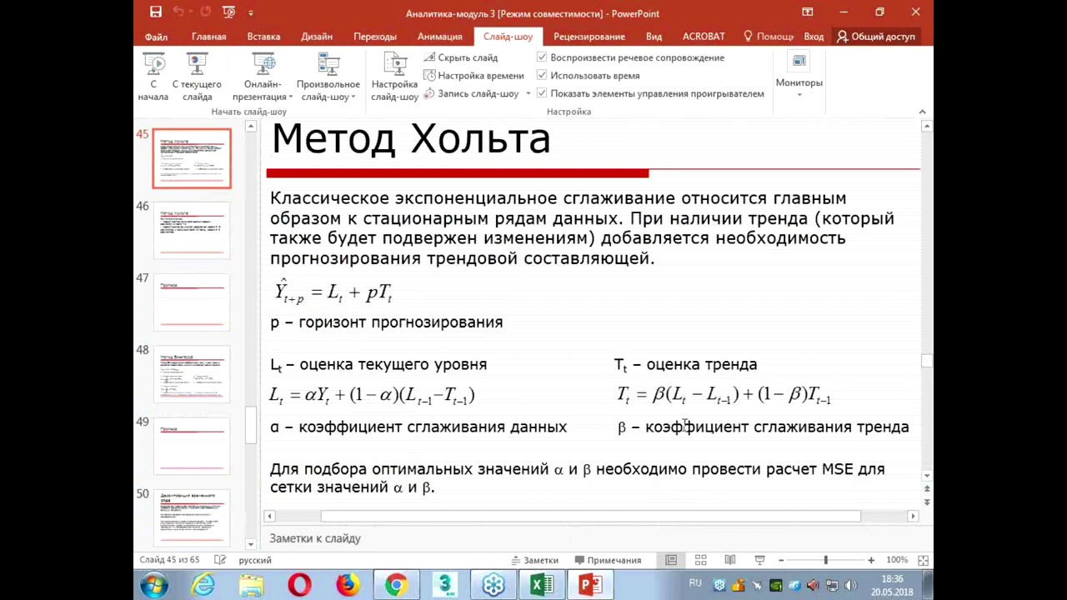
pyautogui.hotkey('alt', 'Tab')
pyautogui.hotkey('alt', 'Tab')
pyautogui.hotkey('alt', 'Tab')
# In C17, start the trend formula with β times the level change: =$B$15*(C16-B16)
pyautogui.write('=')
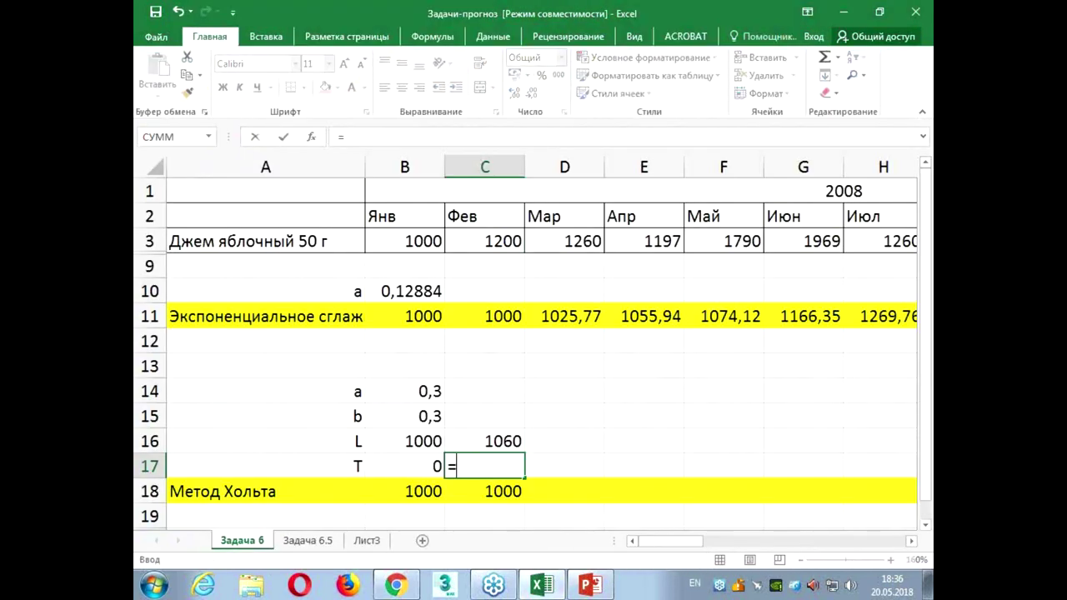
pyautogui.click(435, 417)
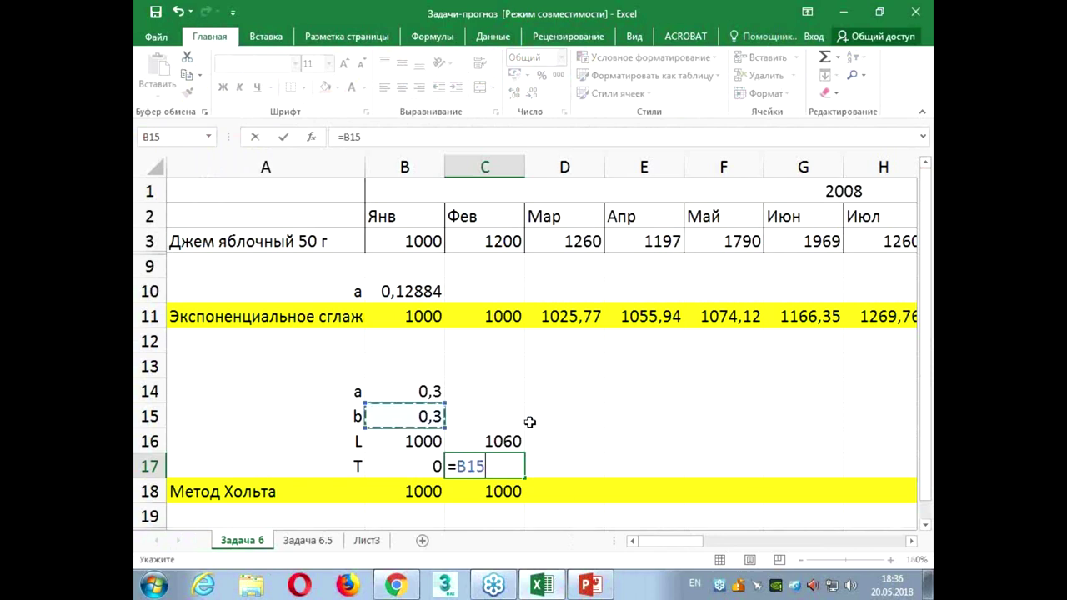
pyautogui.press('F4')
pyautogui.write('$B$15*(')
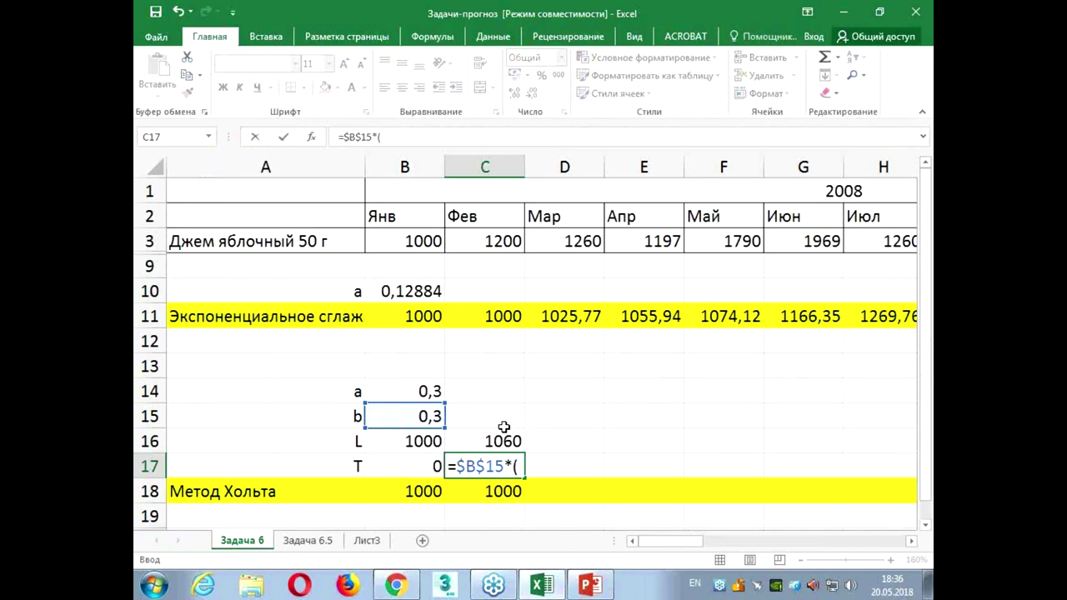
pyautogui.click(504, 444)
pyautogui.write('-')
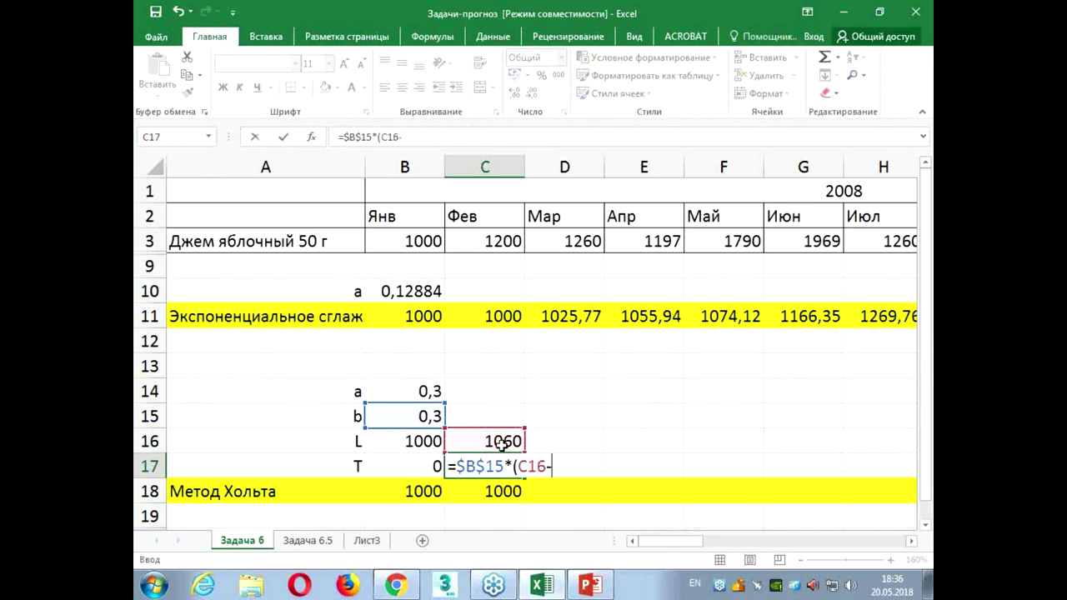
pyautogui.click(386, 444)
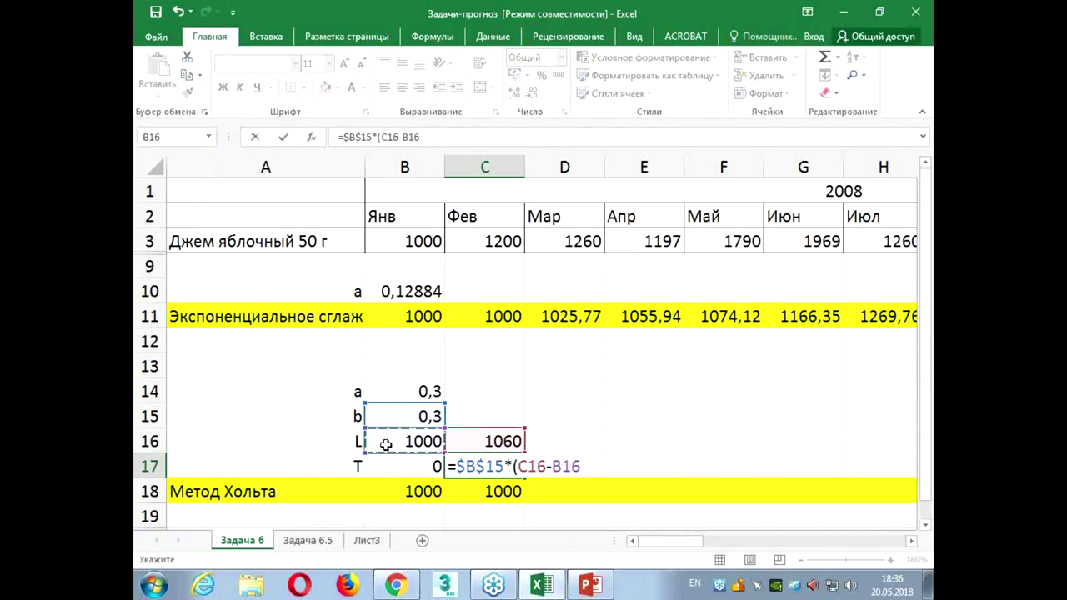
pyautogui.write(')+')
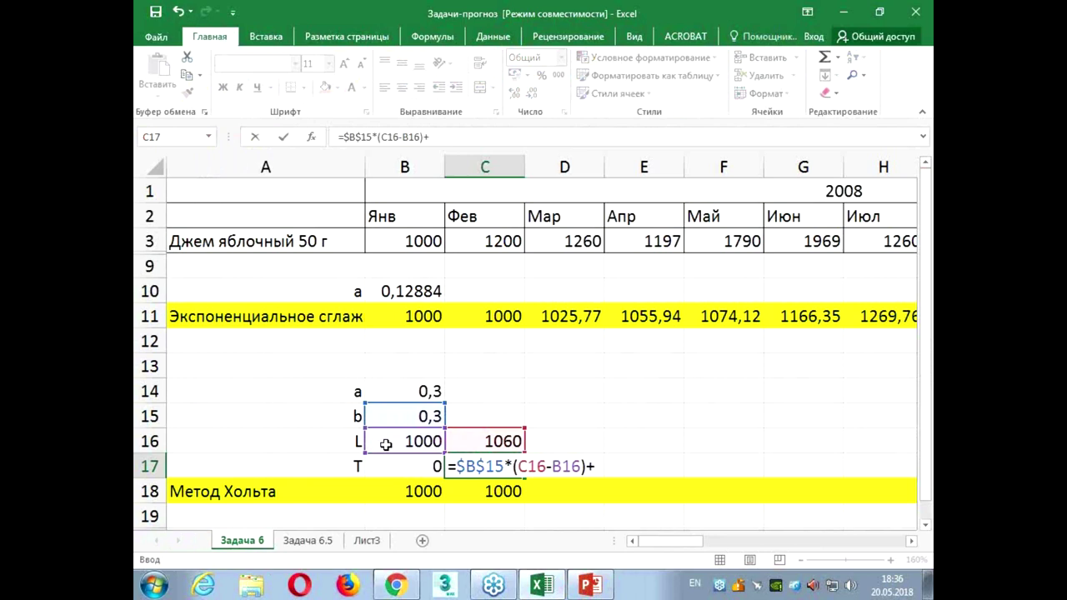
pyautogui.write('(1-')
# Complete the C17 formula with +(1-$B$15)*B17, so the trend returns 18
pyautogui.click(397, 414)
pyautogui.press('F4')
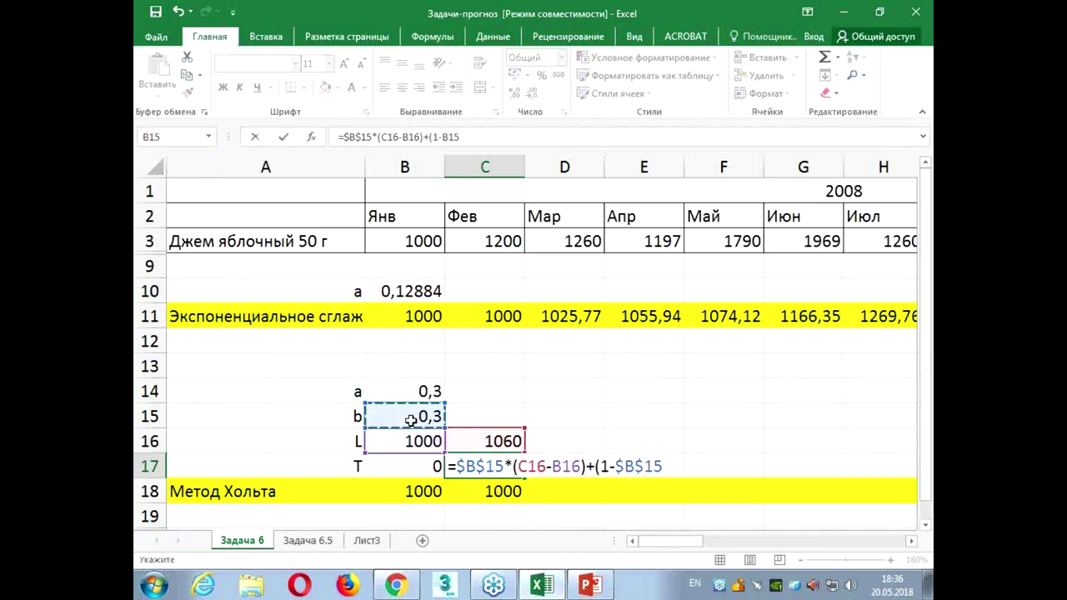
pyautogui.write('*')
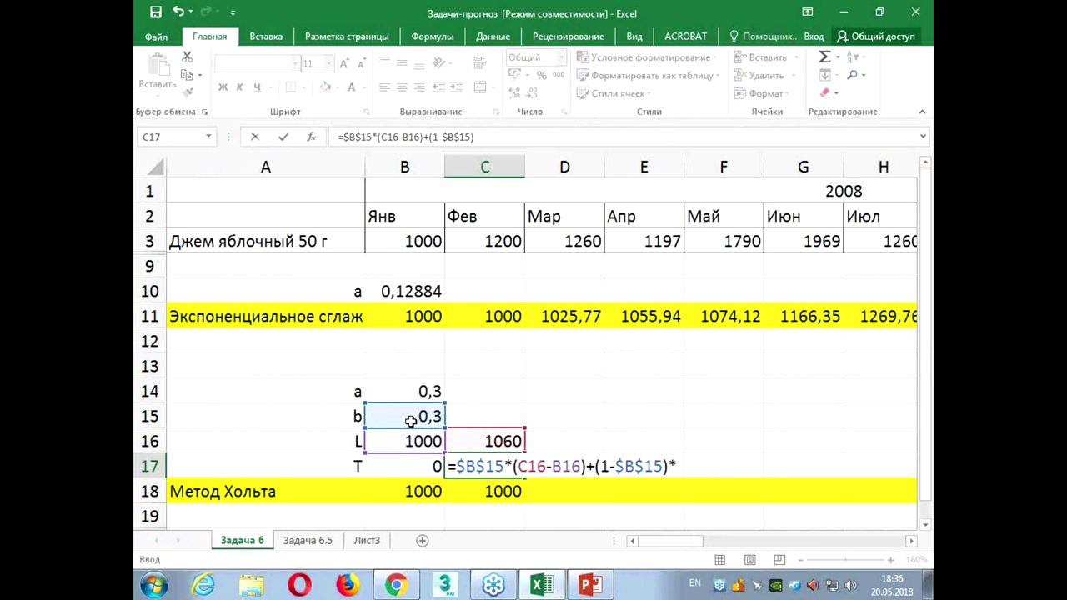
pyautogui.hotkey('alt', 'Tab')
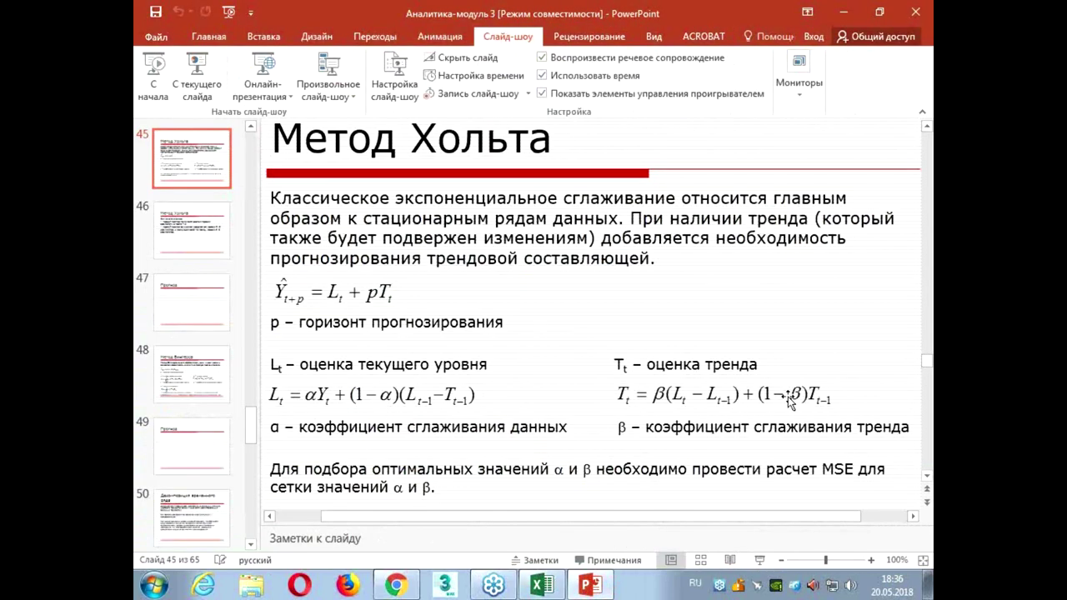
pyautogui.hotkey('alt', 'Tab')
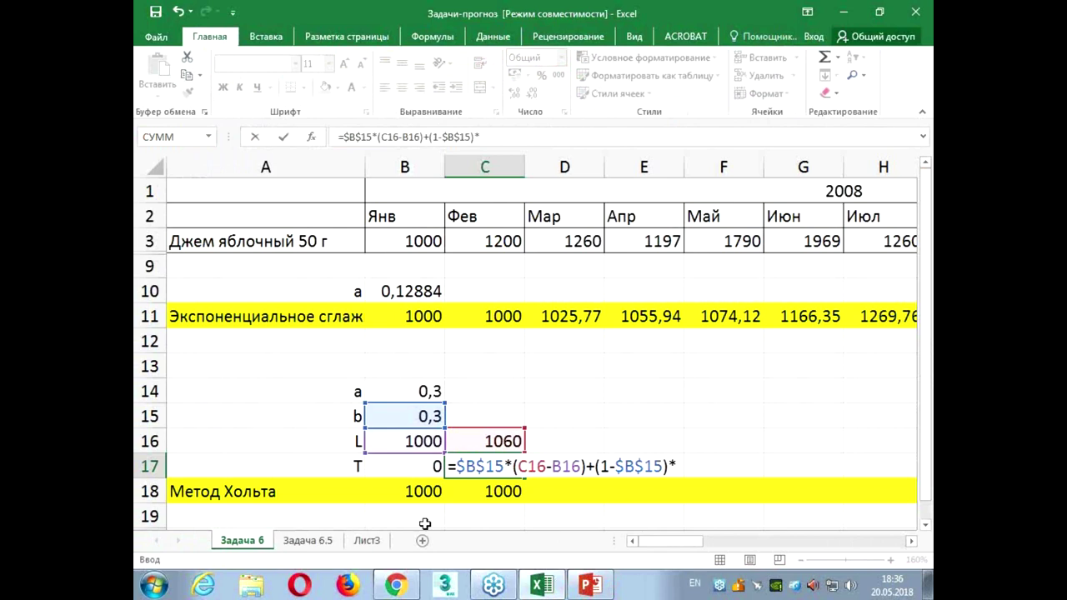
pyautogui.click(424, 473)
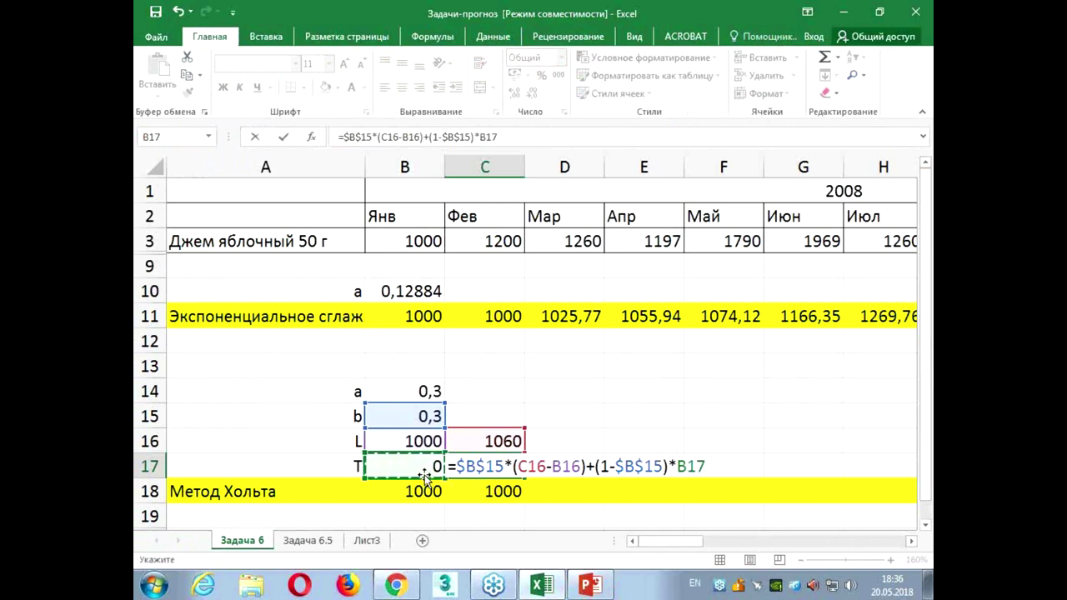
pyautogui.press('Return')
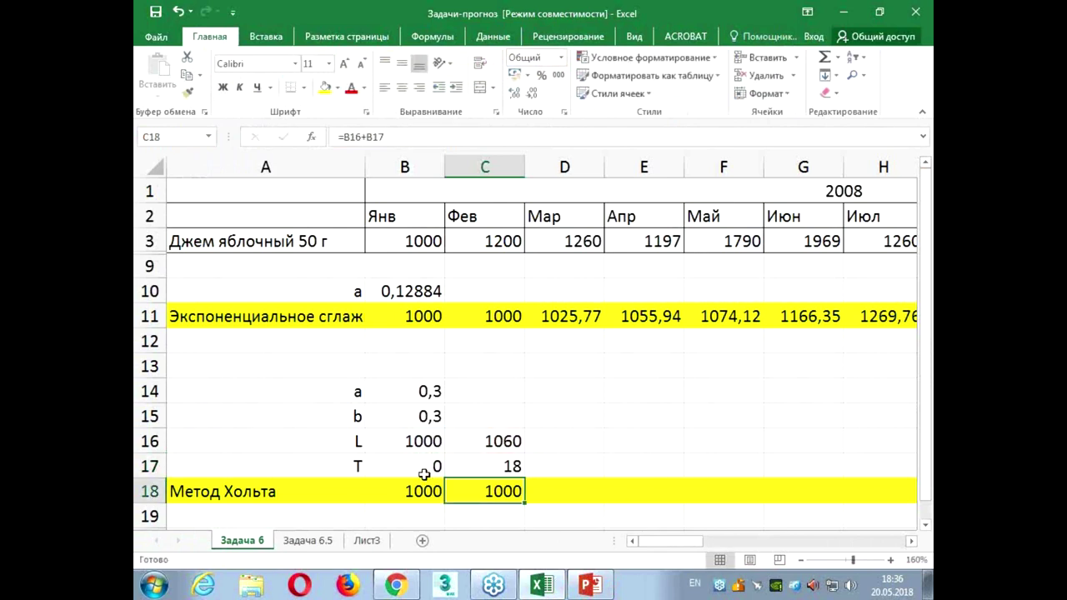
pyautogui.press('Up')
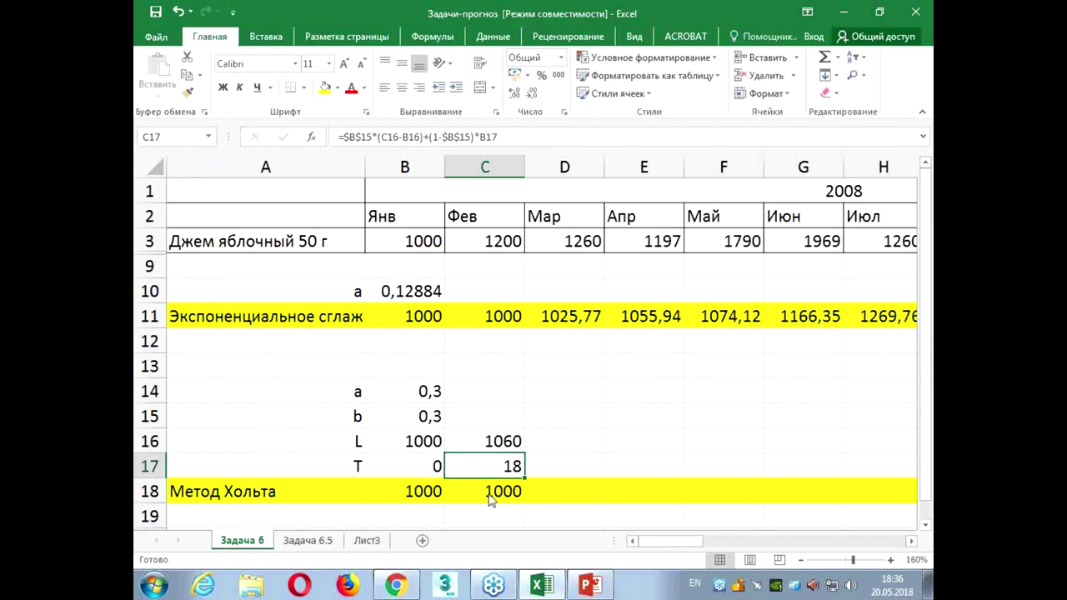
pyautogui.click(492, 440)
pyautogui.moveTo(492, 440)
pyautogui.mouseDown()
pyautogui.moveTo(500, 492)
pyautogui.moveTo(540, 485)
pyautogui.mouseUp()
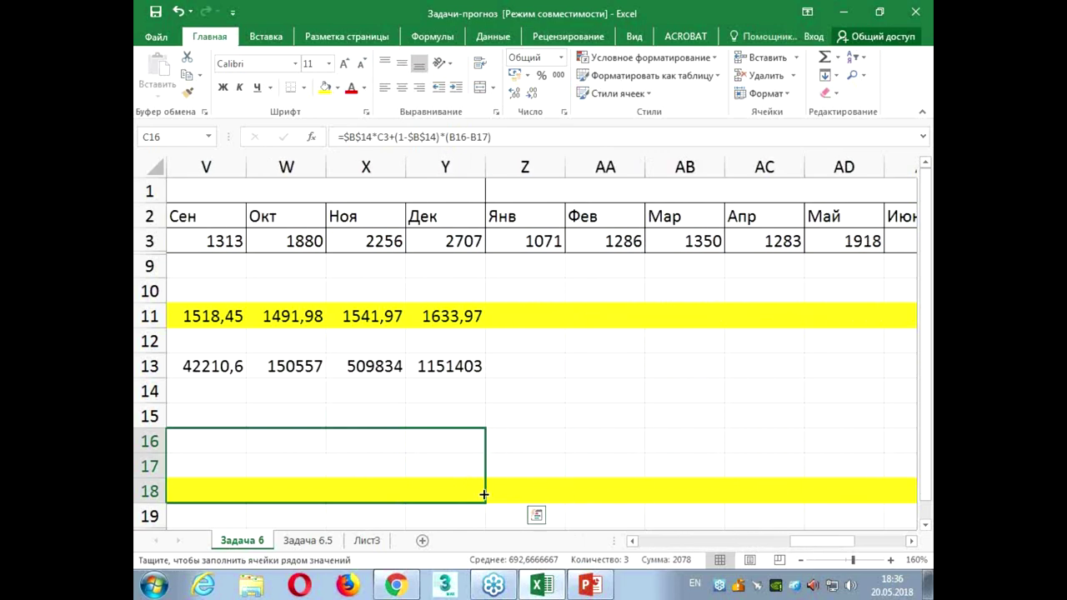
pyautogui.moveTo(541, 485); pyautogui.dragTo(486, 494)
pyautogui.click(575, 417)
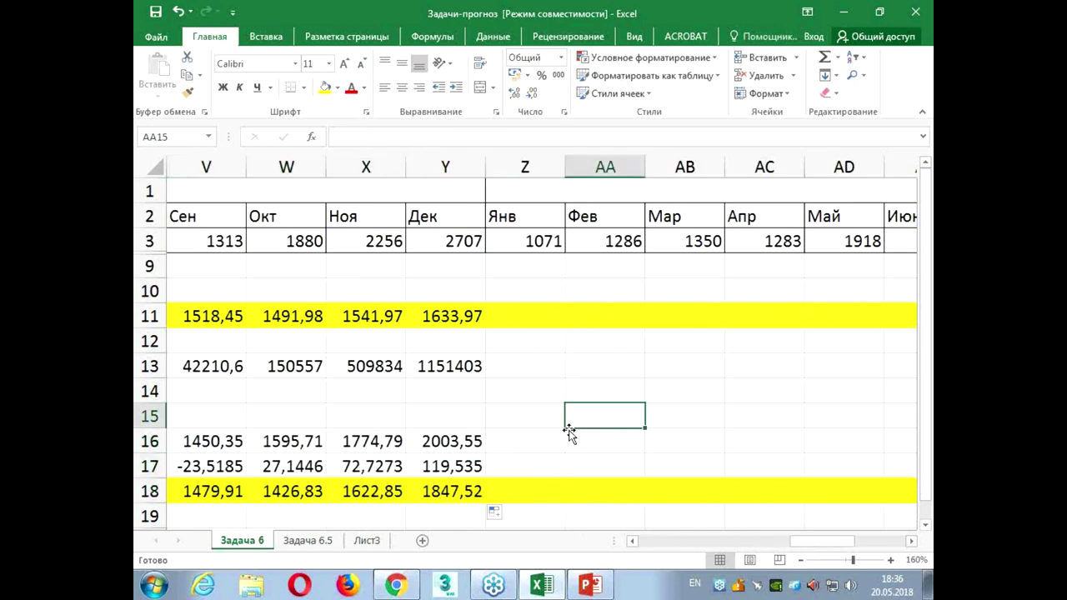
pyautogui.press('Left')
pyautogui.press('Left')
pyautogui.press('Left')
pyautogui.press('Left')
pyautogui.press('Left')
pyautogui.press('Left')
pyautogui.press('Left')
pyautogui.press('Left')
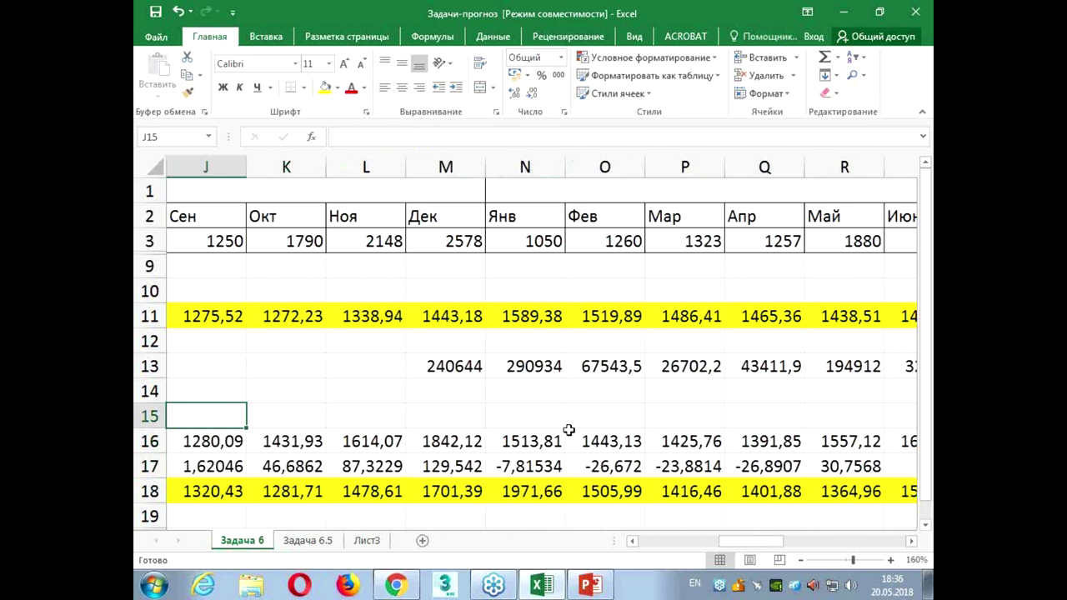
pyautogui.press('Right')
pyautogui.press('Right')
pyautogui.press('Right')
pyautogui.press('Right')
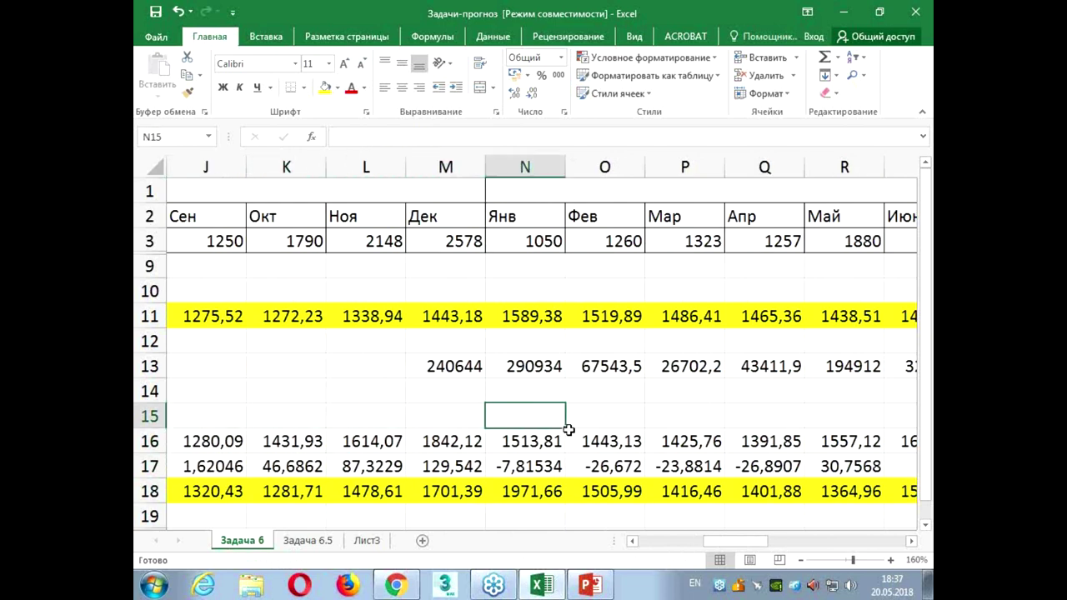
pyautogui.scroll(-1, 526, 432)
pyautogui.scroll(1, 529, 422)
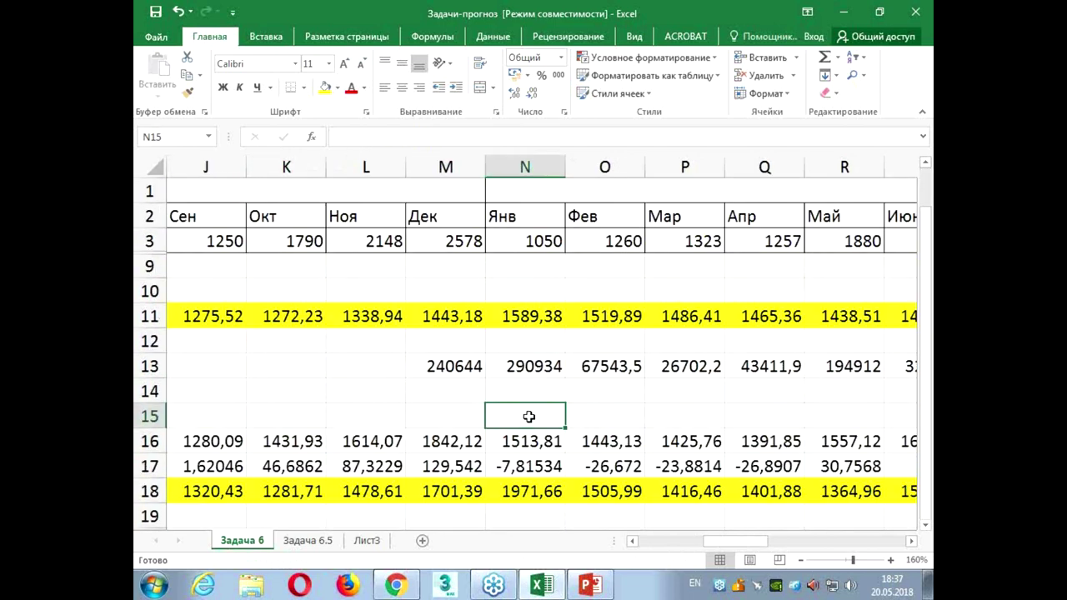
pyautogui.click(532, 370)
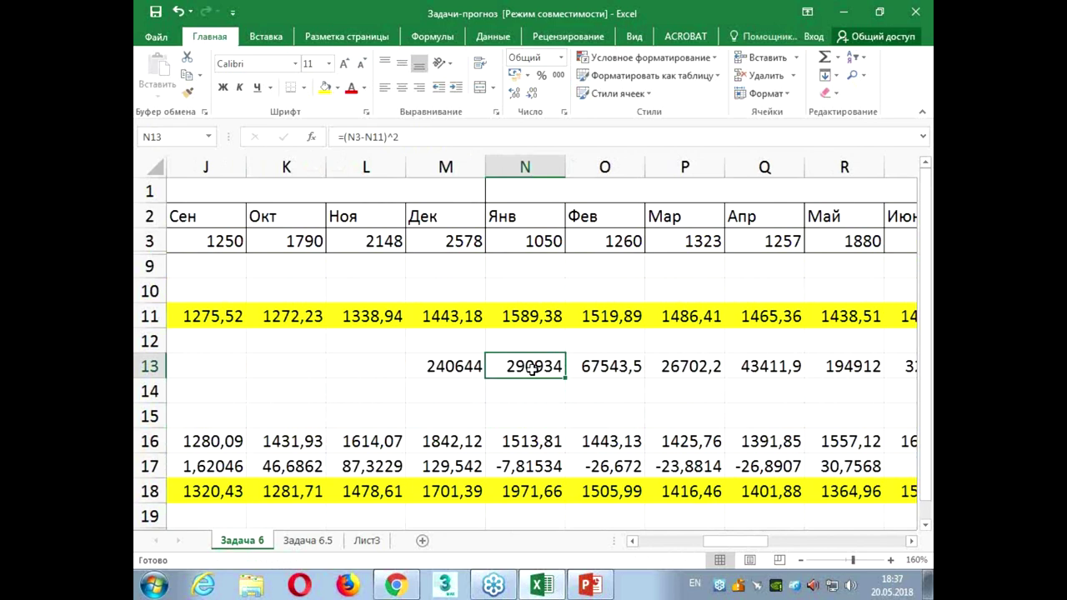
pyautogui.scroll(-4, 526, 358)
pyautogui.scroll(2, 521, 355)
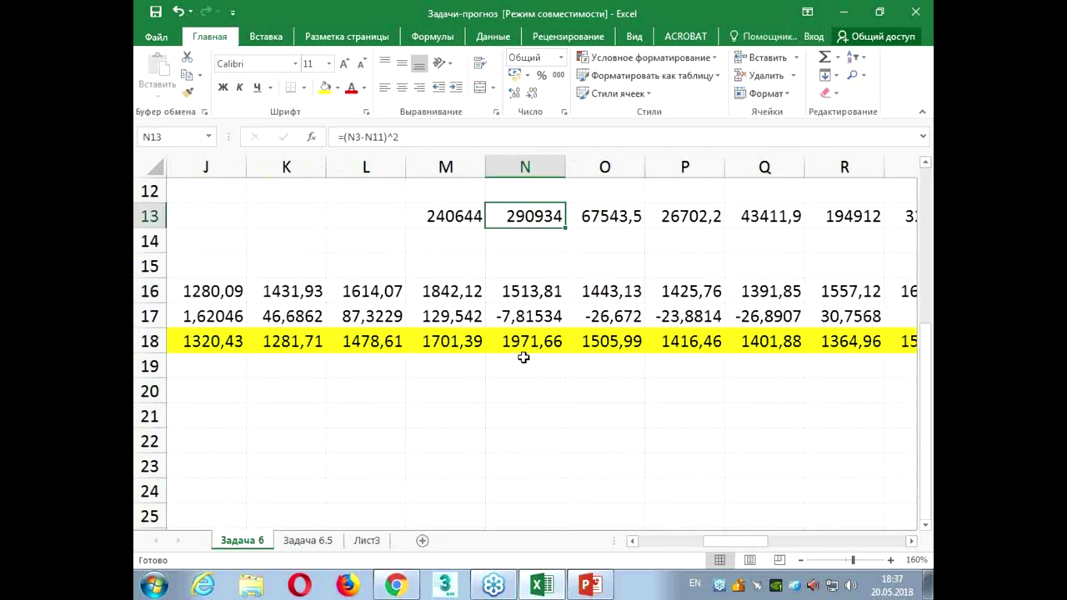
pyautogui.click(531, 367)
pyautogui.scroll(3, 559, 335)
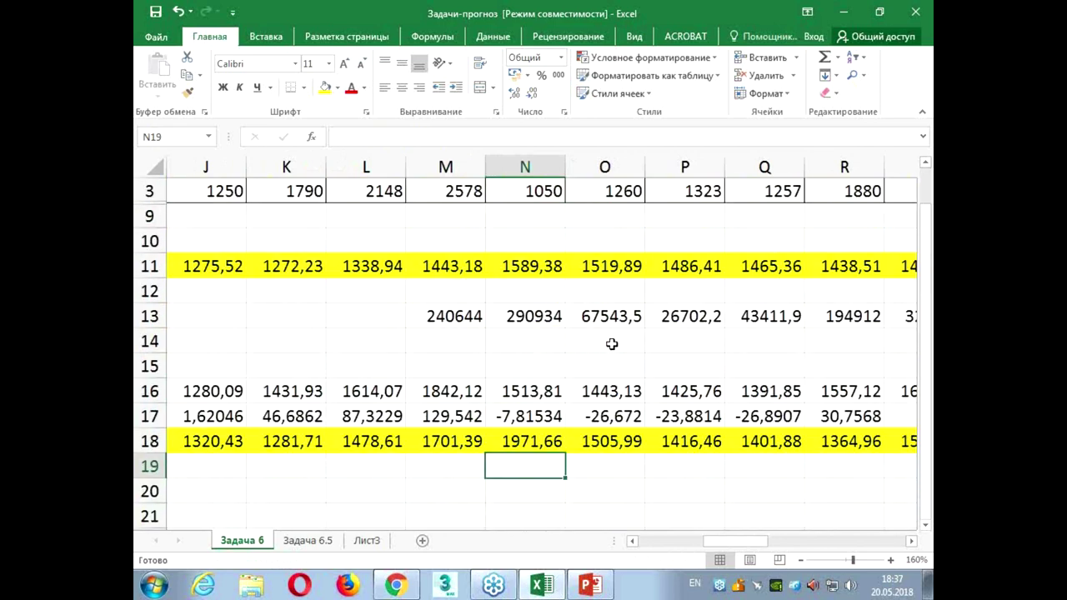
# Enter =(N3-N18)^2 in N19, giving 849464, and fill it across to column Y
pyautogui.write('=')
pyautogui.scroll(1, 550, 334)
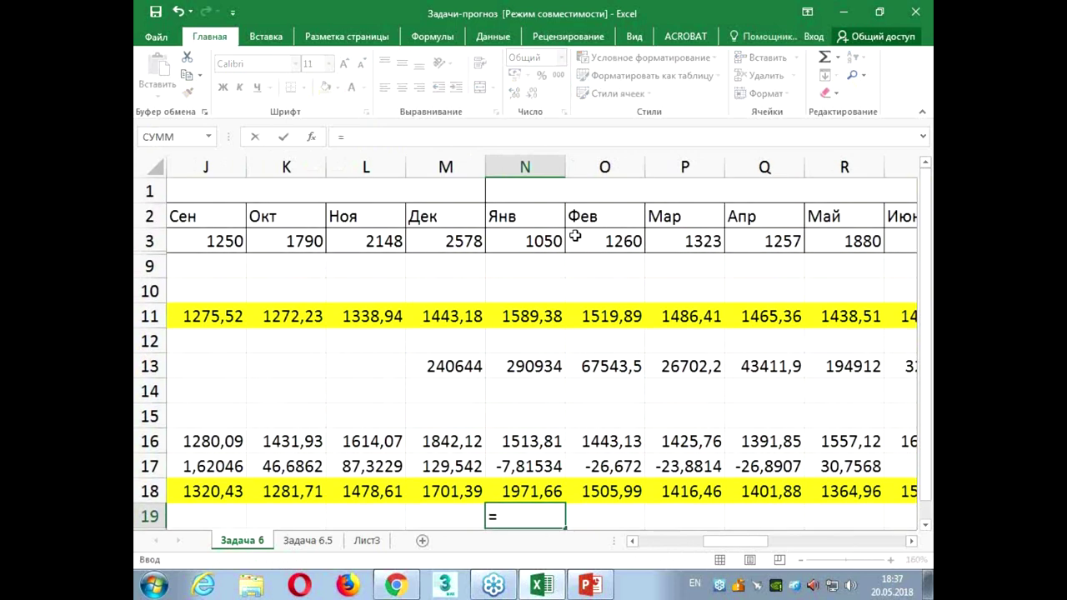
pyautogui.click(543, 240)
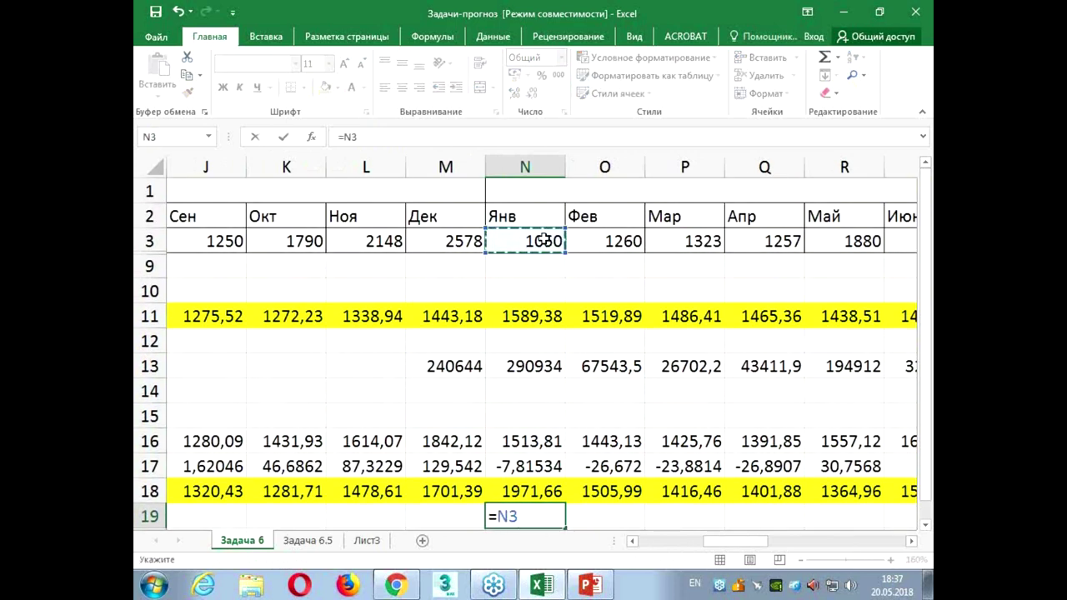
pyautogui.press('BackSpace')
pyautogui.press('BackSpace')
pyautogui.write('(')
pyautogui.click(543, 239)
pyautogui.write('-')
pyautogui.click(509, 492)
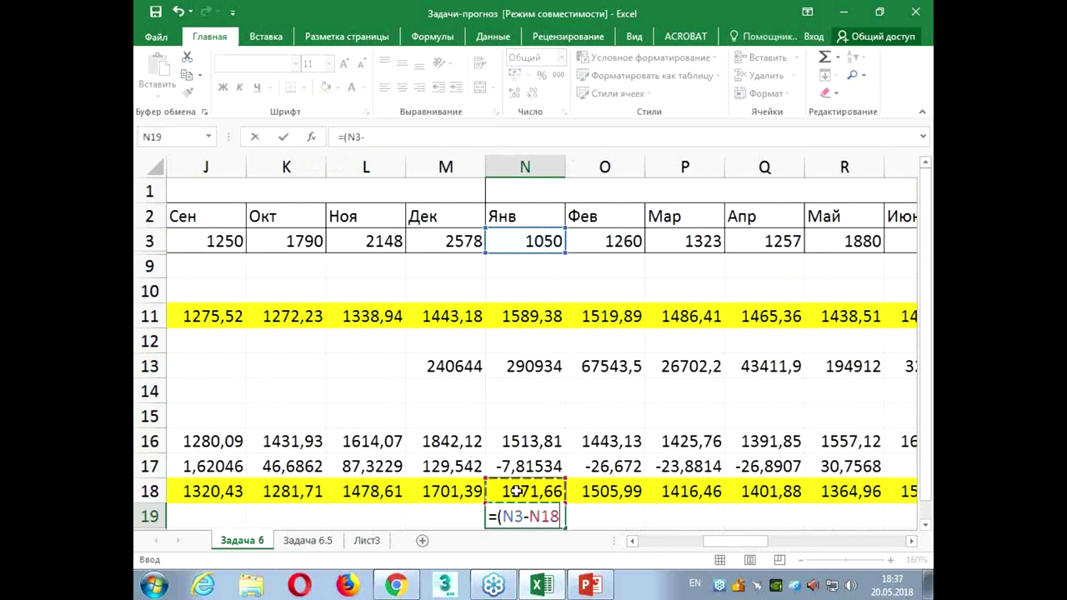
pyautogui.write(')')
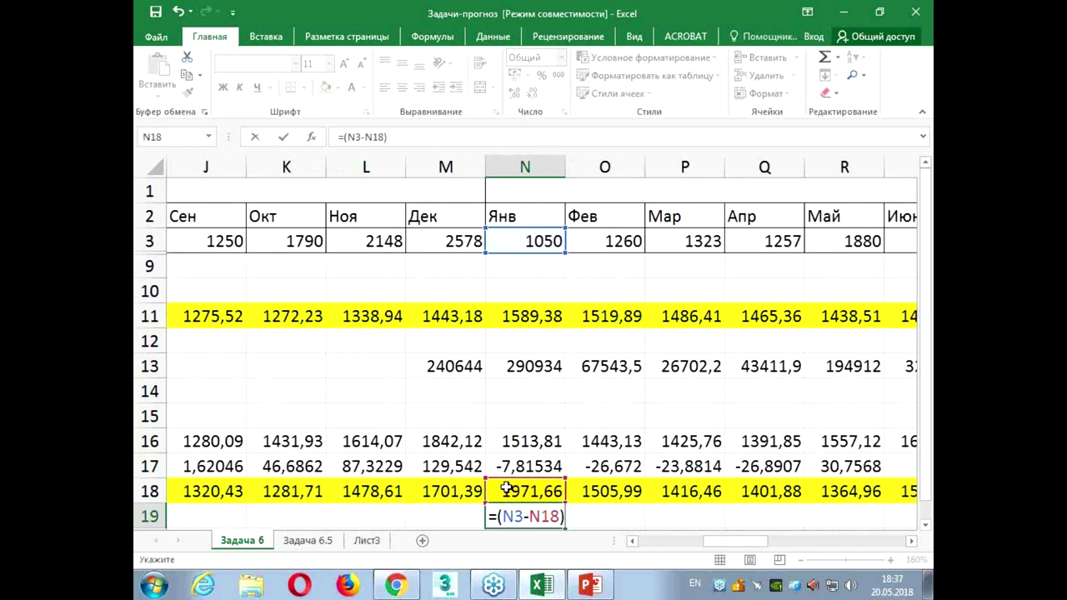
pyautogui.write('^2')
pyautogui.press('Return')
pyautogui.click(525, 488)
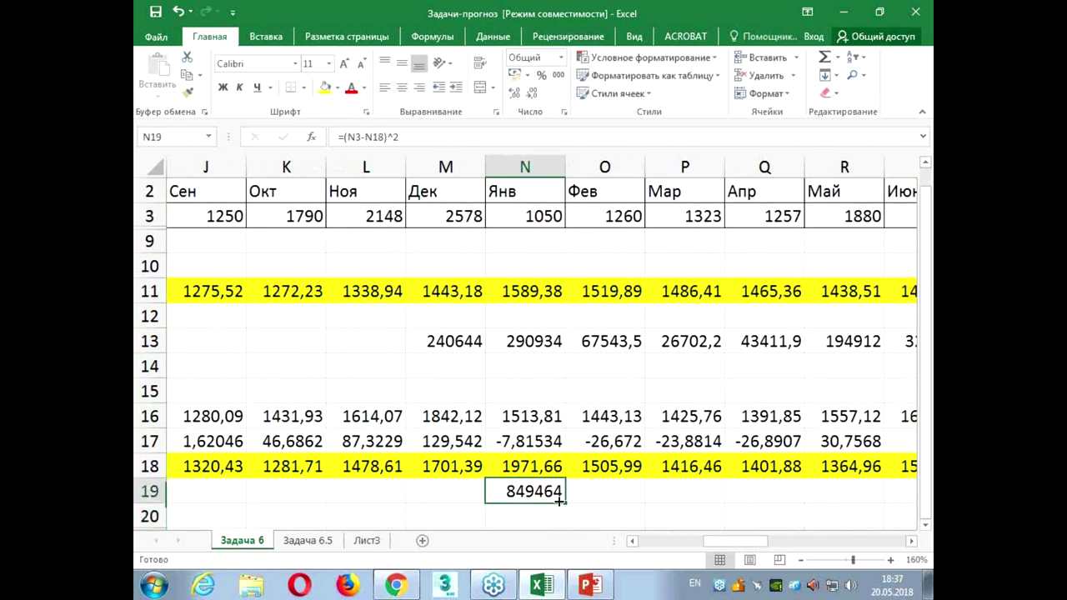
pyautogui.moveTo(567, 504); pyautogui.dragTo(813, 486)
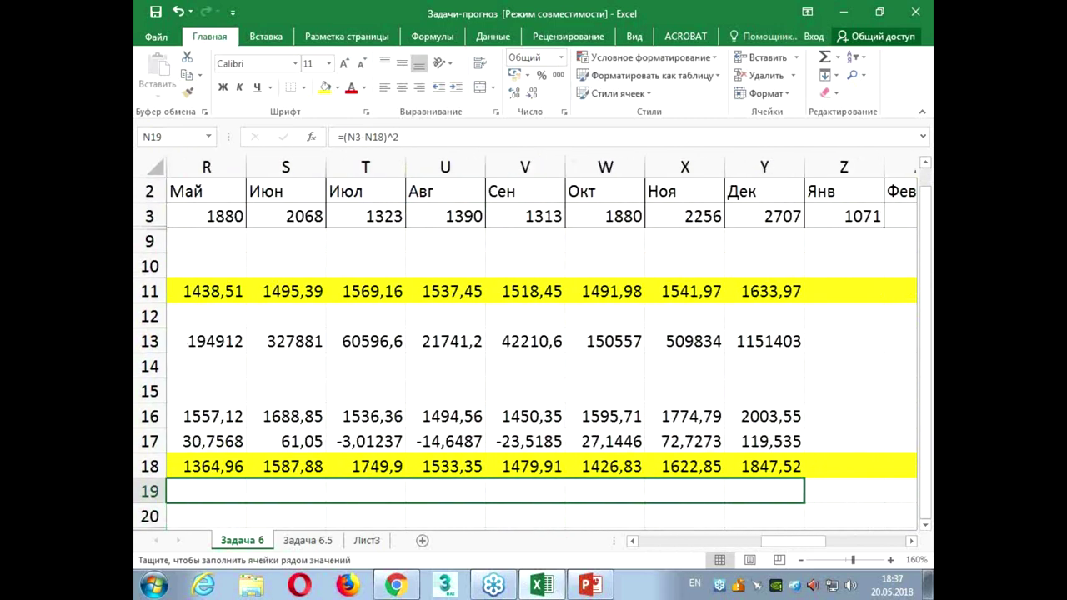
# Fill the squared Holt errors across row 19 through column Y
pyautogui.click(668, 414)
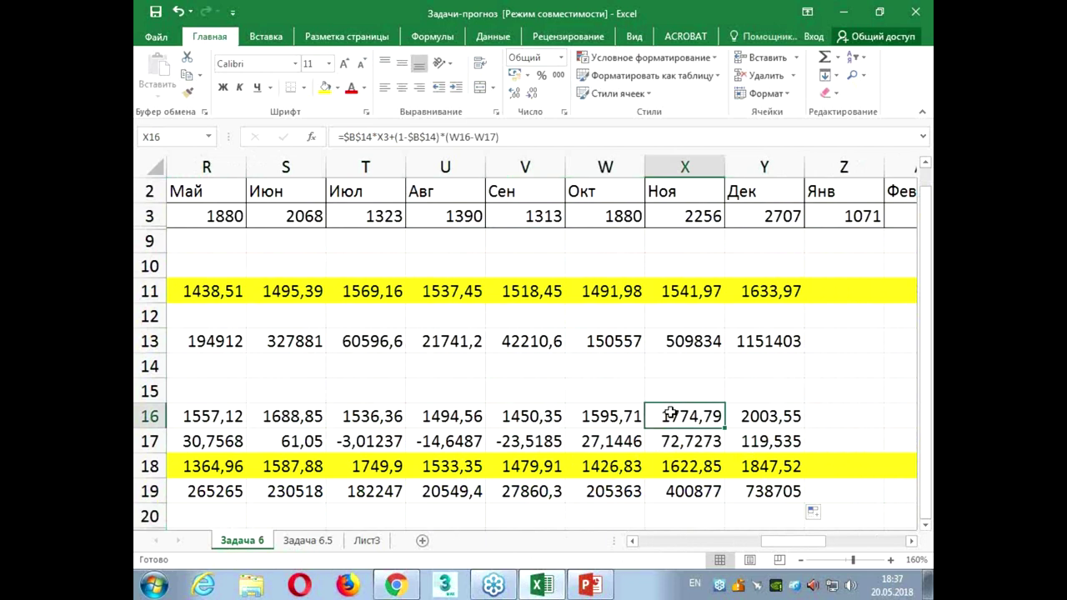
pyautogui.moveTo(484, 391); pyautogui.dragTo(136, 386)
pyautogui.moveTo(202, 387); pyautogui.dragTo(204, 389)
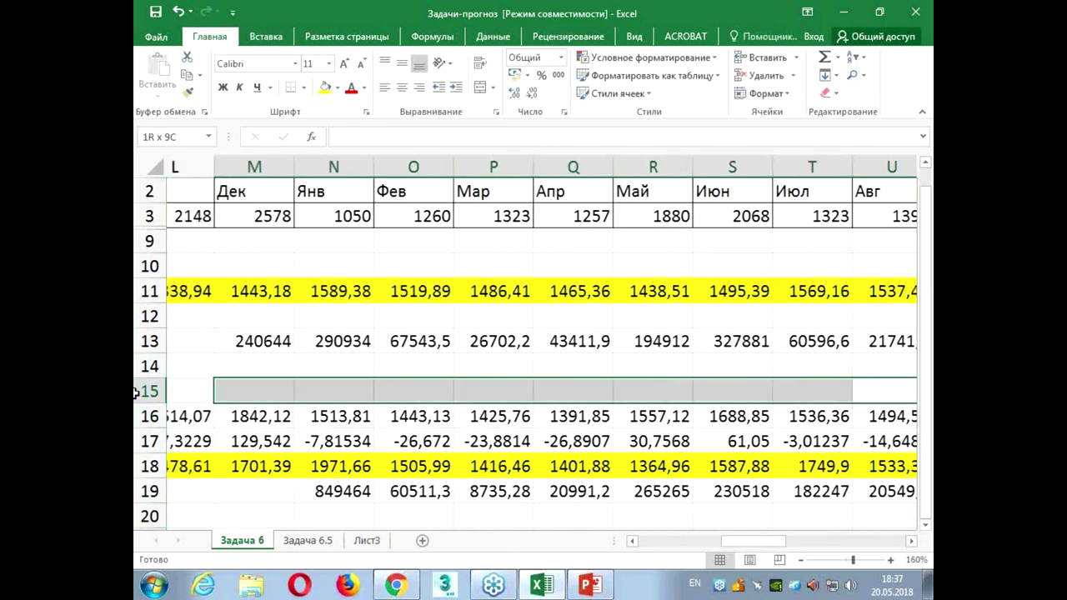
# Copy the averaging formula from M13 into M19, giving a Holt MSE of 250924
pyautogui.click(286, 341)
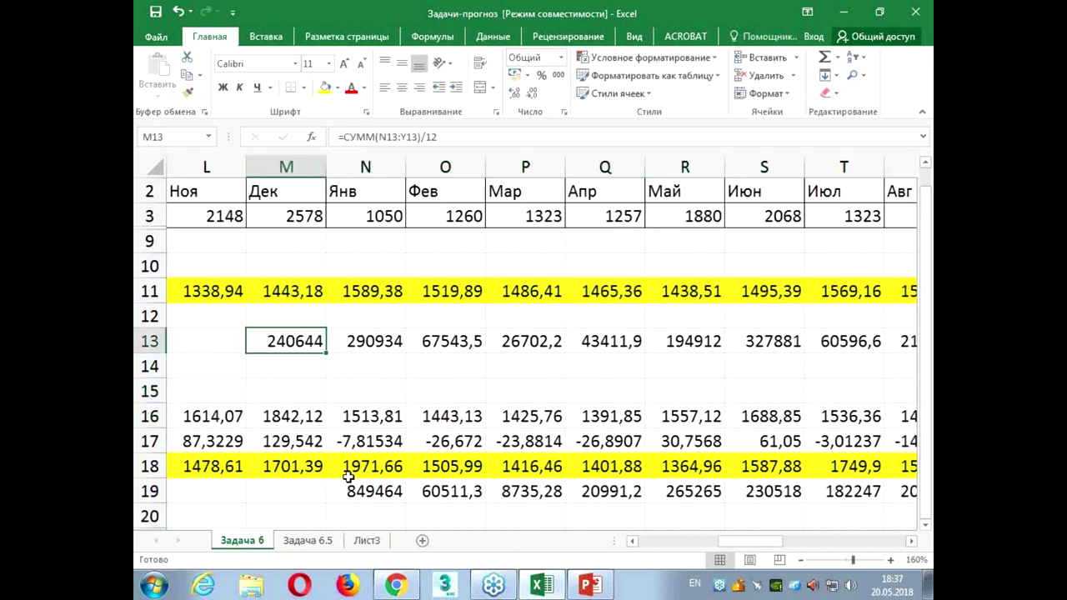
pyautogui.hotkey('ctrl', 'c')
pyautogui.click(321, 493)
pyautogui.hotkey('ctrl', 'v')
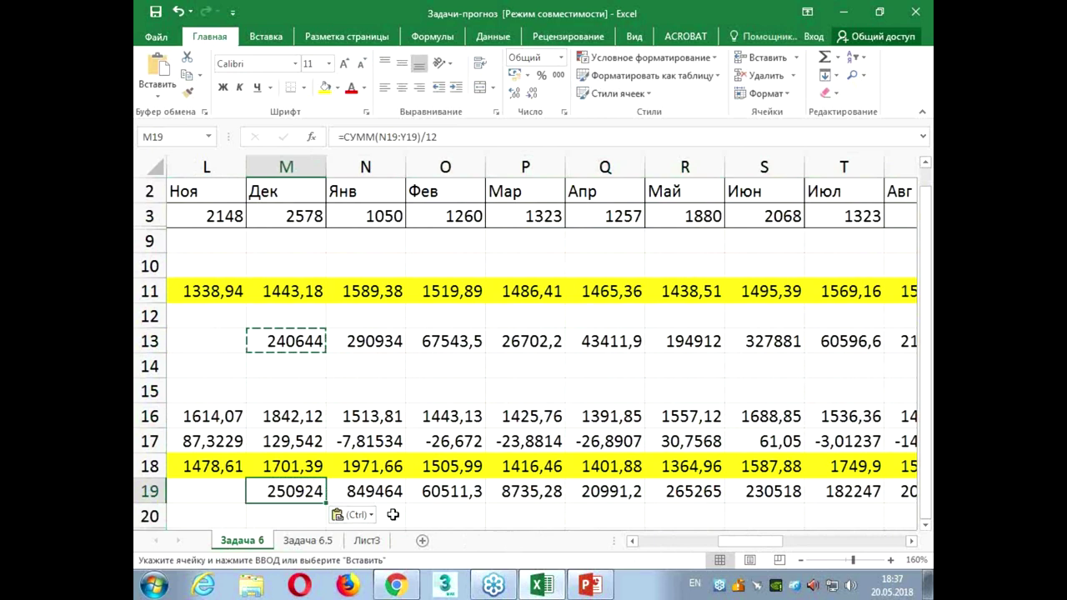
pyautogui.click(408, 517)
pyautogui.click(321, 490)
pyautogui.press('Left')
pyautogui.press('Left')
pyautogui.press('Left')
pyautogui.press('Left')
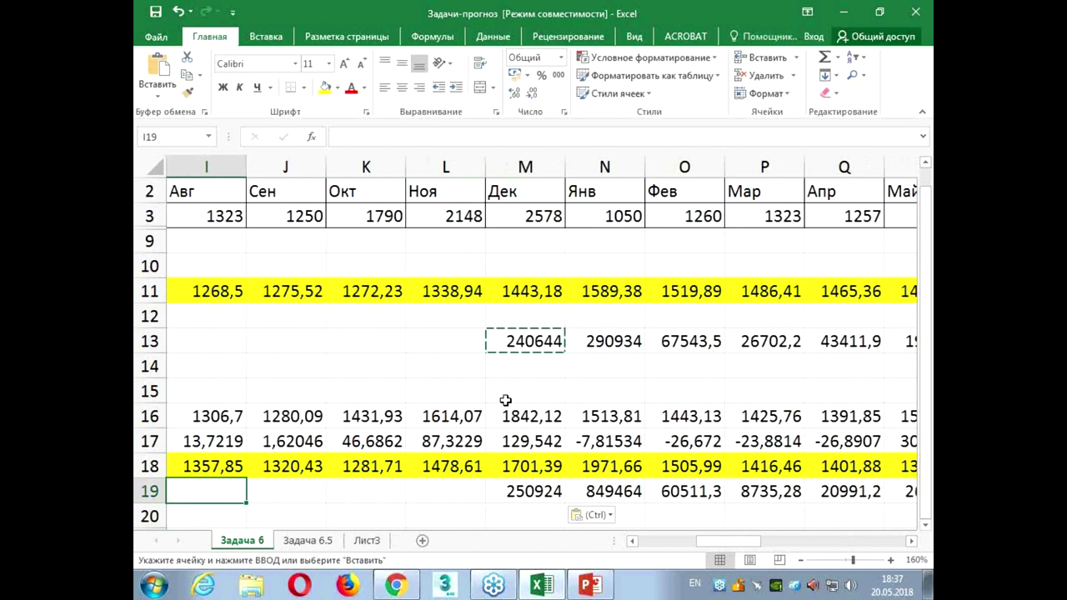
# Review the Holt forecast formula in M18 and select the Holt MSE in M19
pyautogui.click(524, 470)
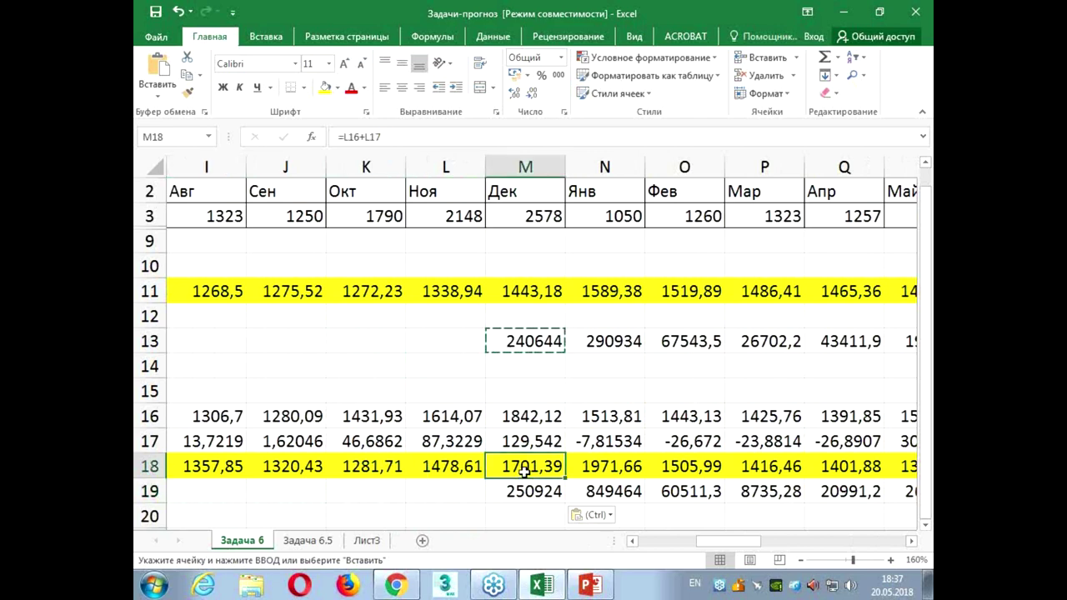
pyautogui.click(452, 394)
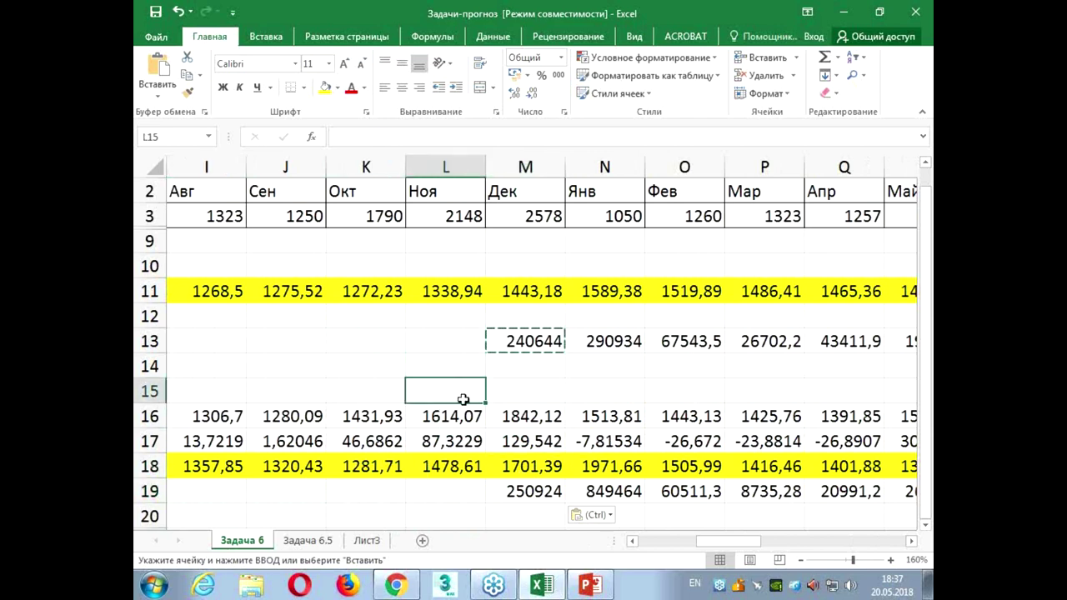
pyautogui.scroll(-1, 534, 413)
pyautogui.click(530, 446)
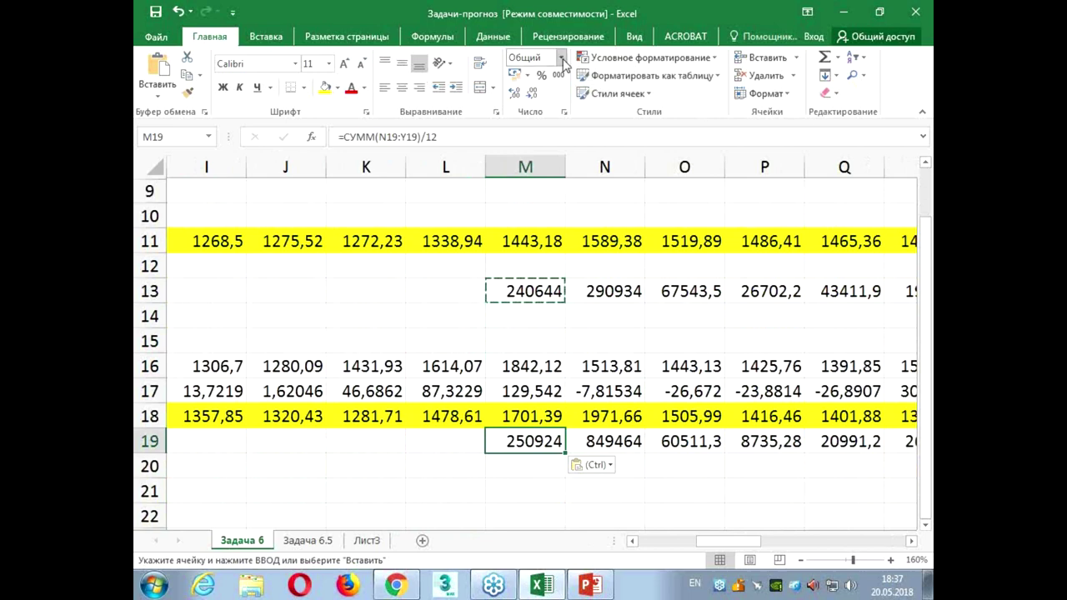
pyautogui.click(492, 36)
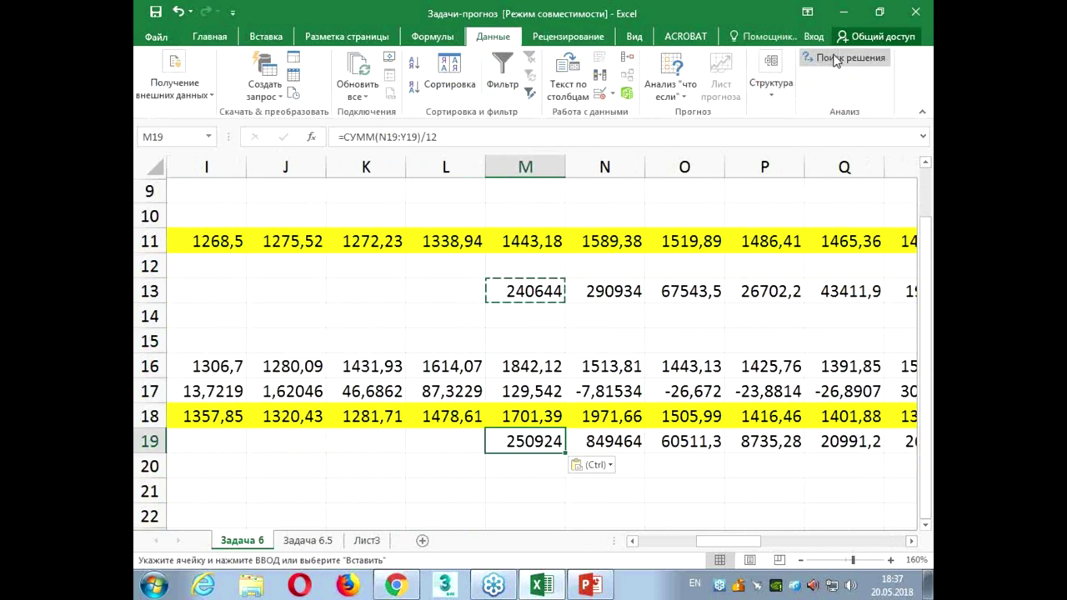
# Run Solver with α and β in B14:B15 as variable cells and keep the solution
pyautogui.click(836, 62)
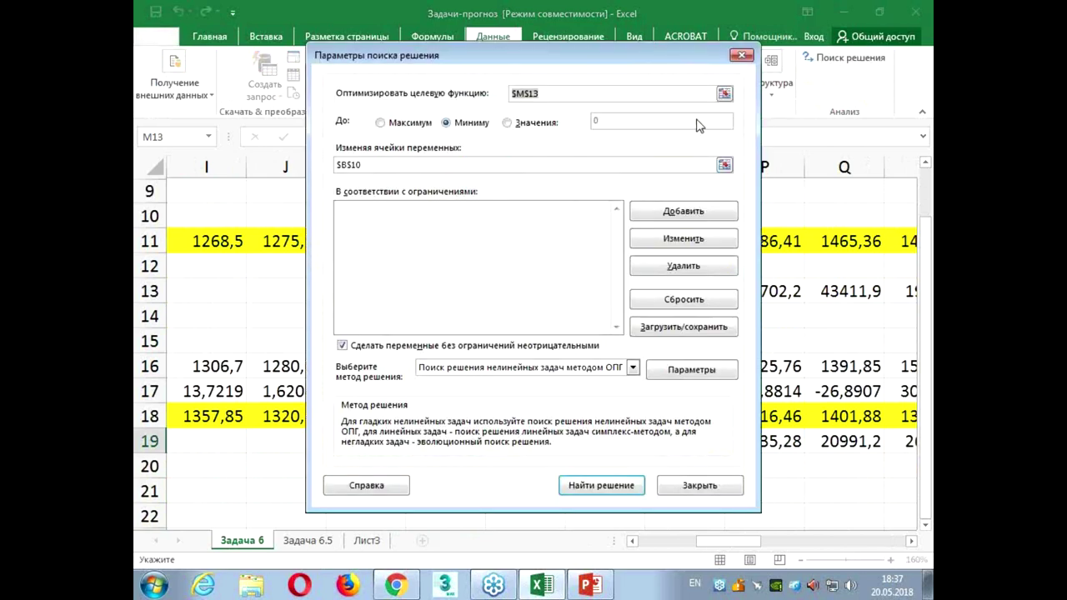
pyautogui.click(725, 166)
pyautogui.moveTo(233, 317); pyautogui.dragTo(235, 342)
pyautogui.press('Return')
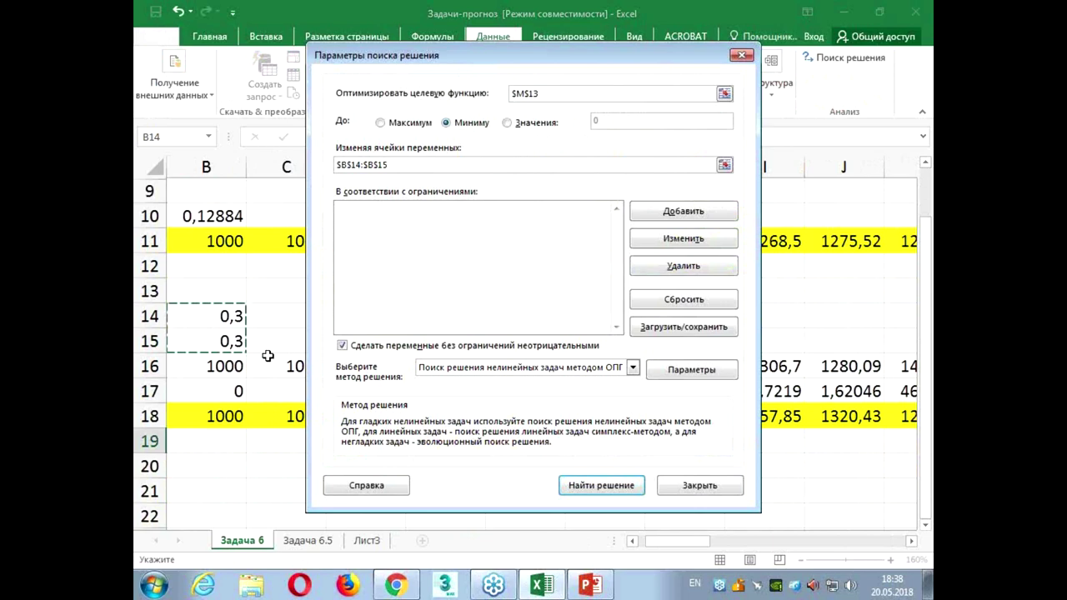
pyautogui.click(594, 486)
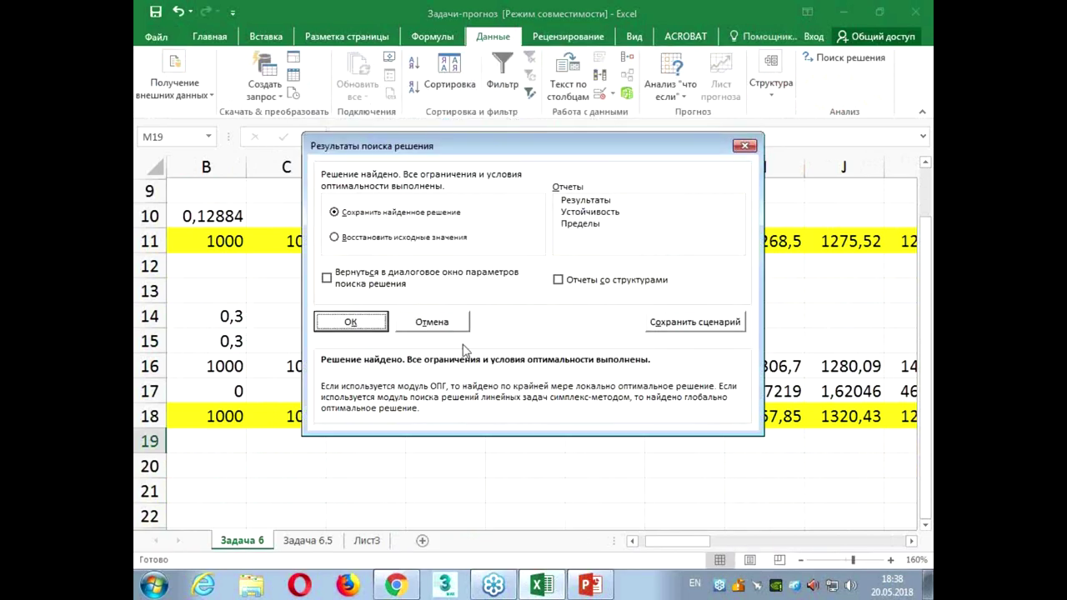
pyautogui.click(351, 327)
# Check the forecast in F18 and select the Holt MSE cell M19
pyautogui.click(550, 409)
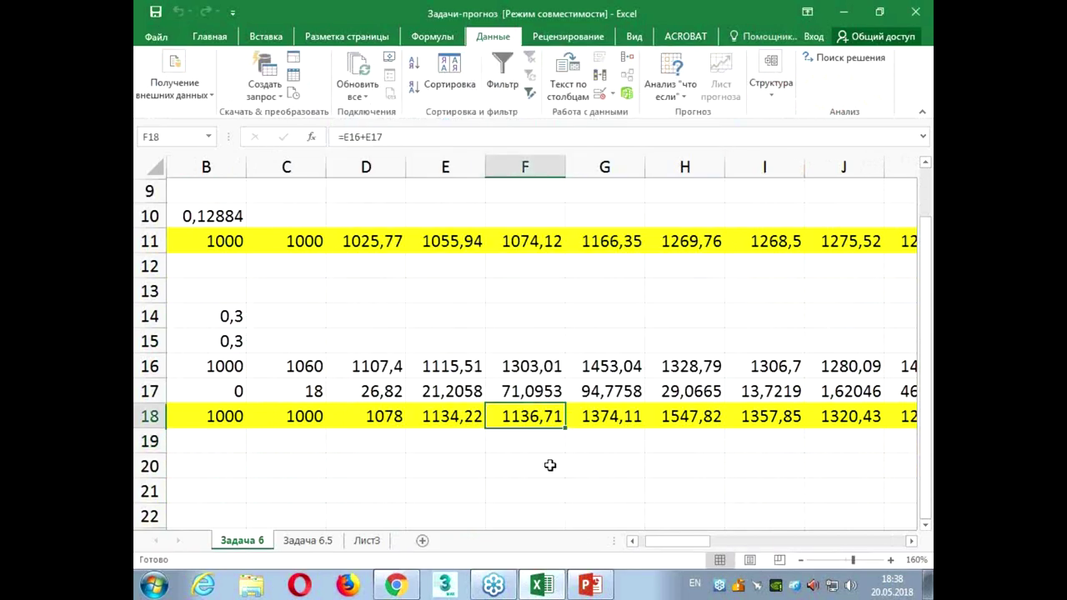
pyautogui.moveTo(551, 465); pyautogui.dragTo(565, 458)
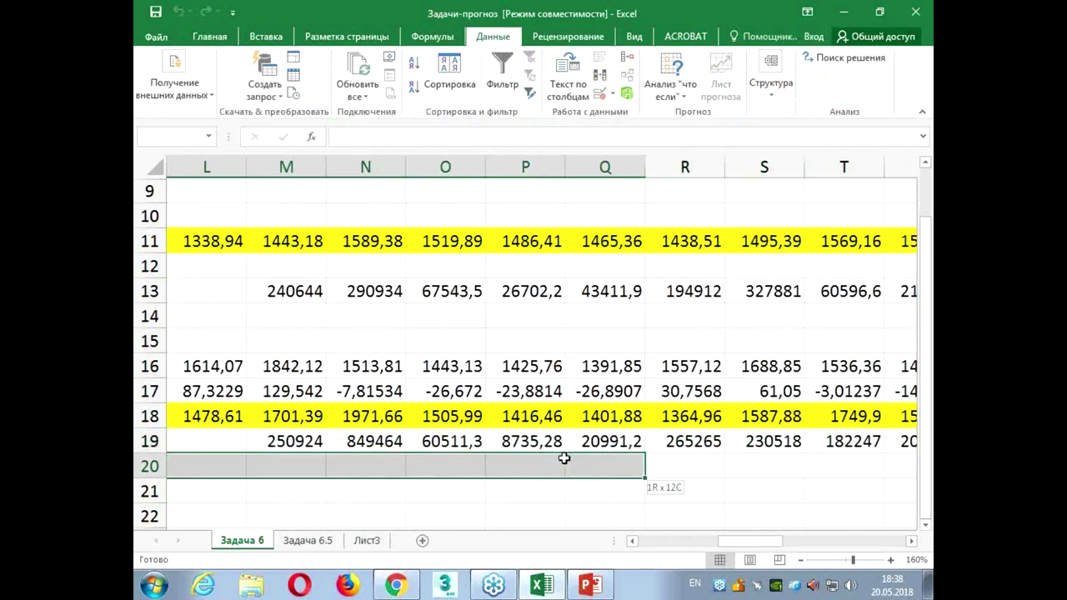
pyautogui.click(330, 442)
pyautogui.press('Left')
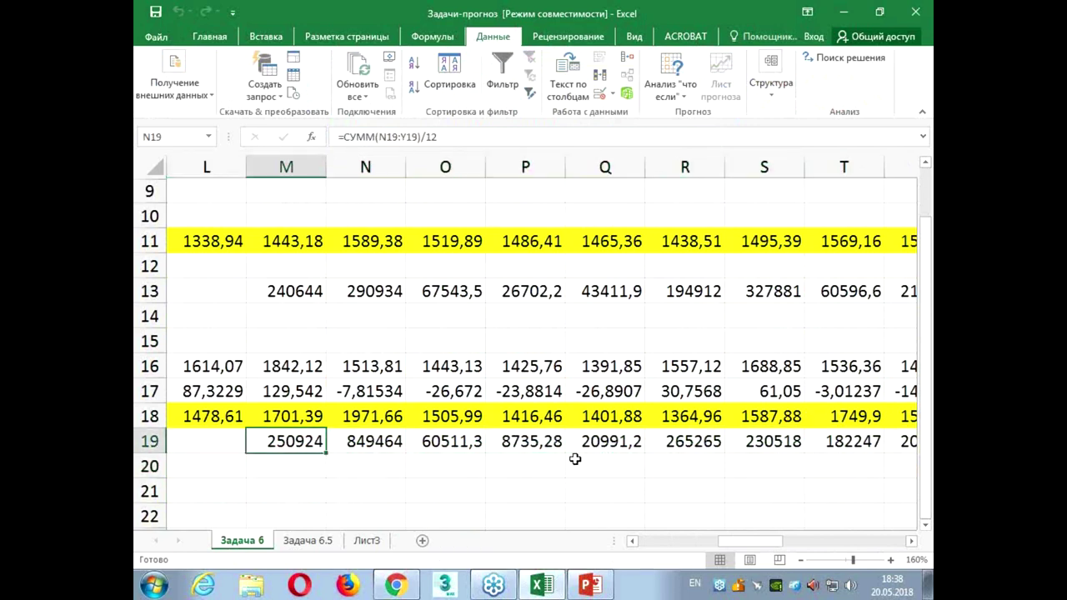
pyautogui.press('Left')
pyautogui.press('Left')
pyautogui.press('Left')
pyautogui.click(685, 447)
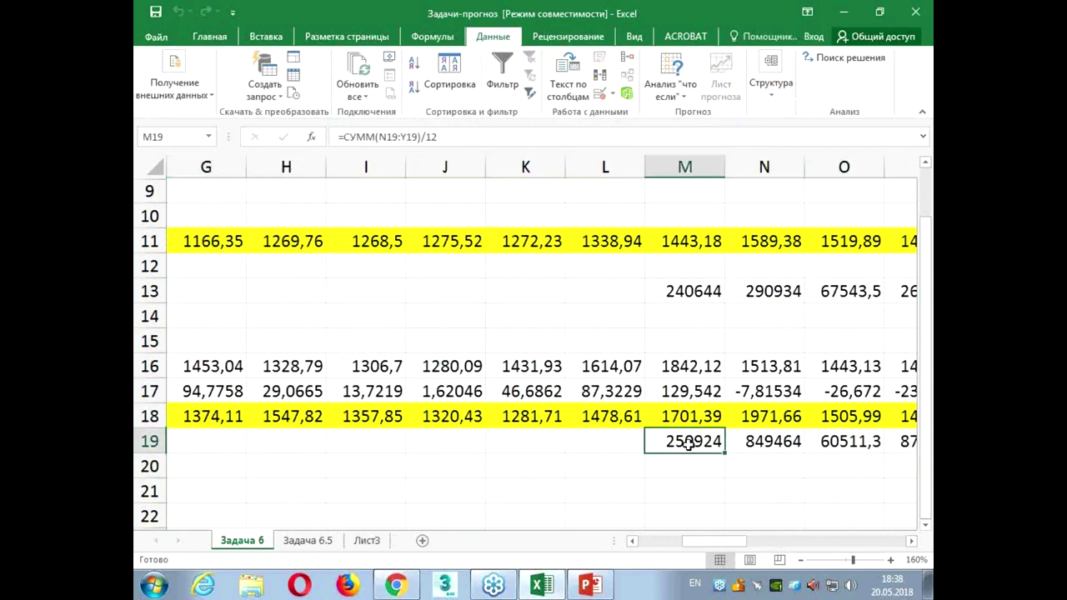
# Rerun Solver minimising M19 over B14:B15, keeping α 0,22872 and β 0,71444
pyautogui.click(842, 57)
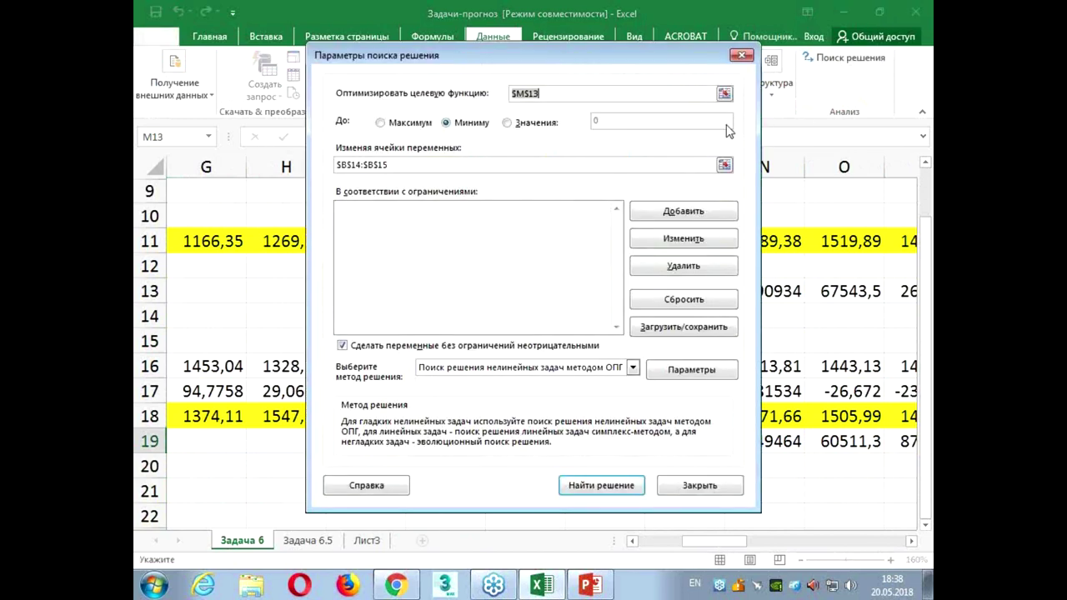
pyautogui.click(724, 93)
pyautogui.click(692, 438)
pyautogui.click(747, 73)
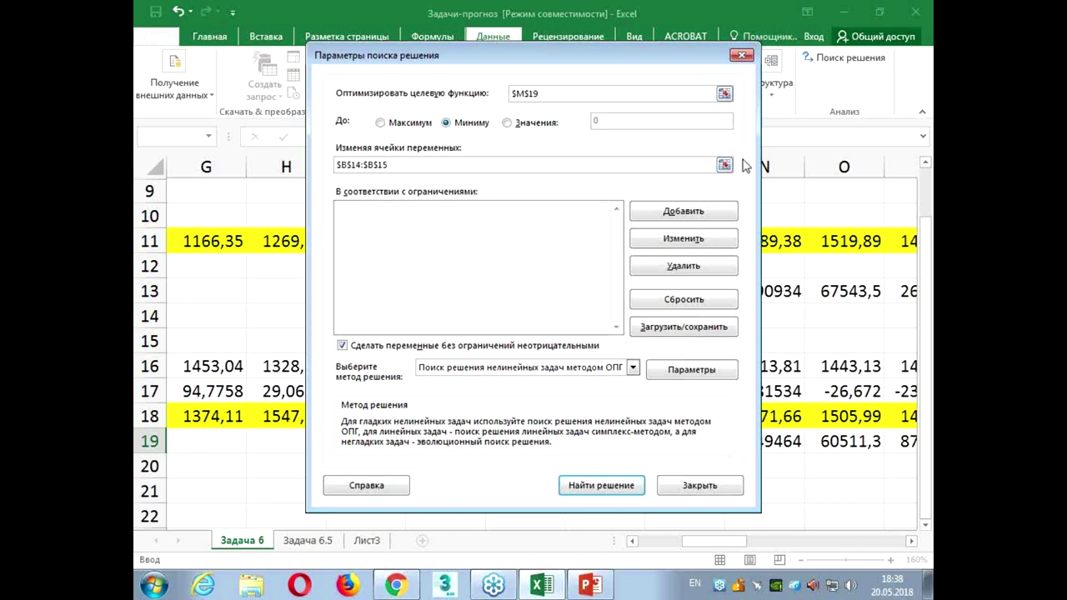
pyautogui.click(724, 164)
pyautogui.click(225, 314)
pyautogui.moveTo(225, 312); pyautogui.dragTo(230, 337)
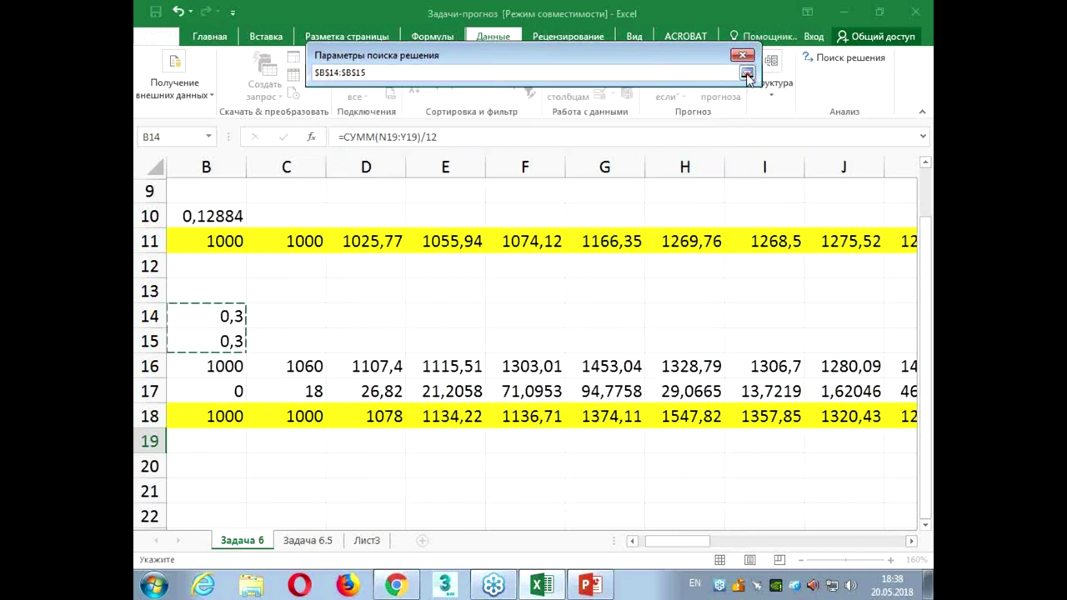
pyautogui.click(747, 72)
pyautogui.click(601, 490)
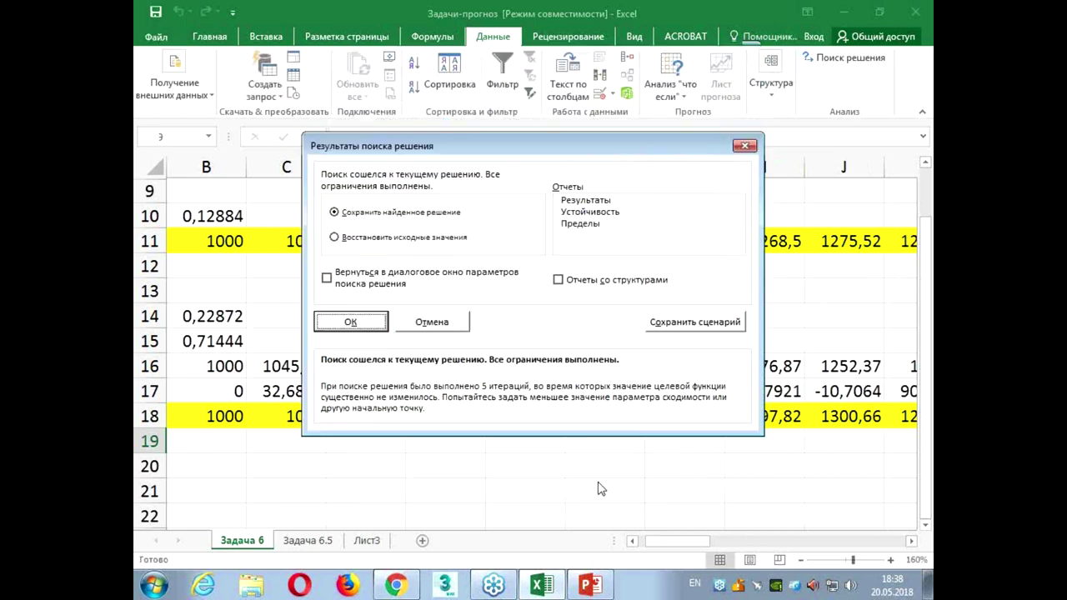
pyautogui.click(345, 326)
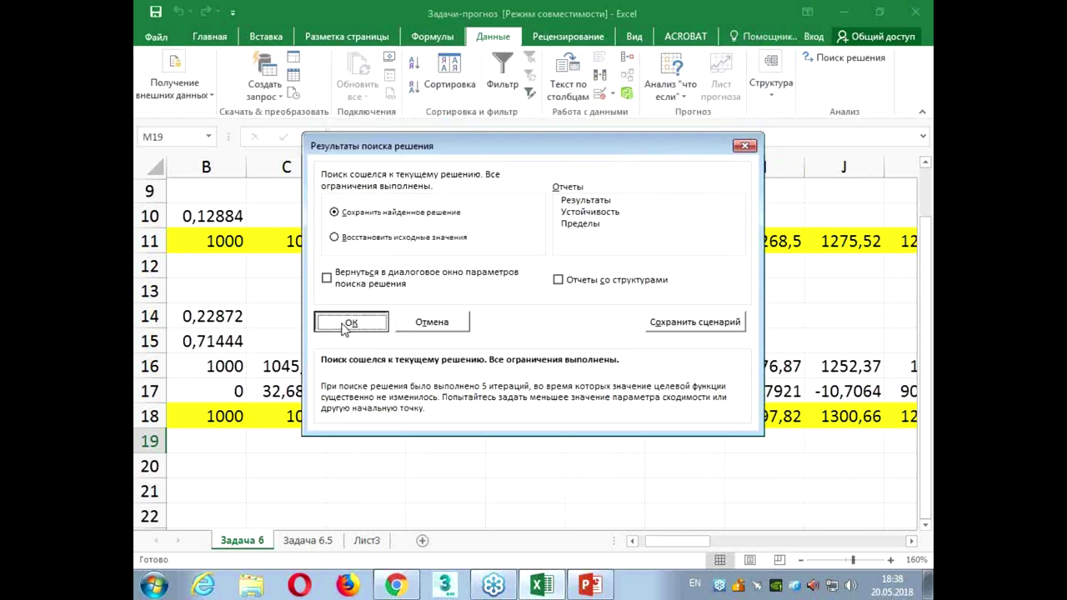
# Select the new Holt MSE of 221600 in M19 alongside the α and β labels
pyautogui.moveTo(738, 439)
pyautogui.mouseDown()
pyautogui.moveTo(859, 430)
pyautogui.moveTo(692, 436)
pyautogui.mouseUp()
pyautogui.click(692, 437)
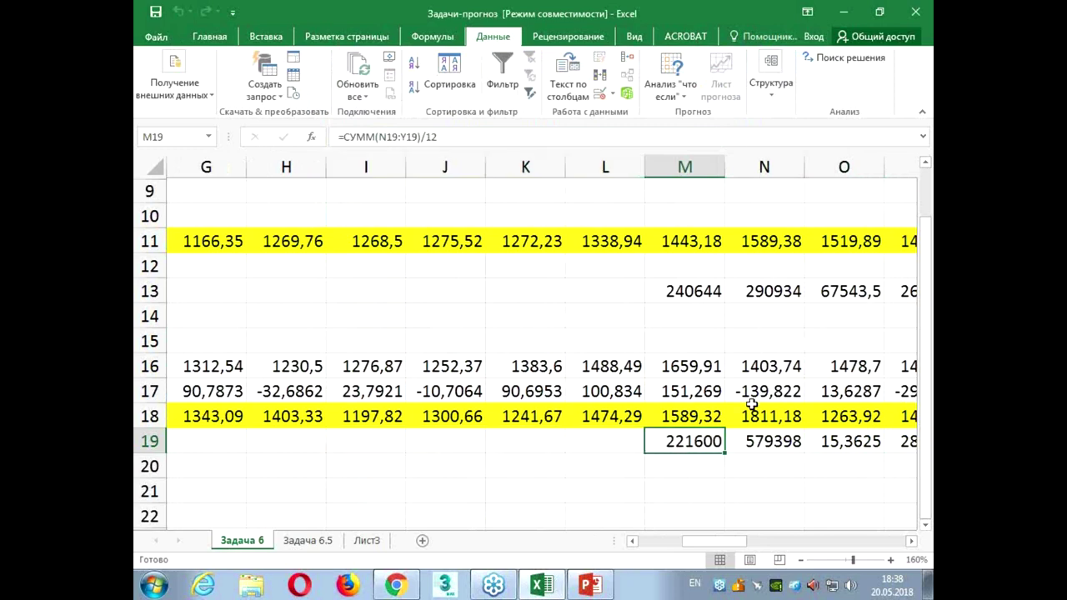
pyautogui.moveTo(457, 317); pyautogui.dragTo(384, 358)
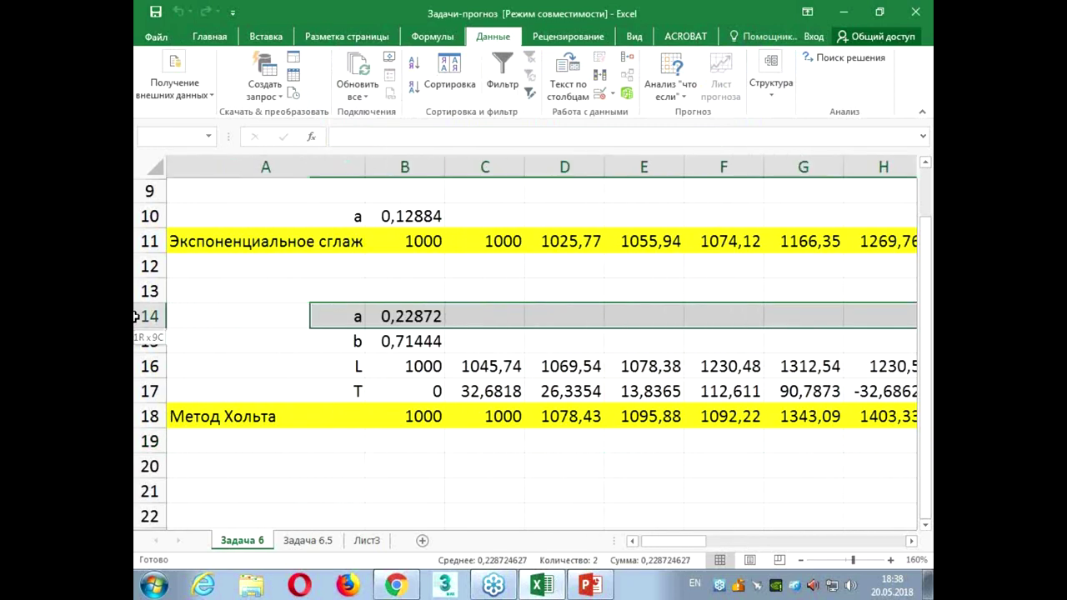
# Review the optimised α and β values in B14:B15
pyautogui.click(383, 350)
pyautogui.press('Up')
pyautogui.press('Up')
pyautogui.click(404, 341)
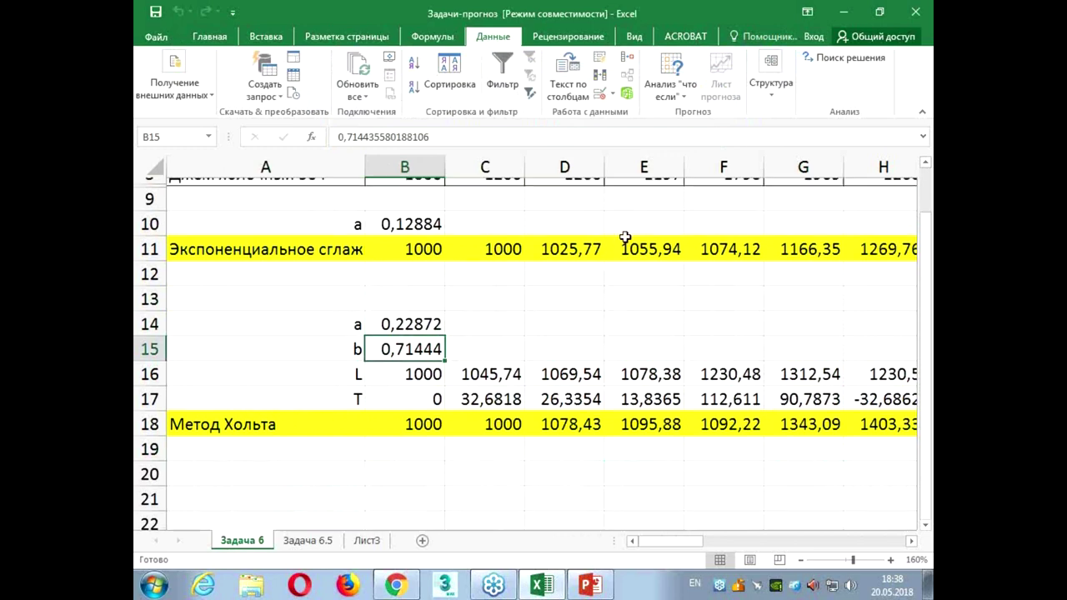
pyautogui.scroll(3, 627, 239)
pyautogui.scroll(-4, 636, 238)
pyautogui.scroll(3, 503, 296)
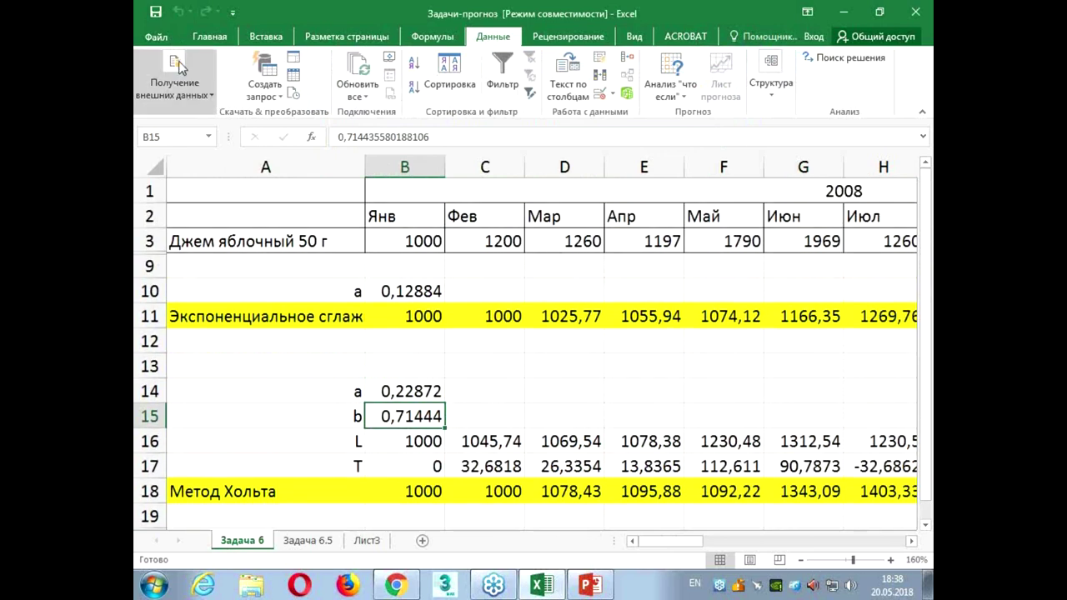
pyautogui.click(624, 332)
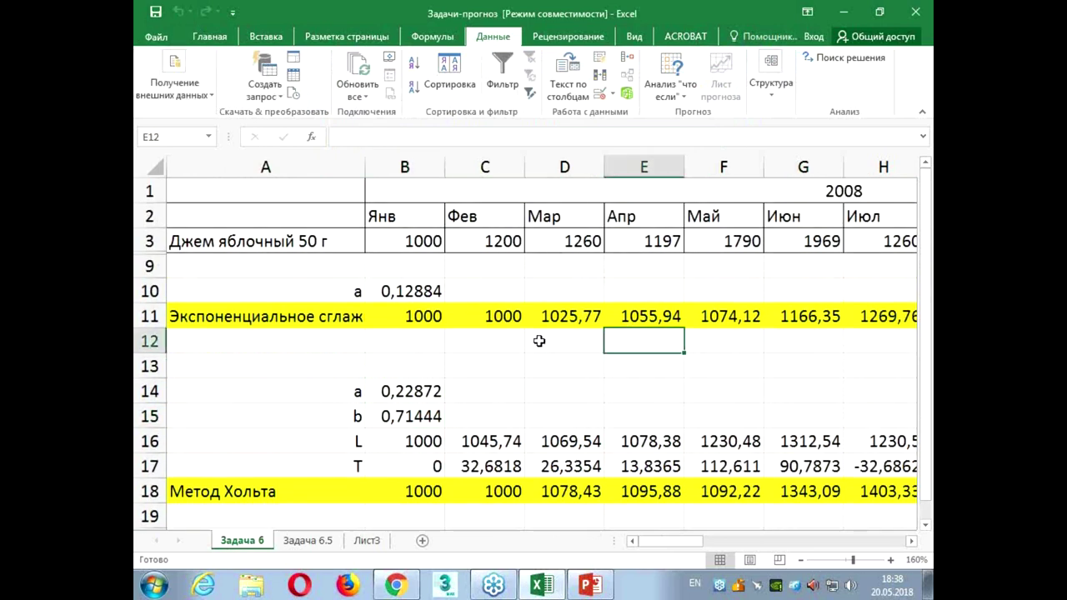
# Check the September exponential smoothing formula and select the 2009 monthly sales figures
pyautogui.moveTo(408, 241); pyautogui.dragTo(783, 242)
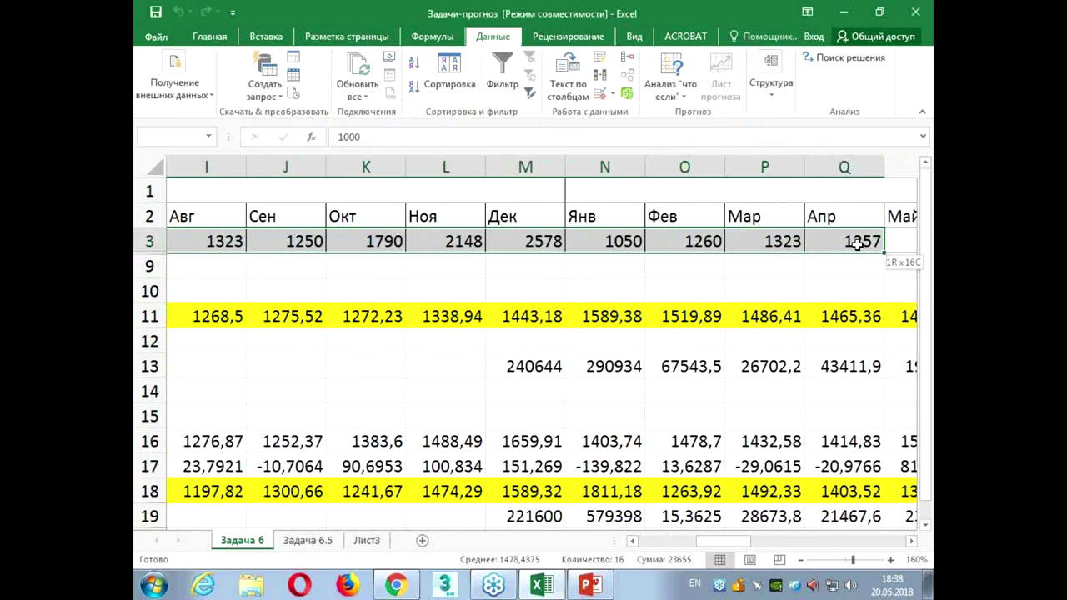
pyautogui.moveTo(784, 242); pyautogui.dragTo(542, 243)
pyautogui.moveTo(613, 241); pyautogui.dragTo(813, 243)
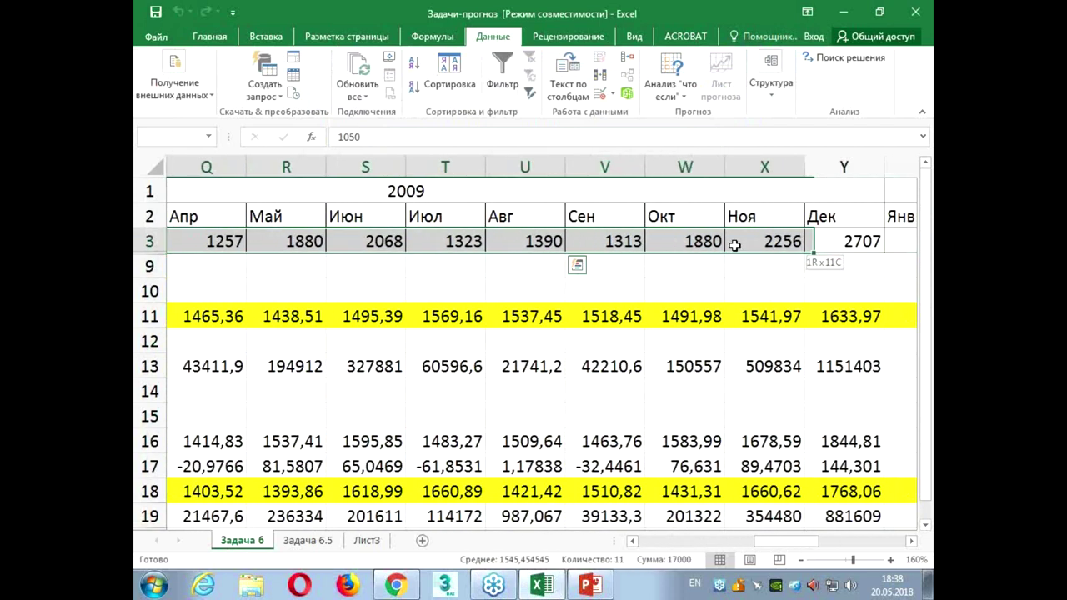
pyautogui.click(574, 322)
pyautogui.scroll(-1, 573, 324)
pyautogui.scroll(-5, 573, 325)
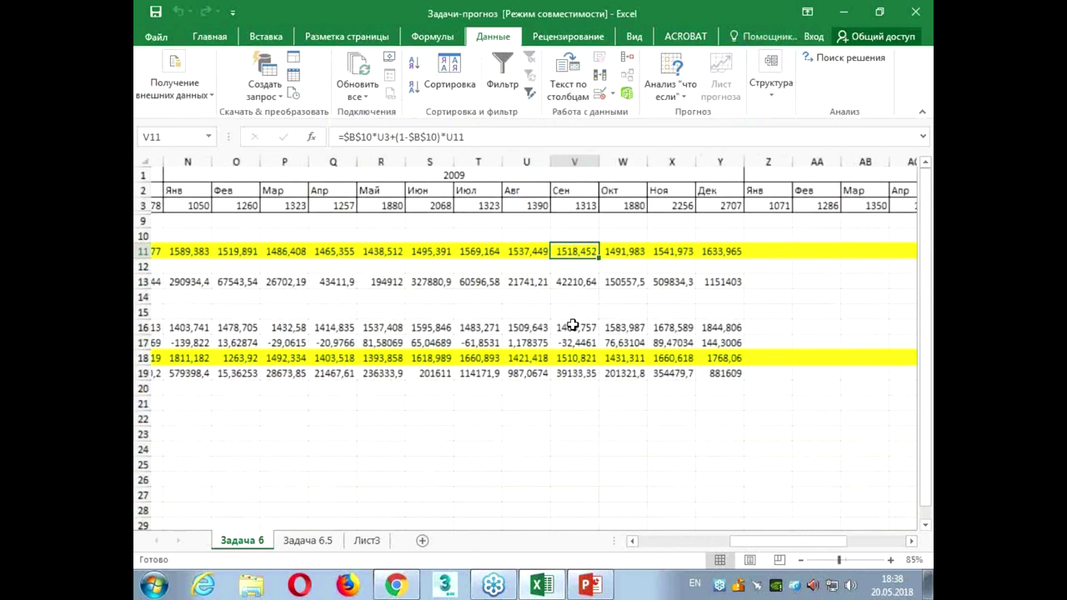
pyautogui.moveTo(484, 368); pyautogui.dragTo(267, 346)
pyautogui.moveTo(763, 193)
pyautogui.mouseDown()
pyautogui.moveTo(377, 193)
pyautogui.moveTo(774, 224)
pyautogui.mouseUp()
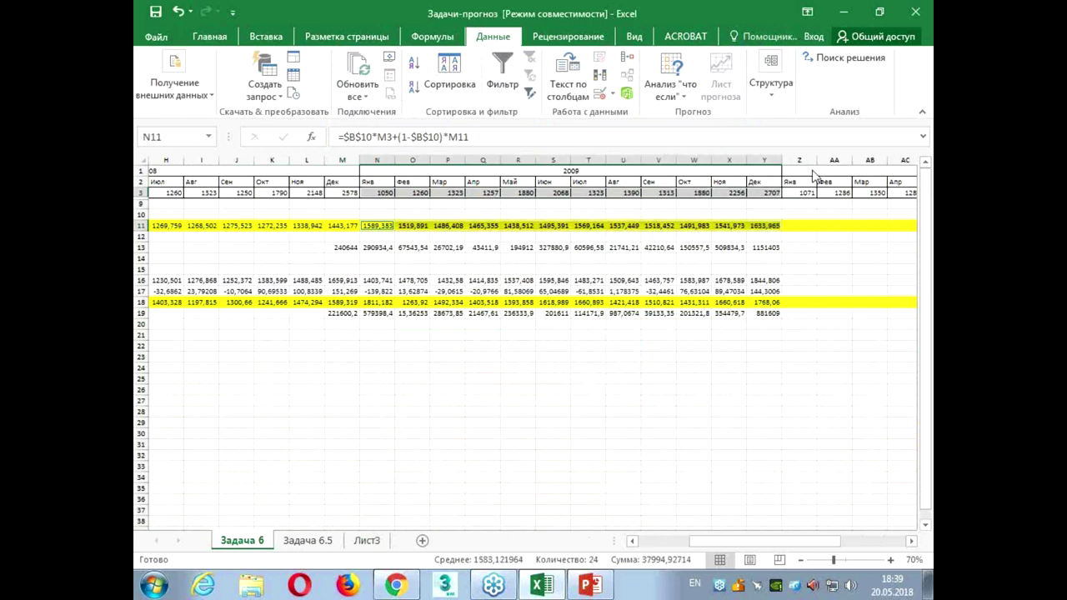
pyautogui.click(266, 37)
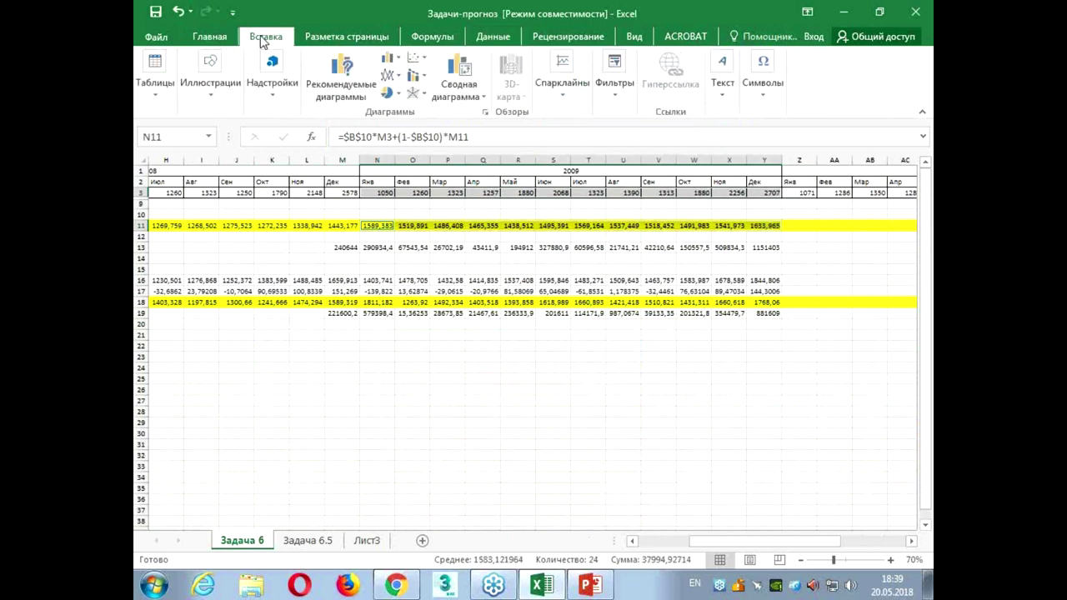
pyautogui.click(390, 77)
pyautogui.click(402, 125)
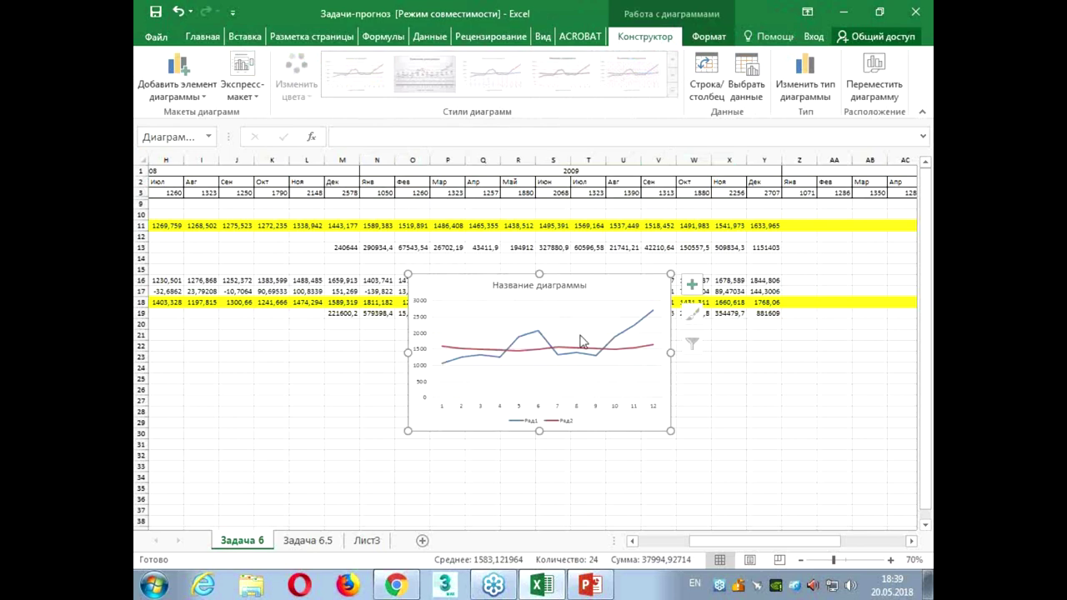
pyautogui.click(179, 15)
# Select the 2009 sales in N3:Y3 together with the Holt forecasts in N18:Y18
pyautogui.click(436, 356)
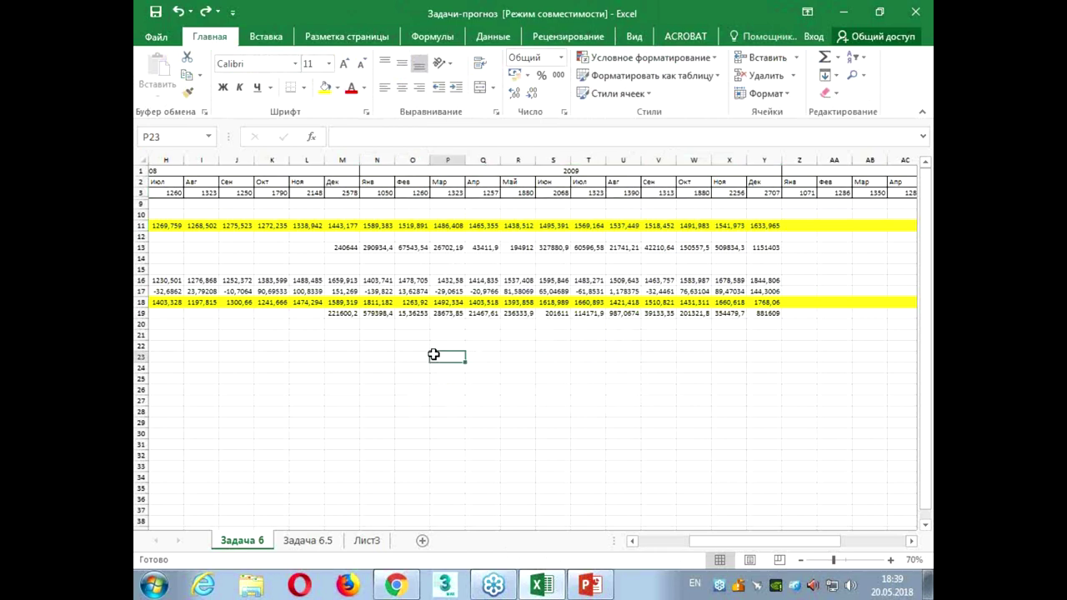
pyautogui.click(344, 233)
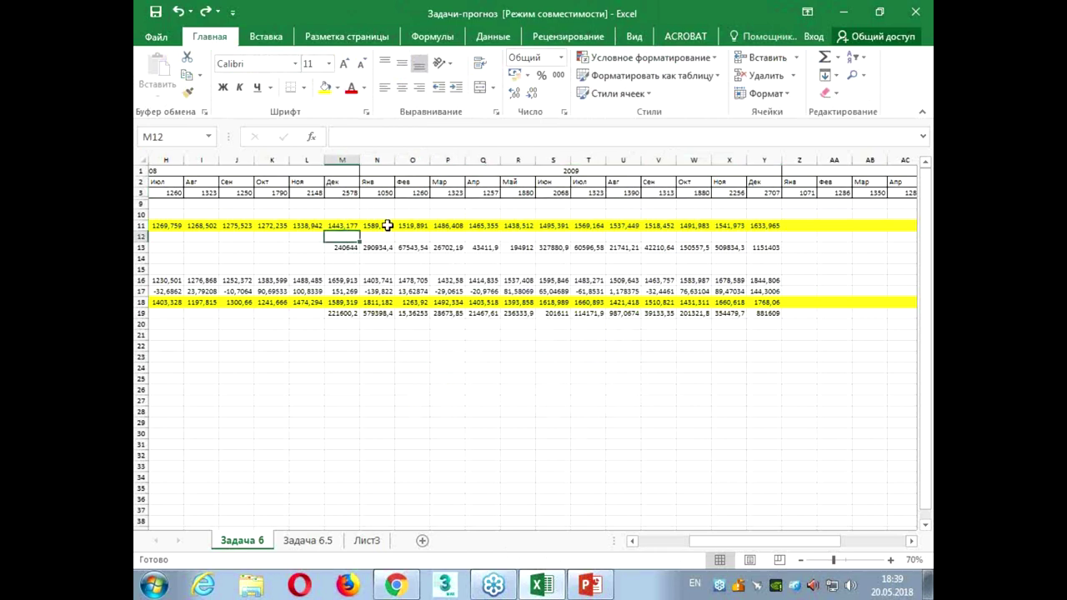
pyautogui.moveTo(379, 225); pyautogui.dragTo(765, 234)
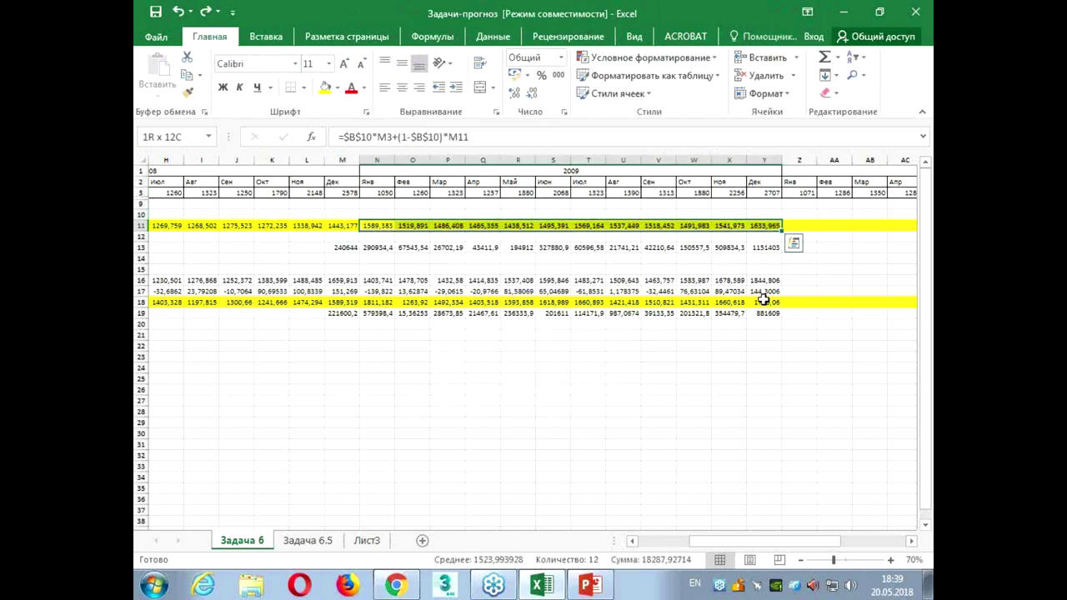
pyautogui.keyDown('ctrl'); pyautogui.moveTo(766, 302); pyautogui.dragTo(624, 302); pyautogui.keyUp('ctrl')
pyautogui.moveTo(758, 194); pyautogui.dragTo(376, 197)
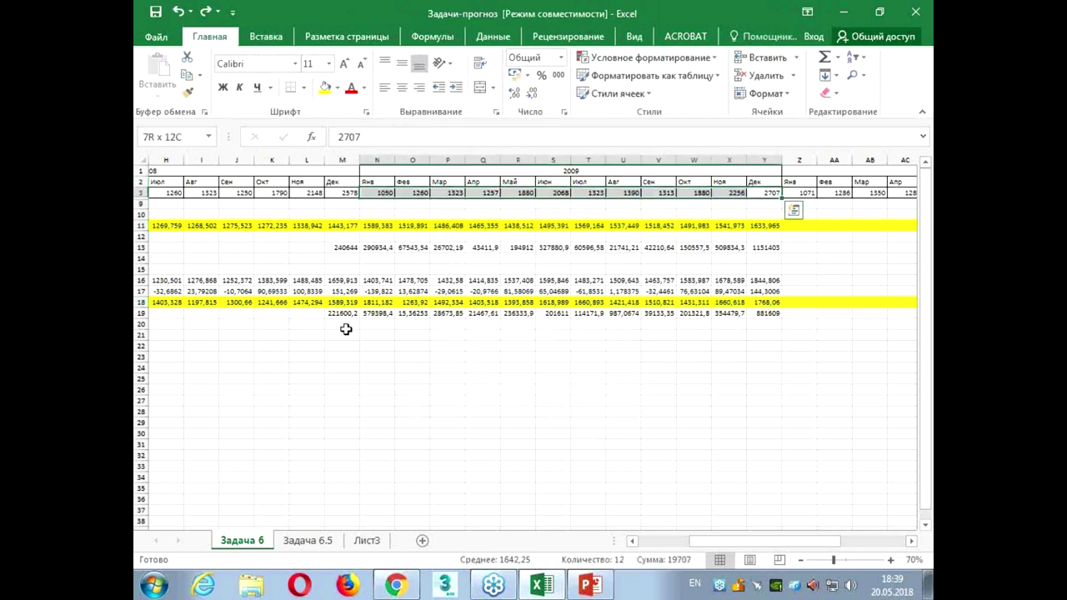
pyautogui.keyDown('ctrl'); pyautogui.moveTo(380, 302); pyautogui.dragTo(766, 303); pyautogui.keyUp('ctrl')
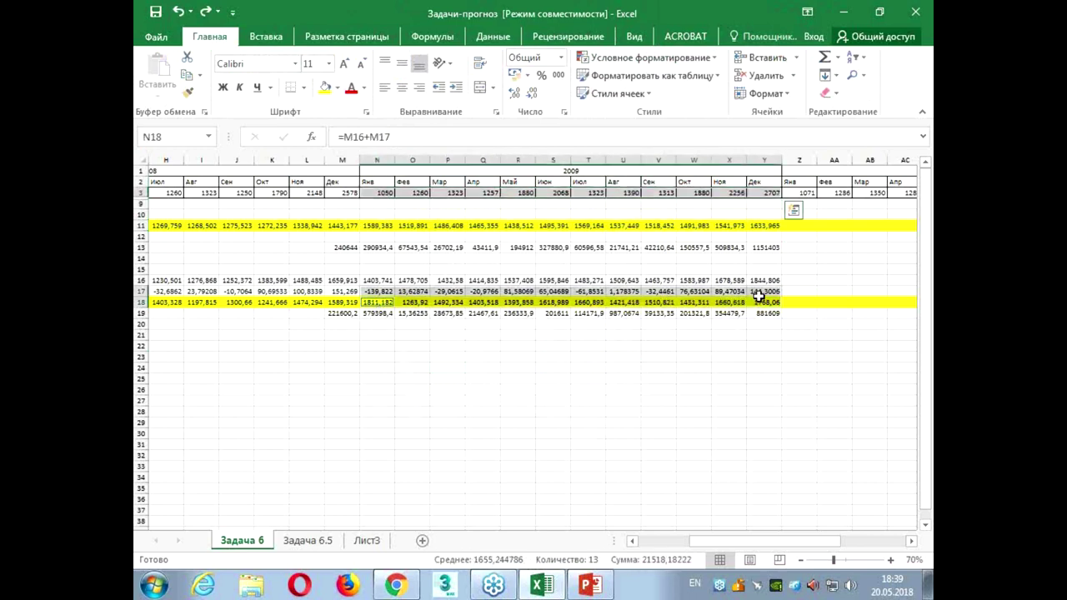
pyautogui.click(769, 303)
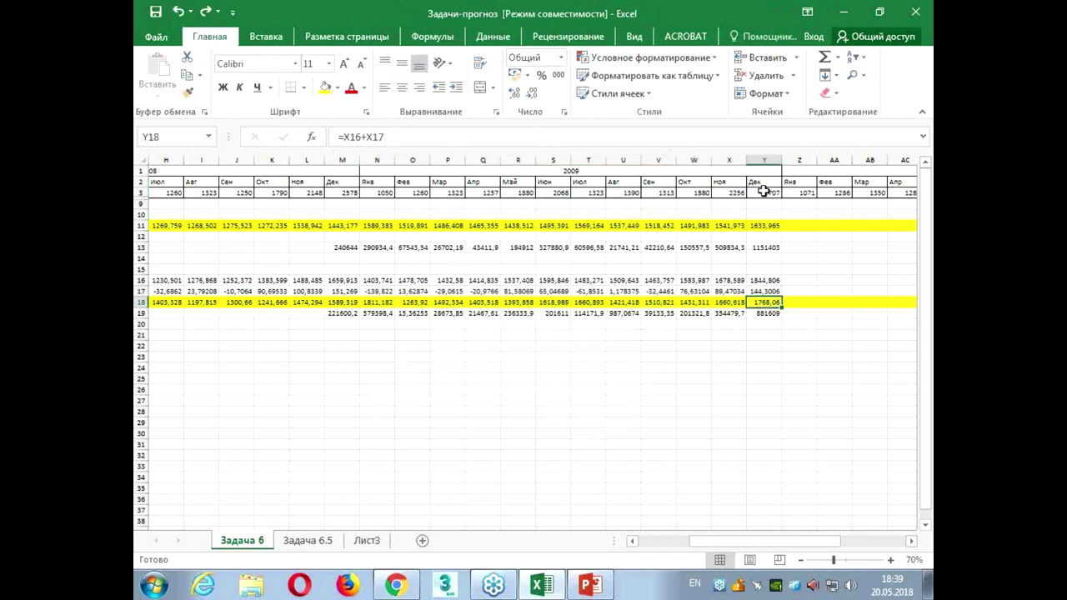
pyautogui.moveTo(762, 193); pyautogui.dragTo(382, 195)
pyautogui.keyDown('ctrl'); pyautogui.moveTo(765, 303); pyautogui.dragTo(365, 303); pyautogui.keyUp('ctrl')
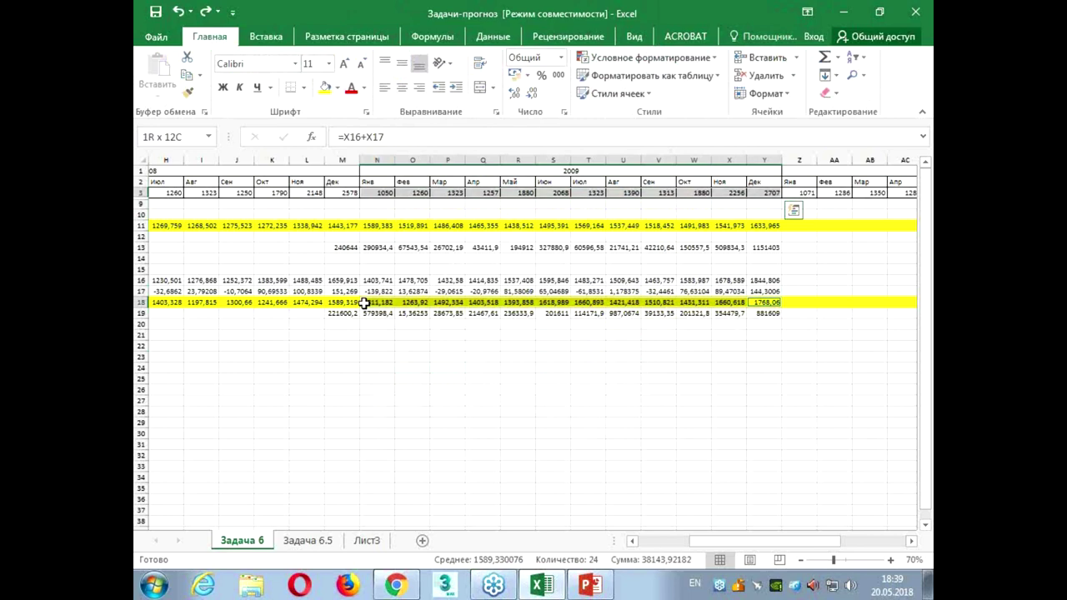
# Insert a basic line chart of sales versus Holt forecast, then undo the insertion
pyautogui.click(265, 35)
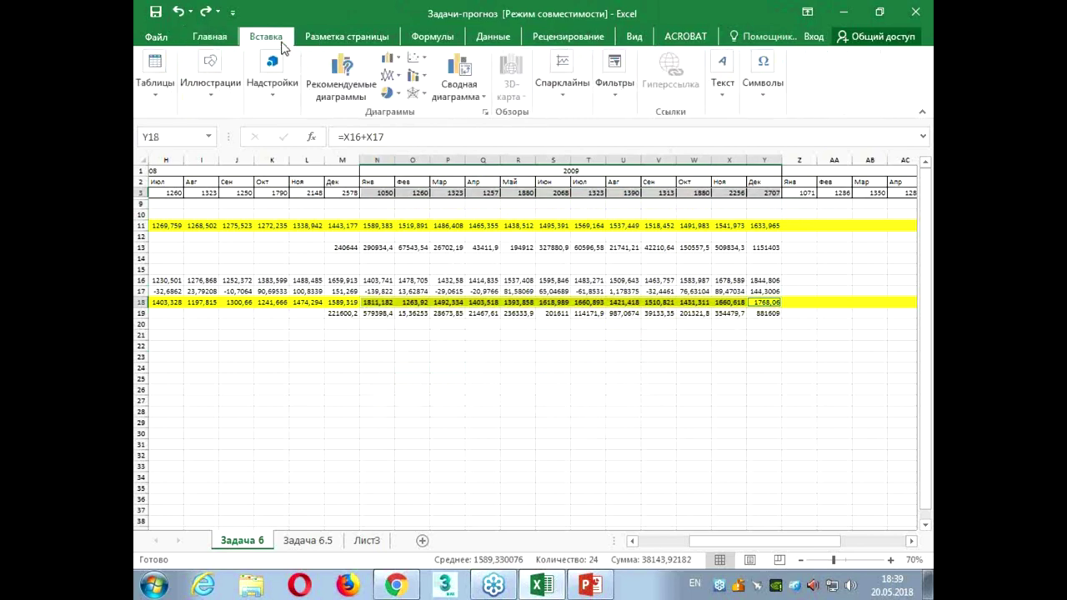
pyautogui.click(386, 94)
pyautogui.click(406, 121)
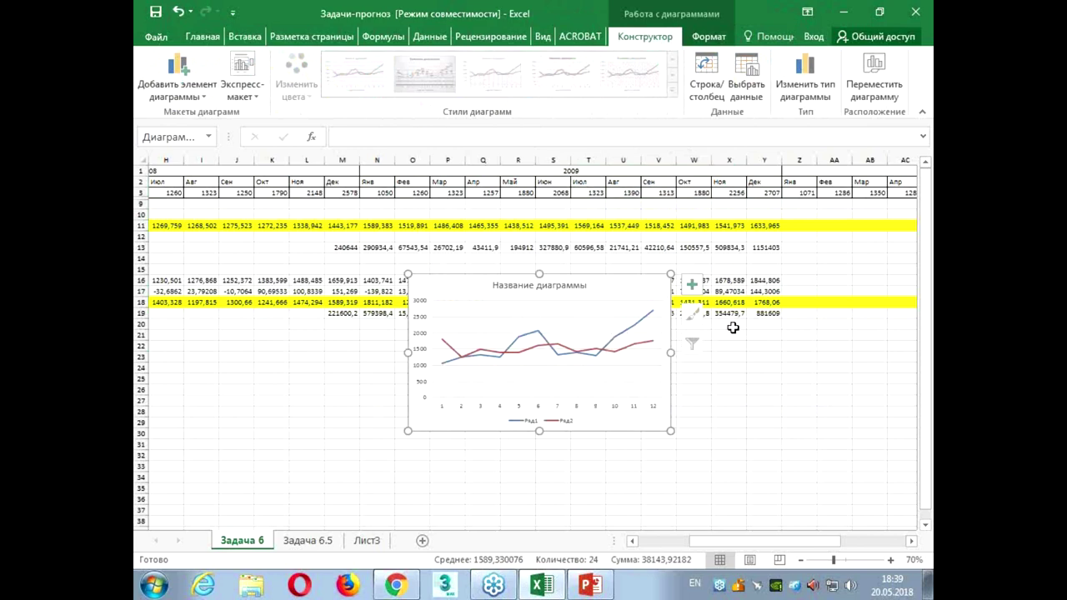
pyautogui.click(732, 326)
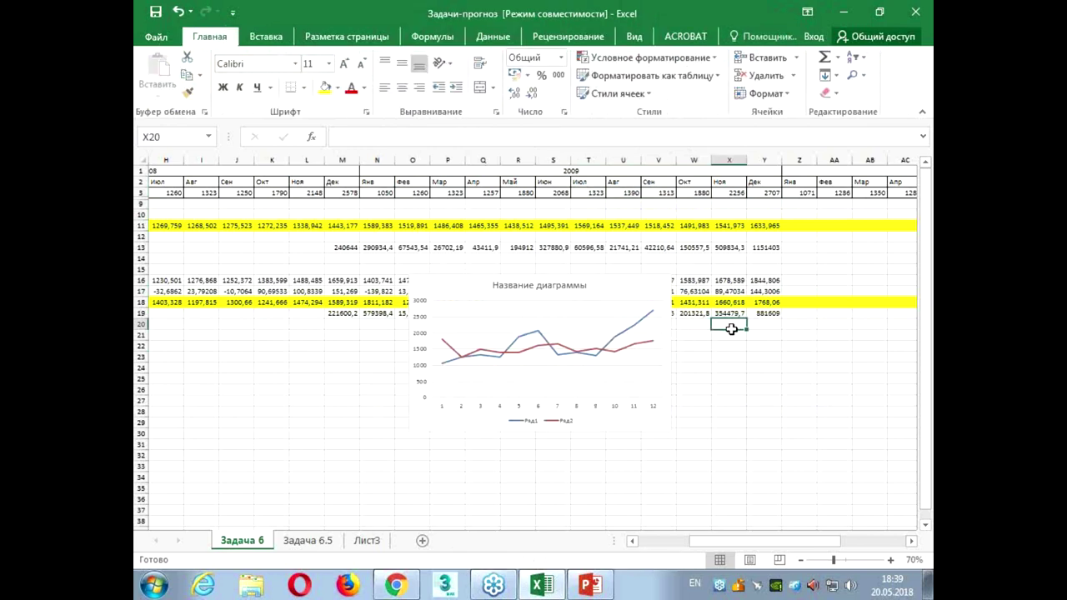
pyautogui.click(180, 12)
pyautogui.click(614, 379)
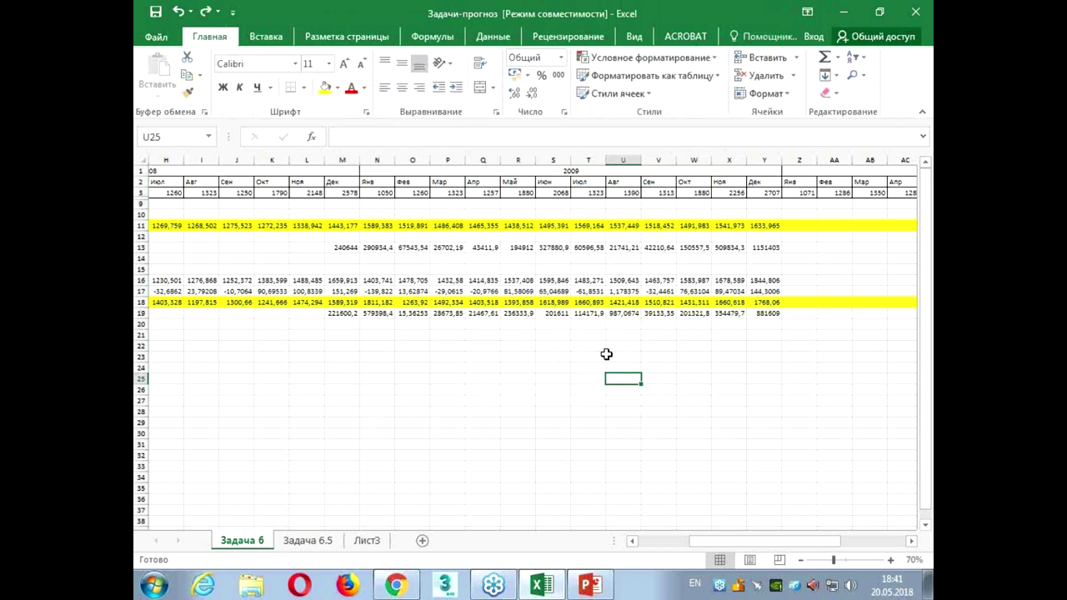
pyautogui.moveTo(271, 367); pyautogui.dragTo(167, 389)
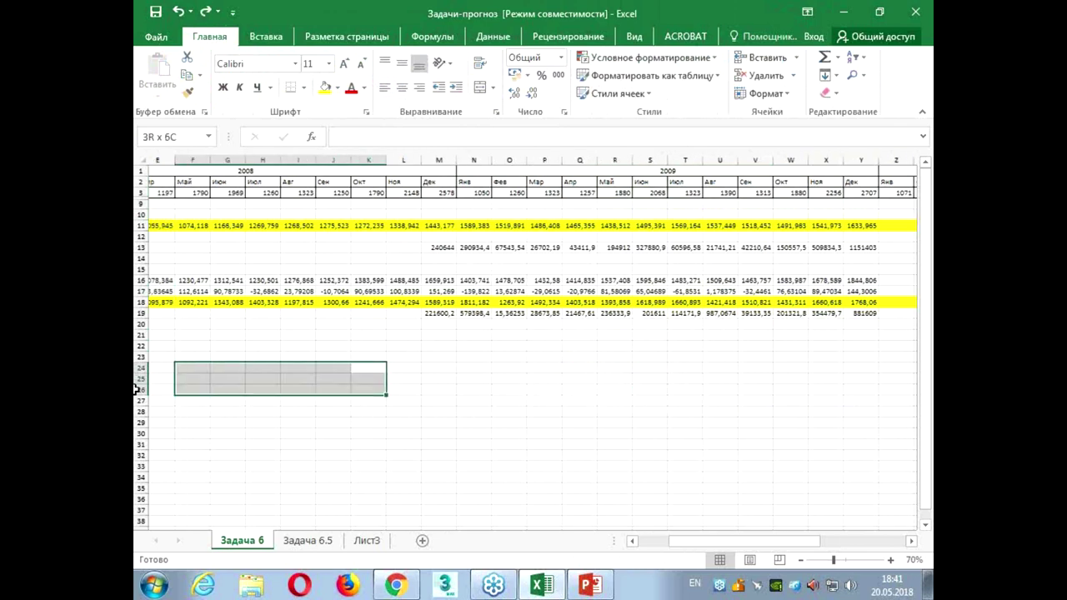
pyautogui.click(325, 291)
pyautogui.click(383, 291)
pyautogui.click(463, 293)
pyautogui.click(514, 291)
pyautogui.click(544, 291)
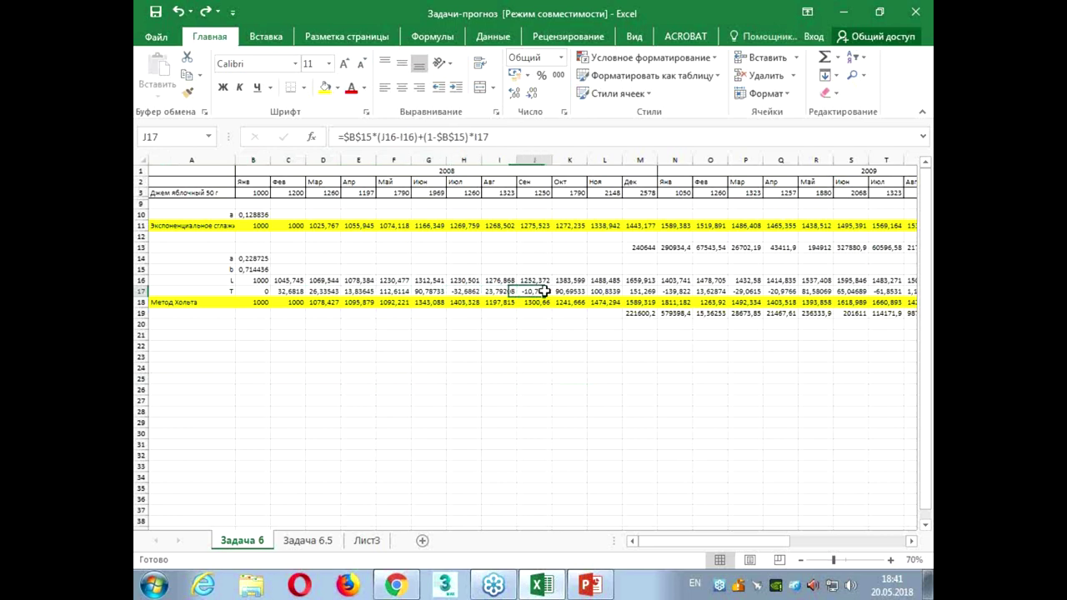
pyautogui.click(464, 291)
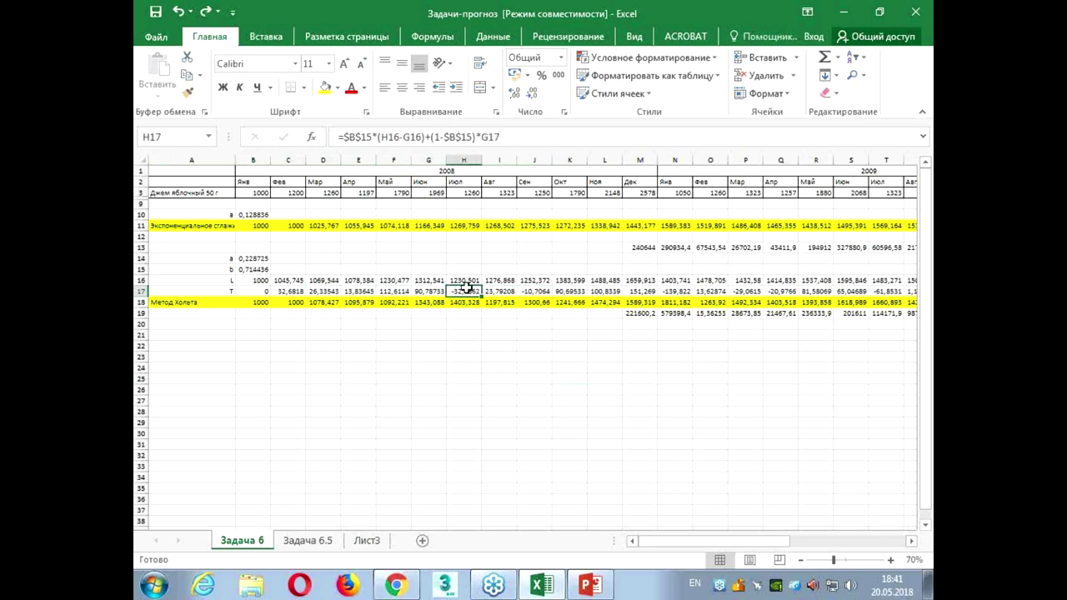
pyautogui.keyDown('ctrl'); pyautogui.scroll(3, 345, 352); pyautogui.keyUp('ctrl')
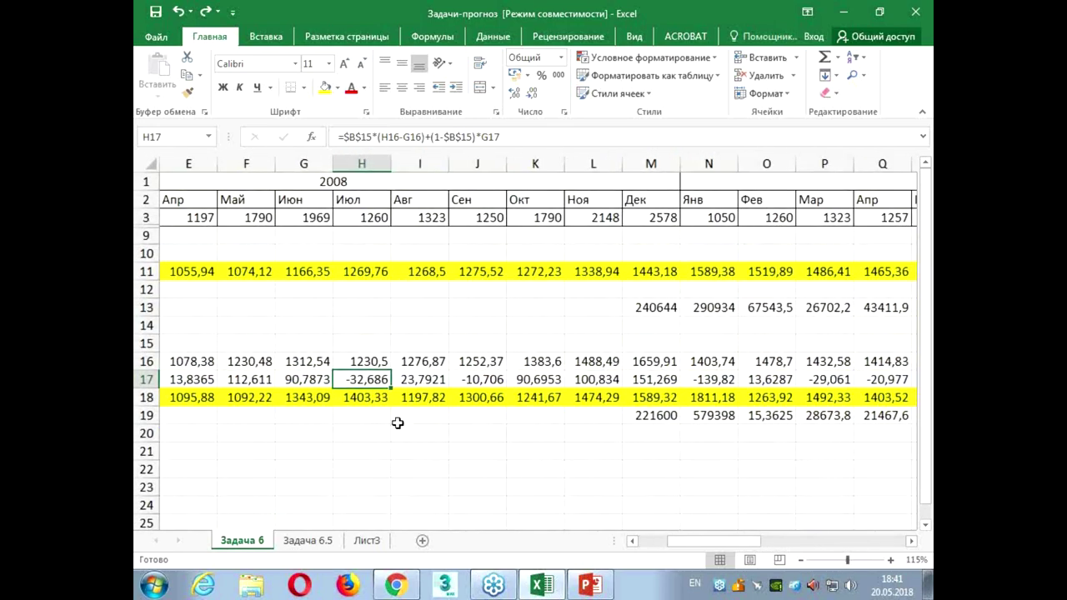
pyautogui.moveTo(398, 425); pyautogui.dragTo(254, 434)
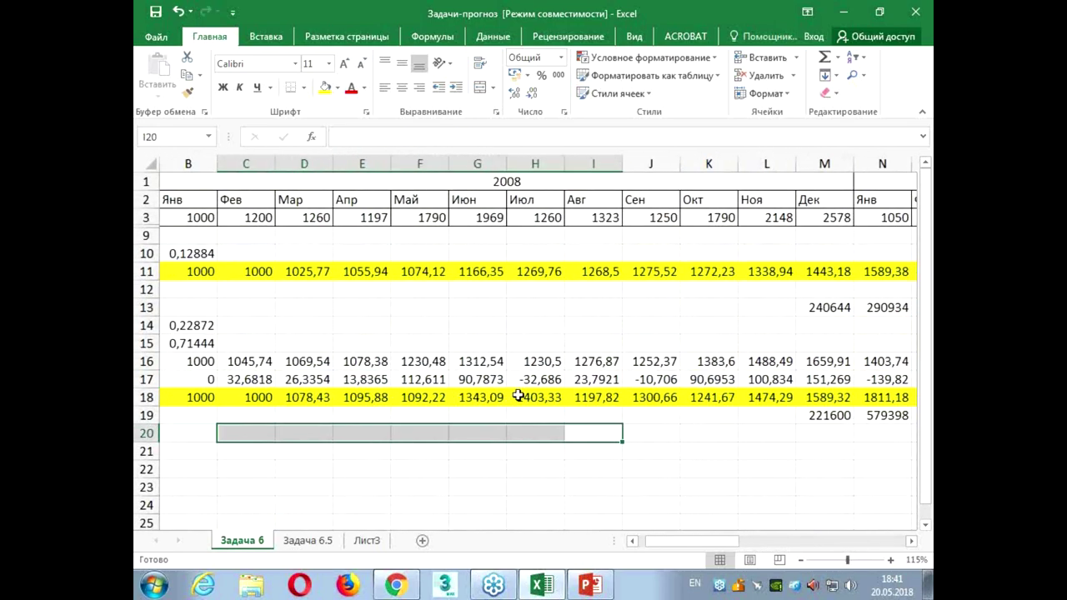
pyautogui.click(530, 393)
pyautogui.click(556, 380)
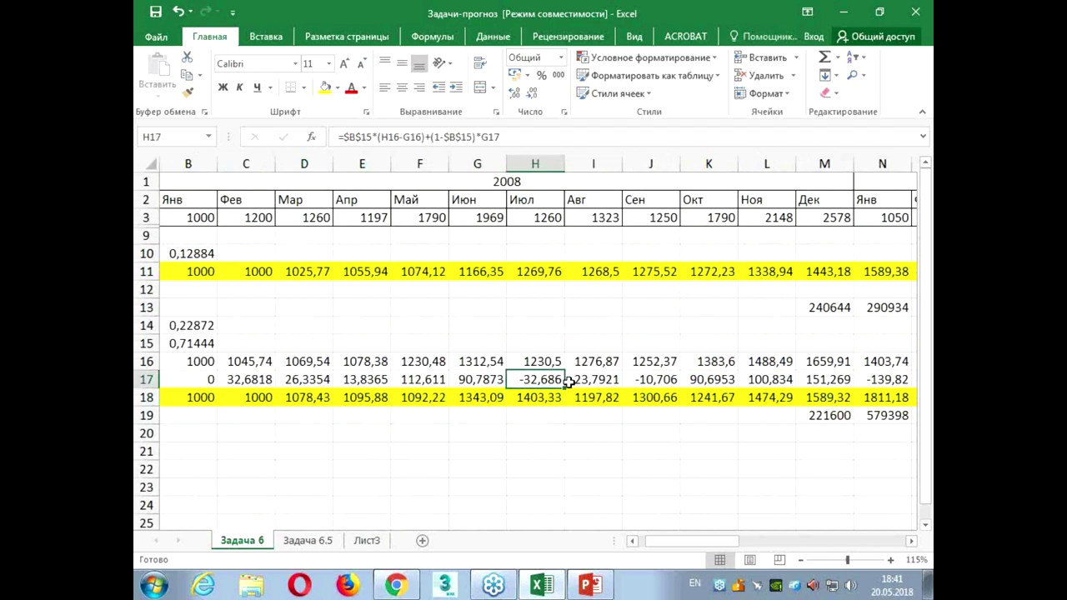
pyautogui.click(600, 384)
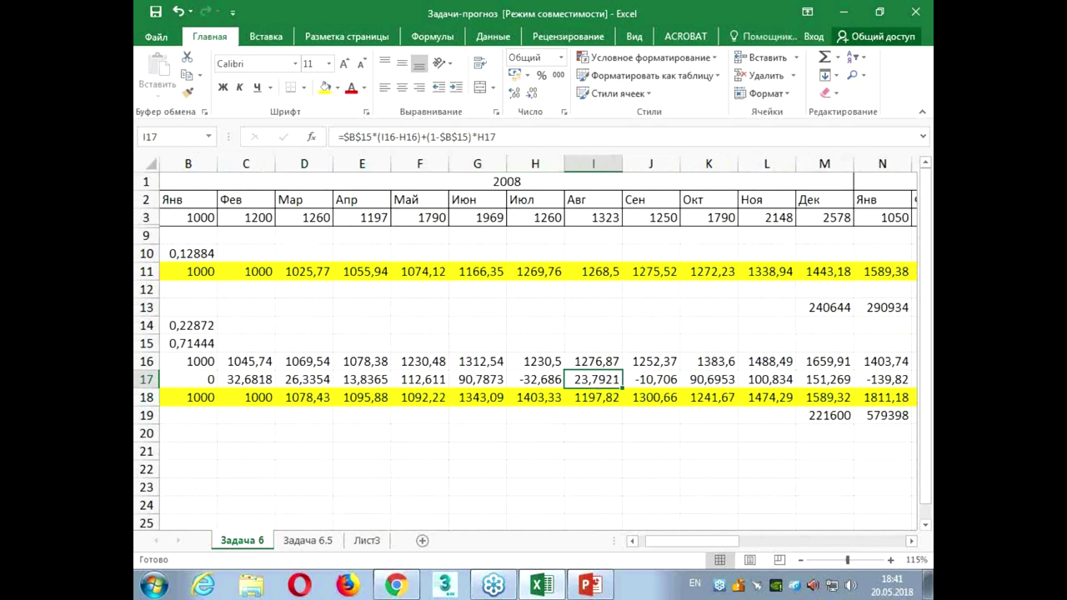
pyautogui.hotkey('alt', 'Tab')
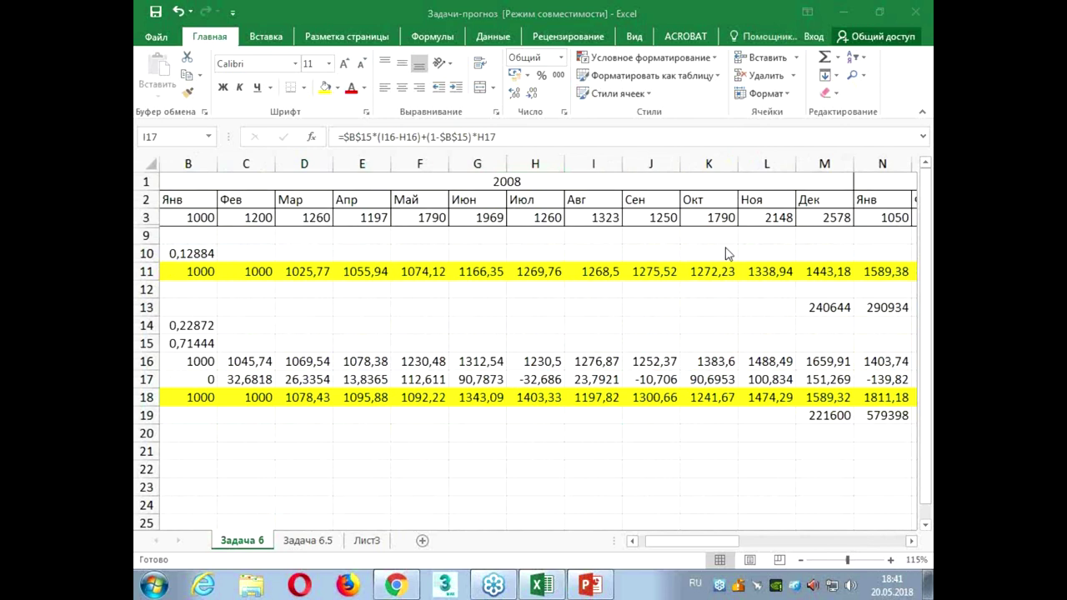
pyautogui.doubleClick(570, 379)
pyautogui.click(308, 379)
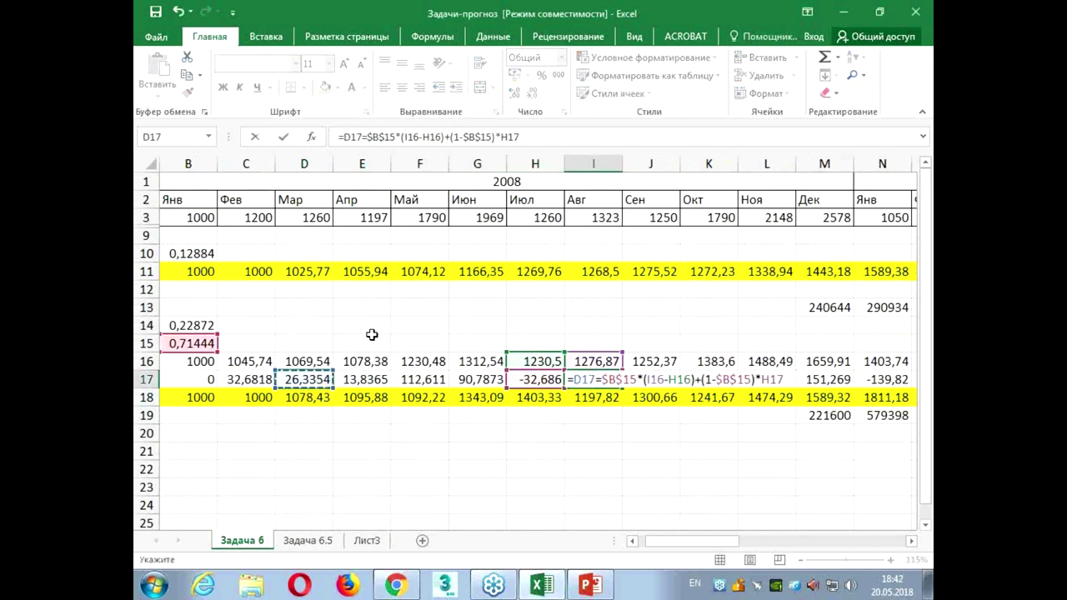
pyautogui.press('Escape')
pyautogui.click(367, 360)
pyautogui.moveTo(287, 380); pyautogui.dragTo(383, 377)
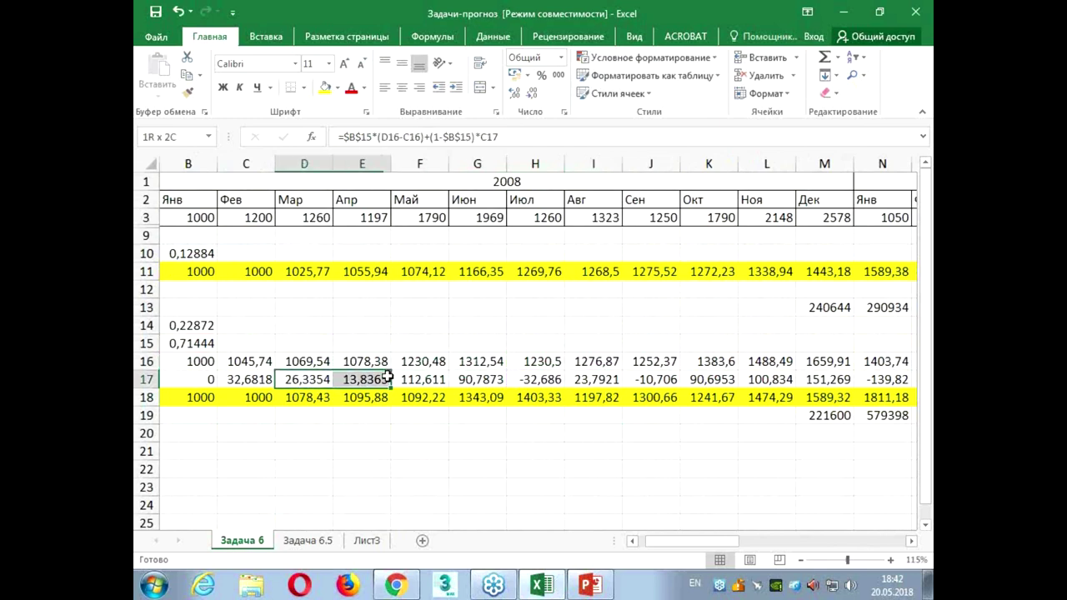
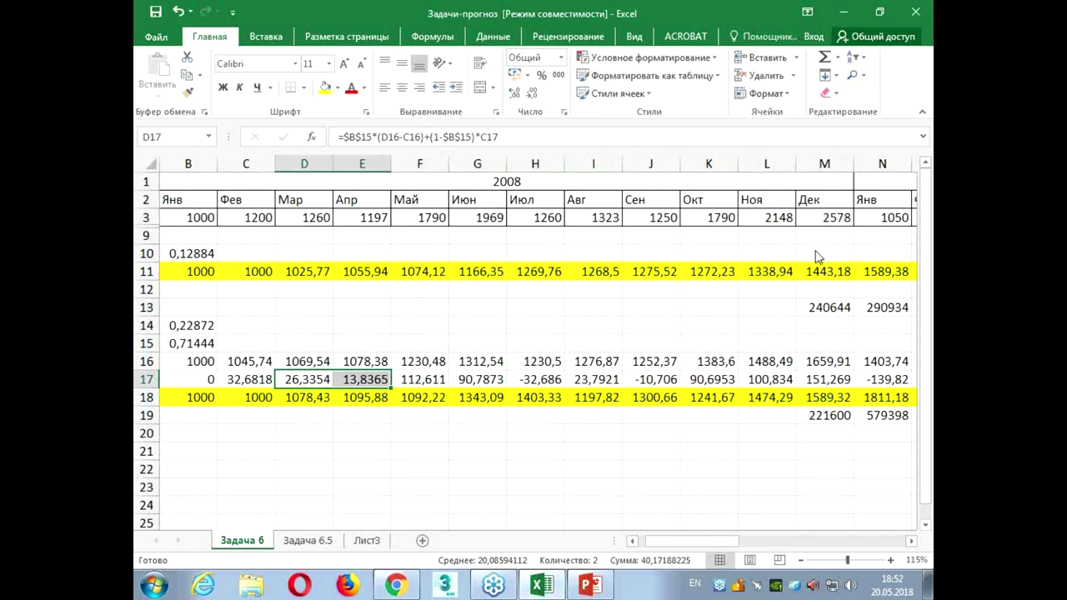
# Enable the Пакет анализа (Analysis ToolPak) add-in through Excel's add-in manager
pyautogui.click(156, 37)
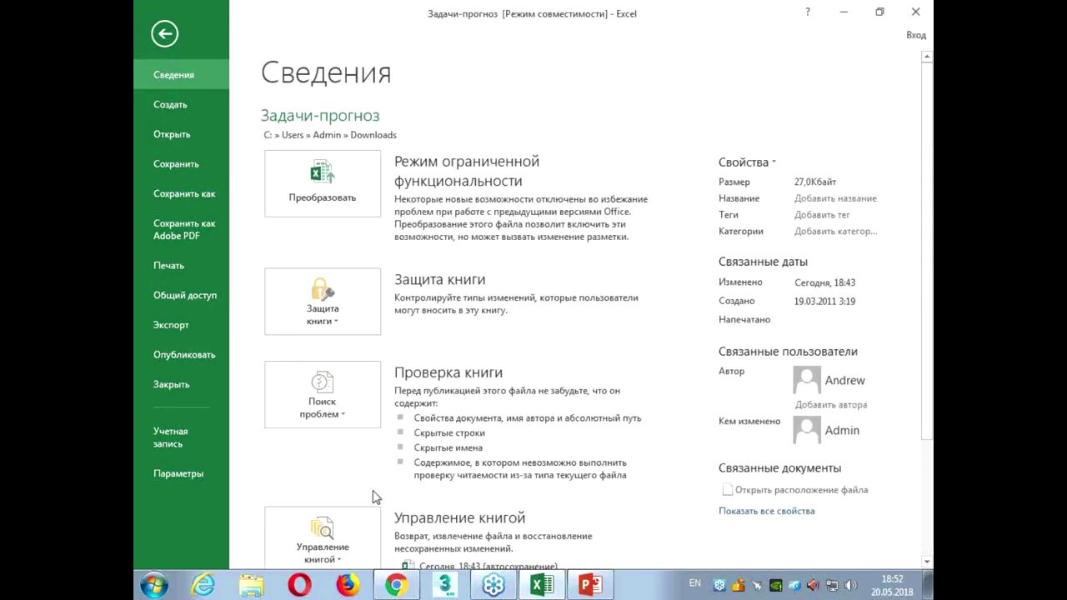
pyautogui.click(186, 472)
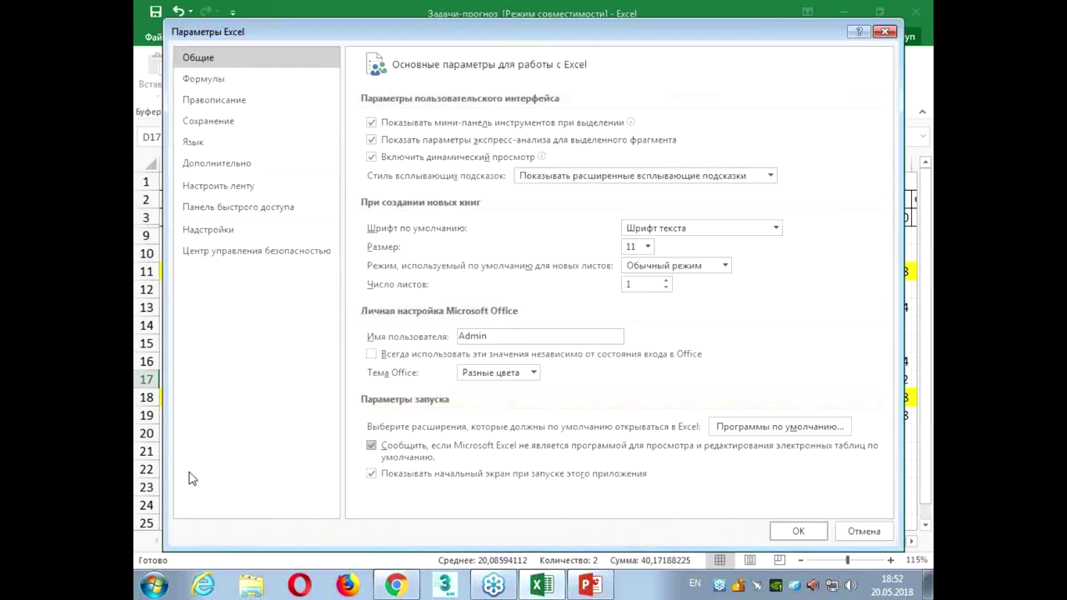
pyautogui.click(272, 230)
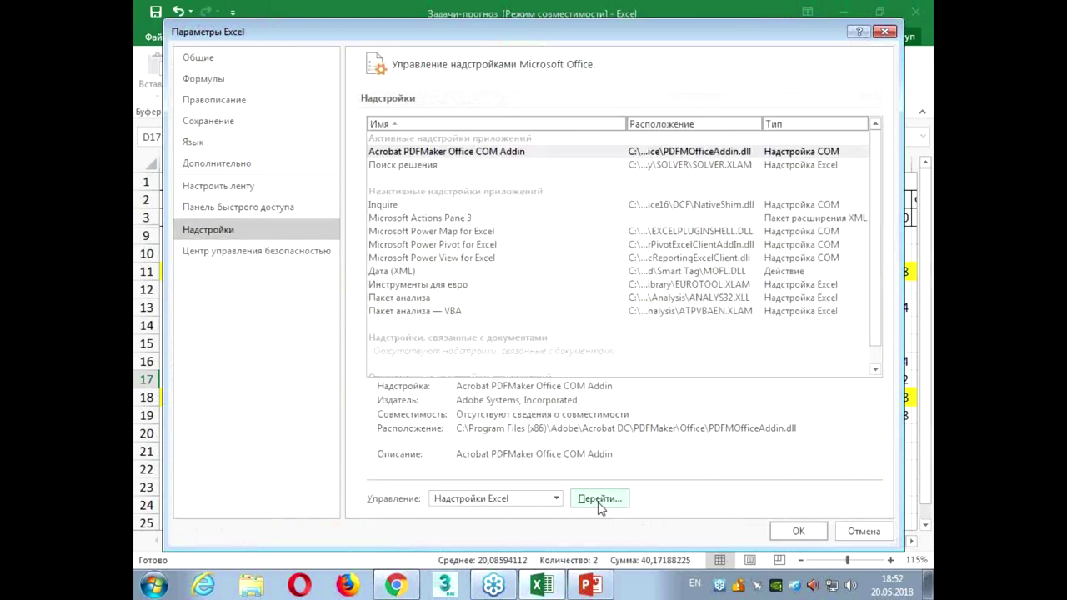
pyautogui.click(599, 501)
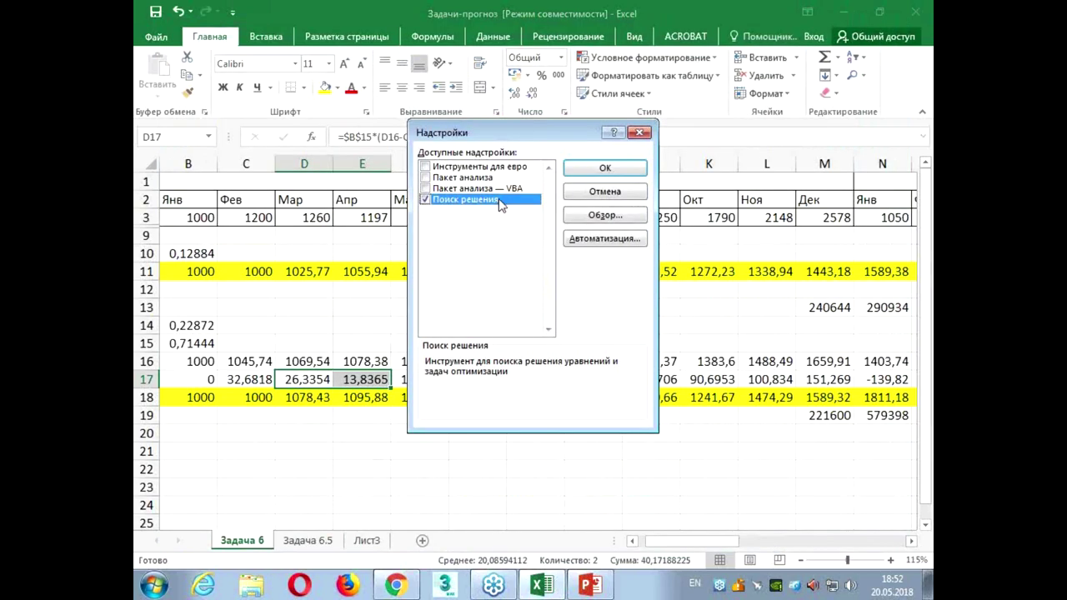
pyautogui.click(455, 178)
pyautogui.click(425, 178)
pyautogui.click(605, 168)
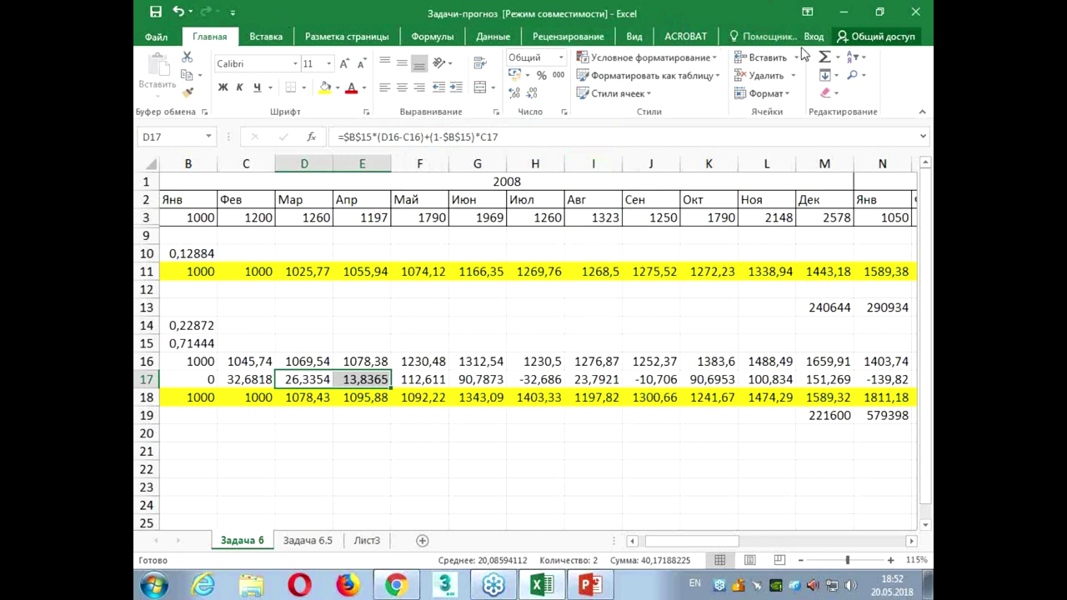
# Start Экспоненциальное сглаживание from Анализ данных and get ready to enter the Фактор затухания
pyautogui.click(495, 37)
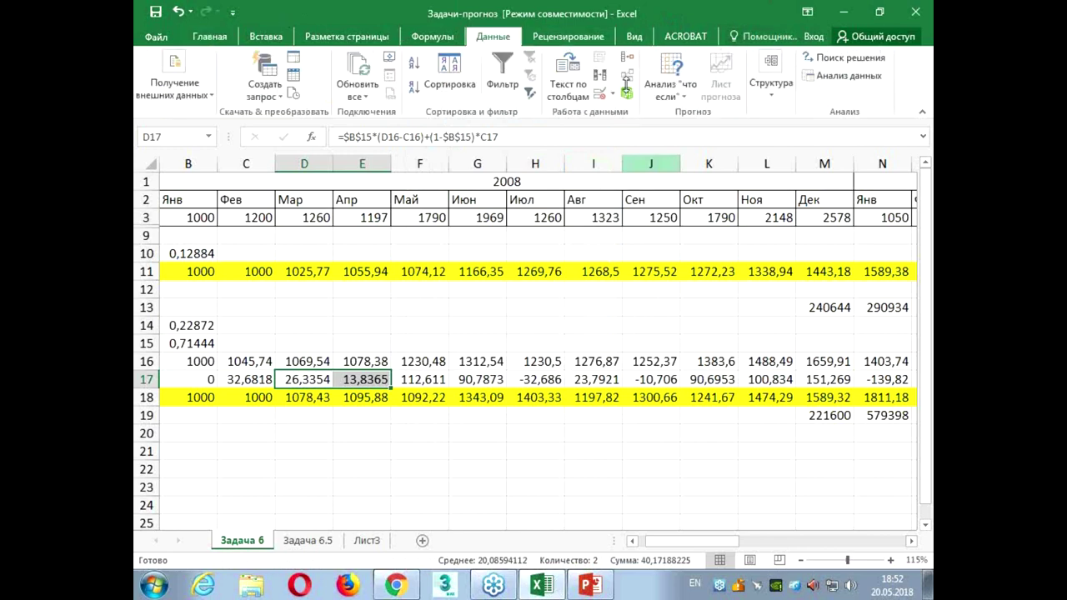
pyautogui.click(813, 77)
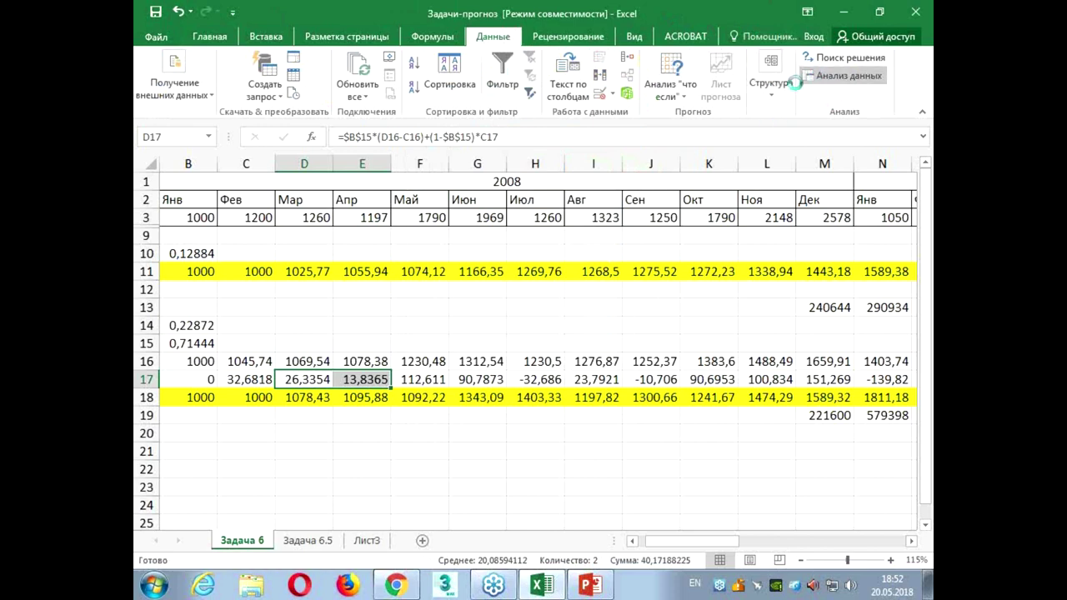
pyautogui.scroll(-2, 517, 321)
pyautogui.scroll(-1, 517, 321)
pyautogui.scroll(1, 517, 321)
pyautogui.scroll(1, 517, 321)
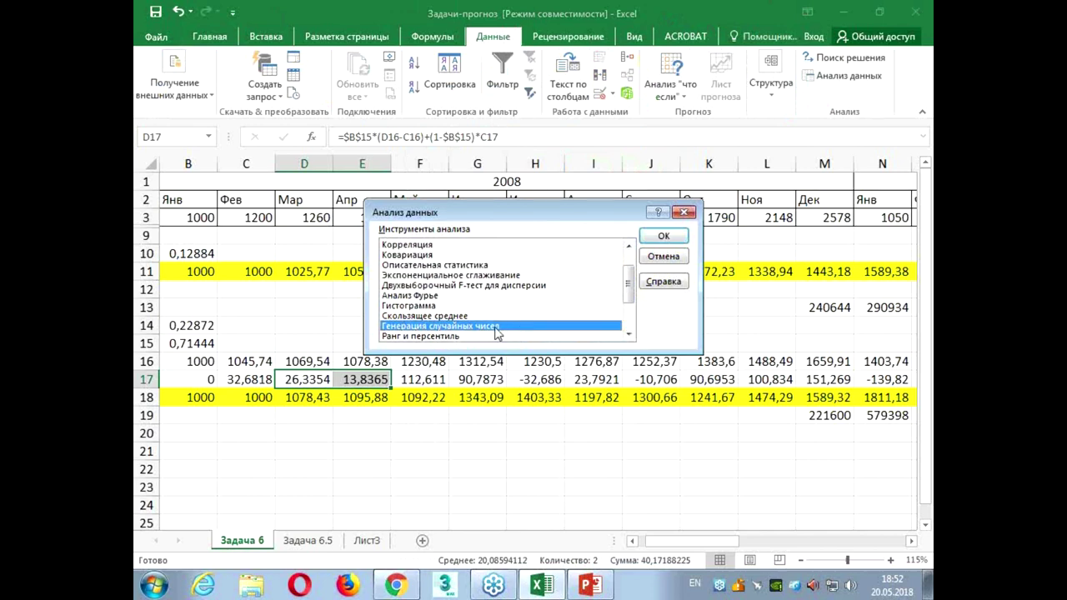
pyautogui.scroll(1, 477, 340)
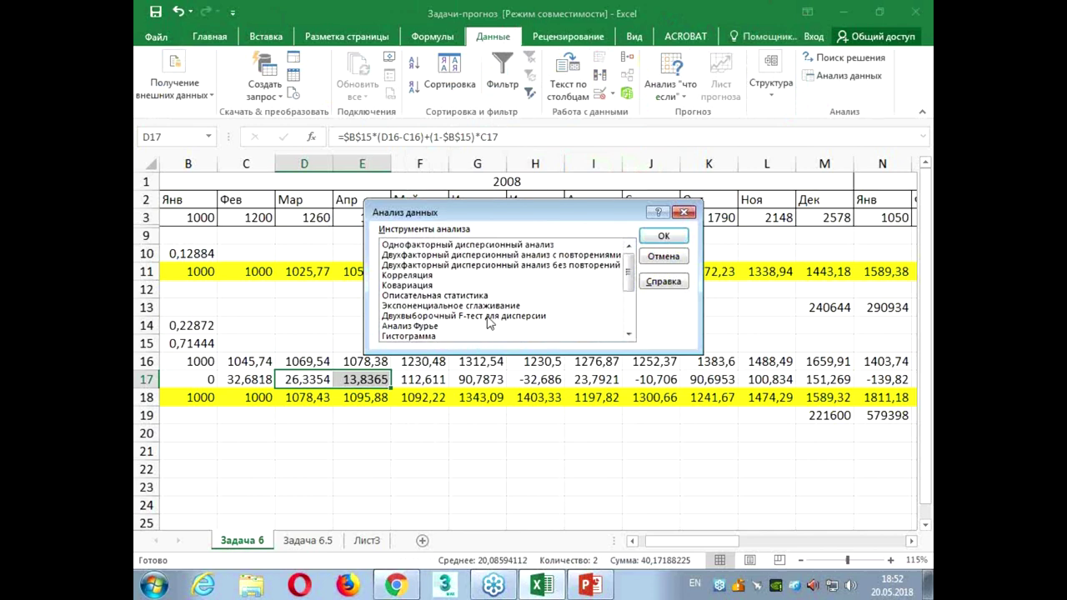
pyautogui.click(495, 306)
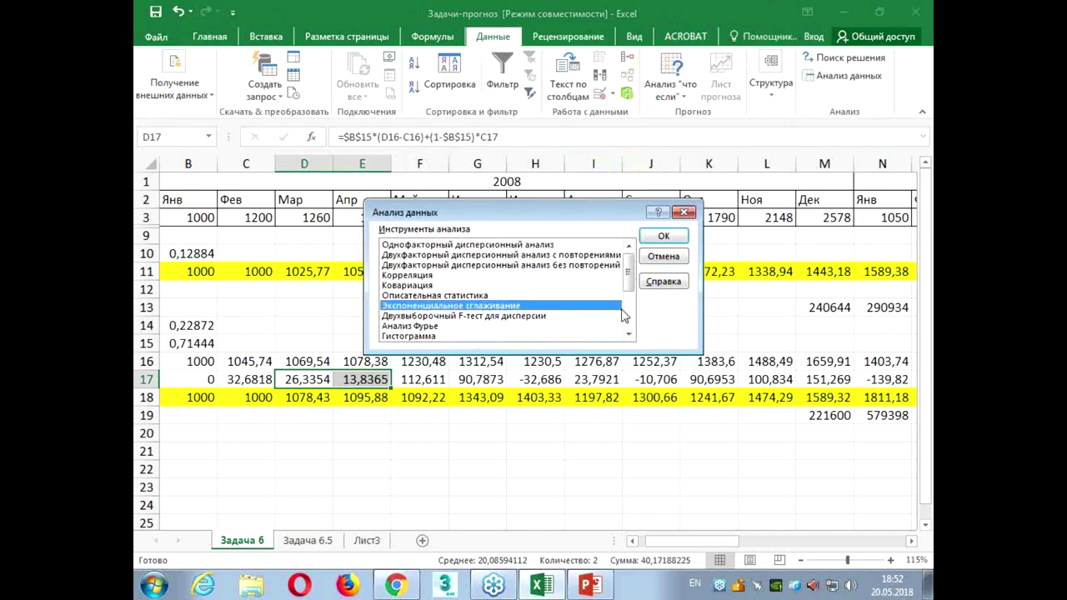
pyautogui.click(674, 233)
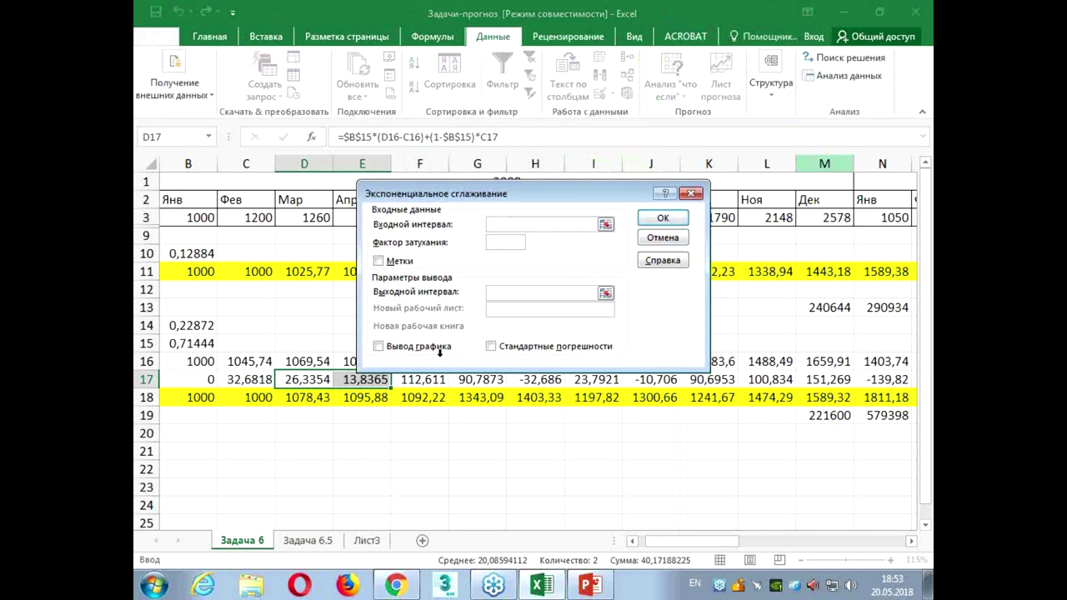
pyautogui.click(512, 240)
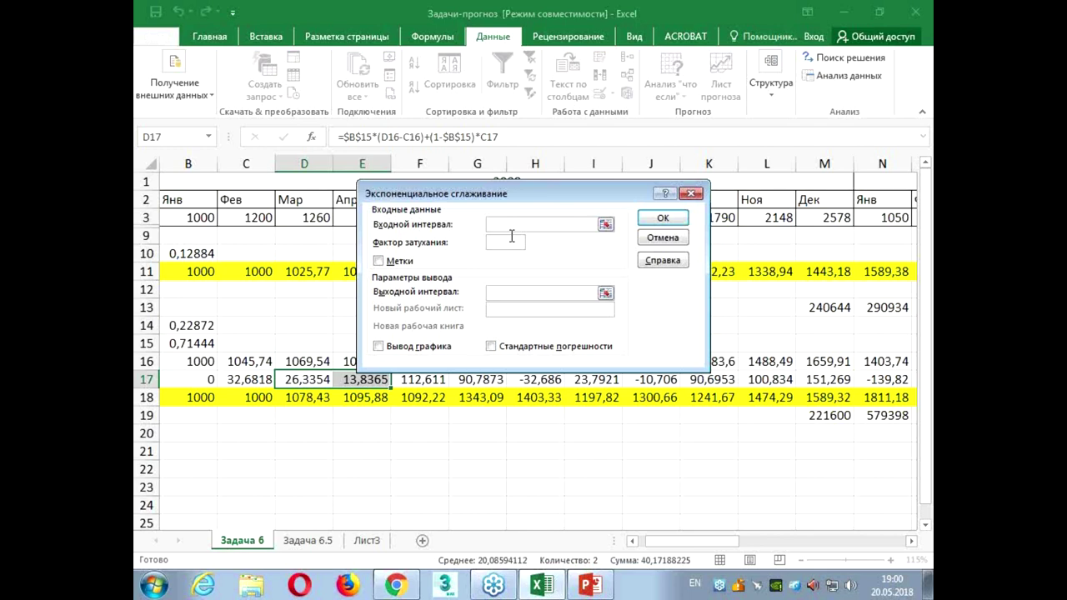
# Close the Exponential Smoothing and Data Analysis dialogs without running the analysis
pyautogui.click(691, 194)
pyautogui.click(684, 212)
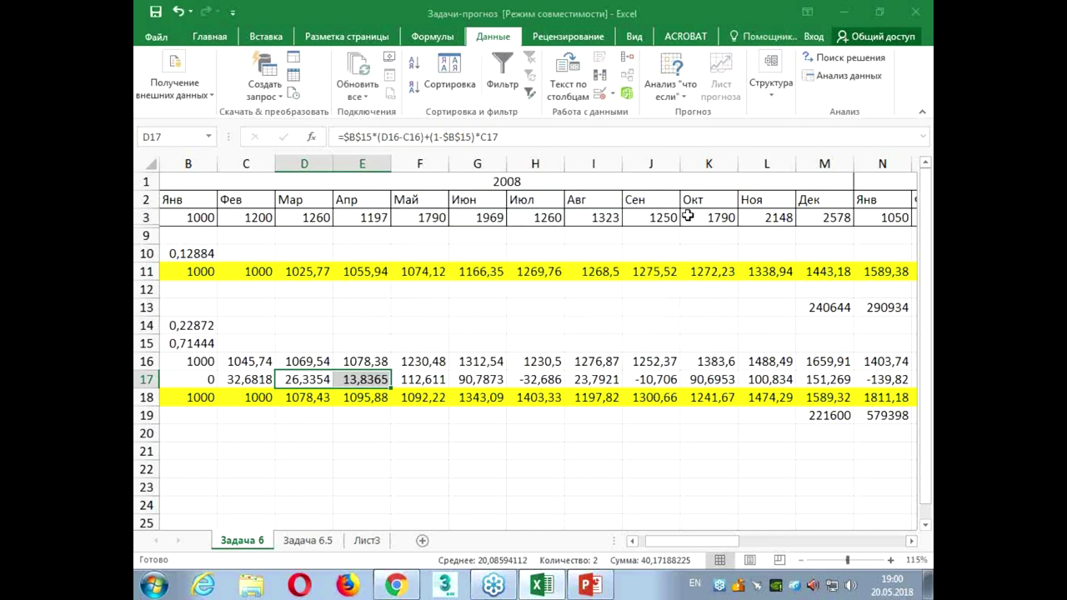